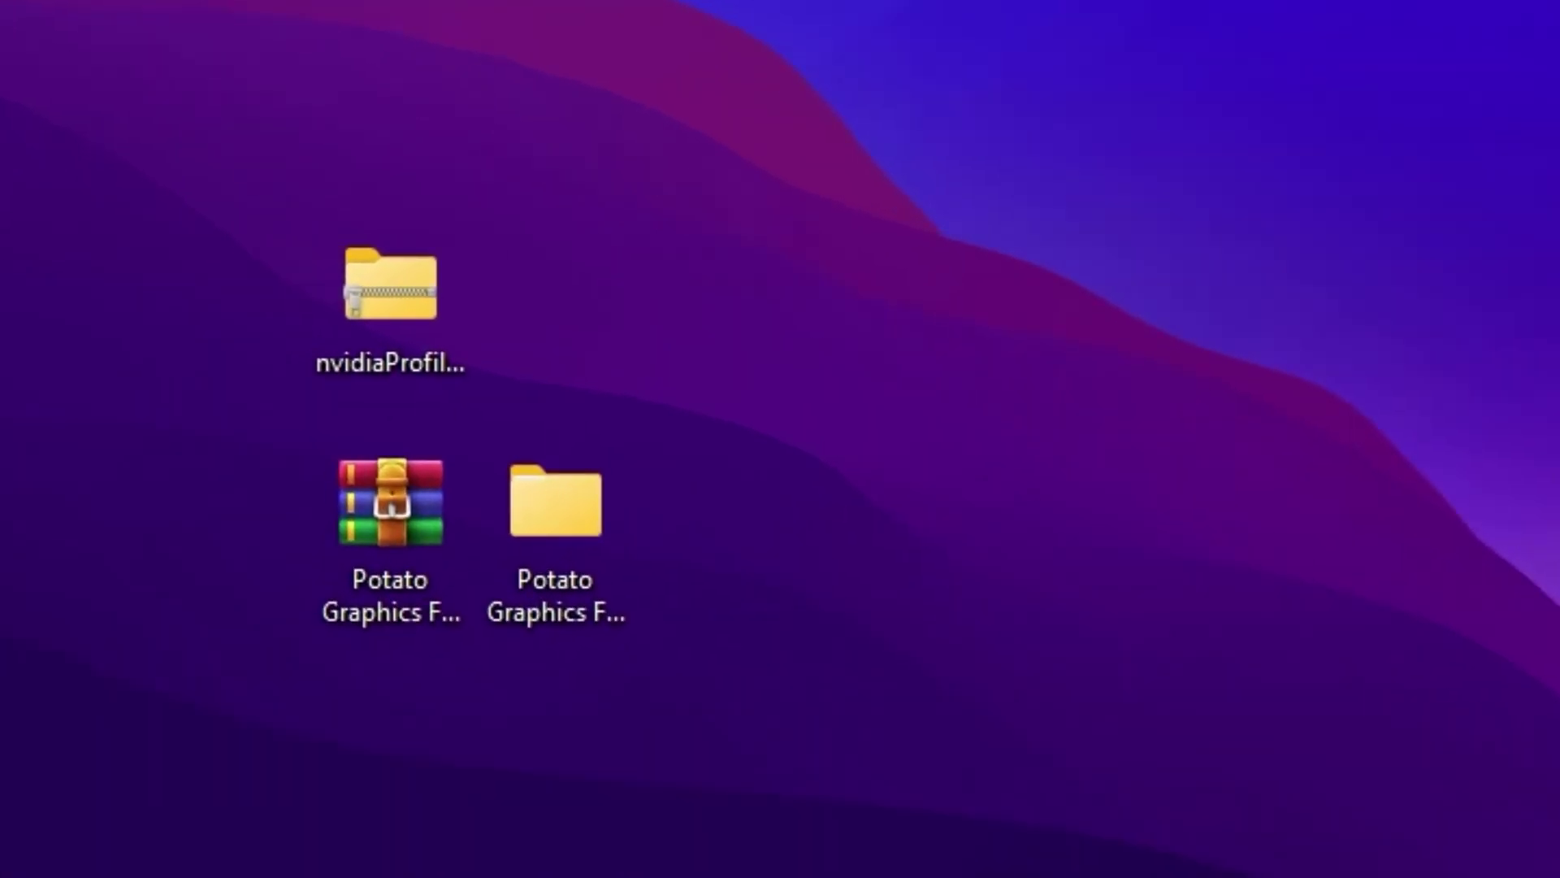
Step: Select the desktop items and preview the nvidiaProfileInspector zip's contents
{"action": "left_click_drag", "start_coordinate": [132, 0], "coordinate": [944, 821]}
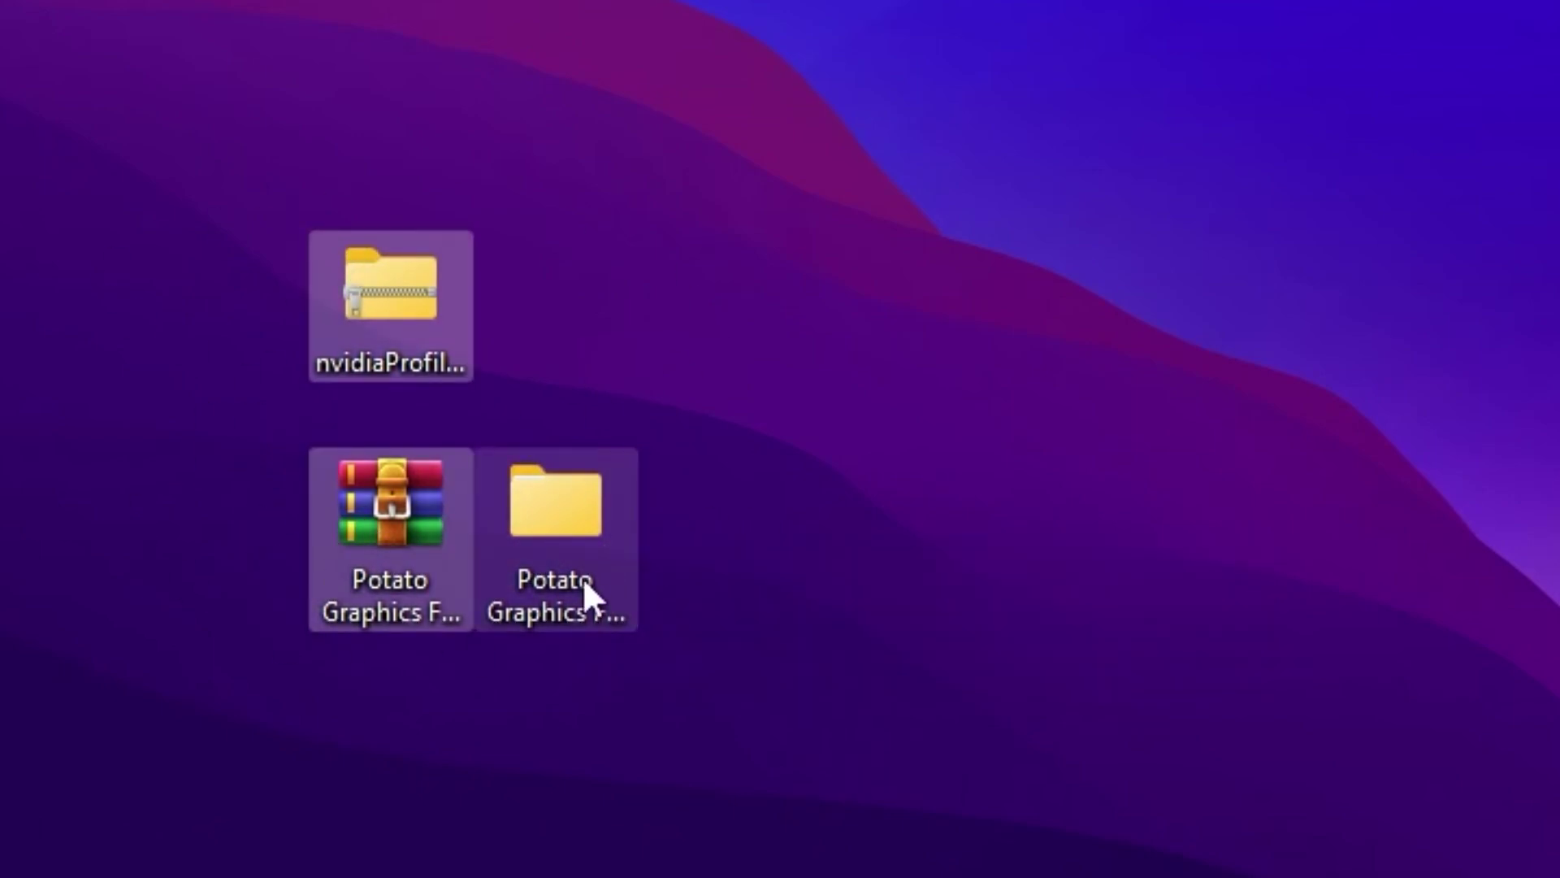
{"action": "left_click", "coordinate": [1258, 625]}
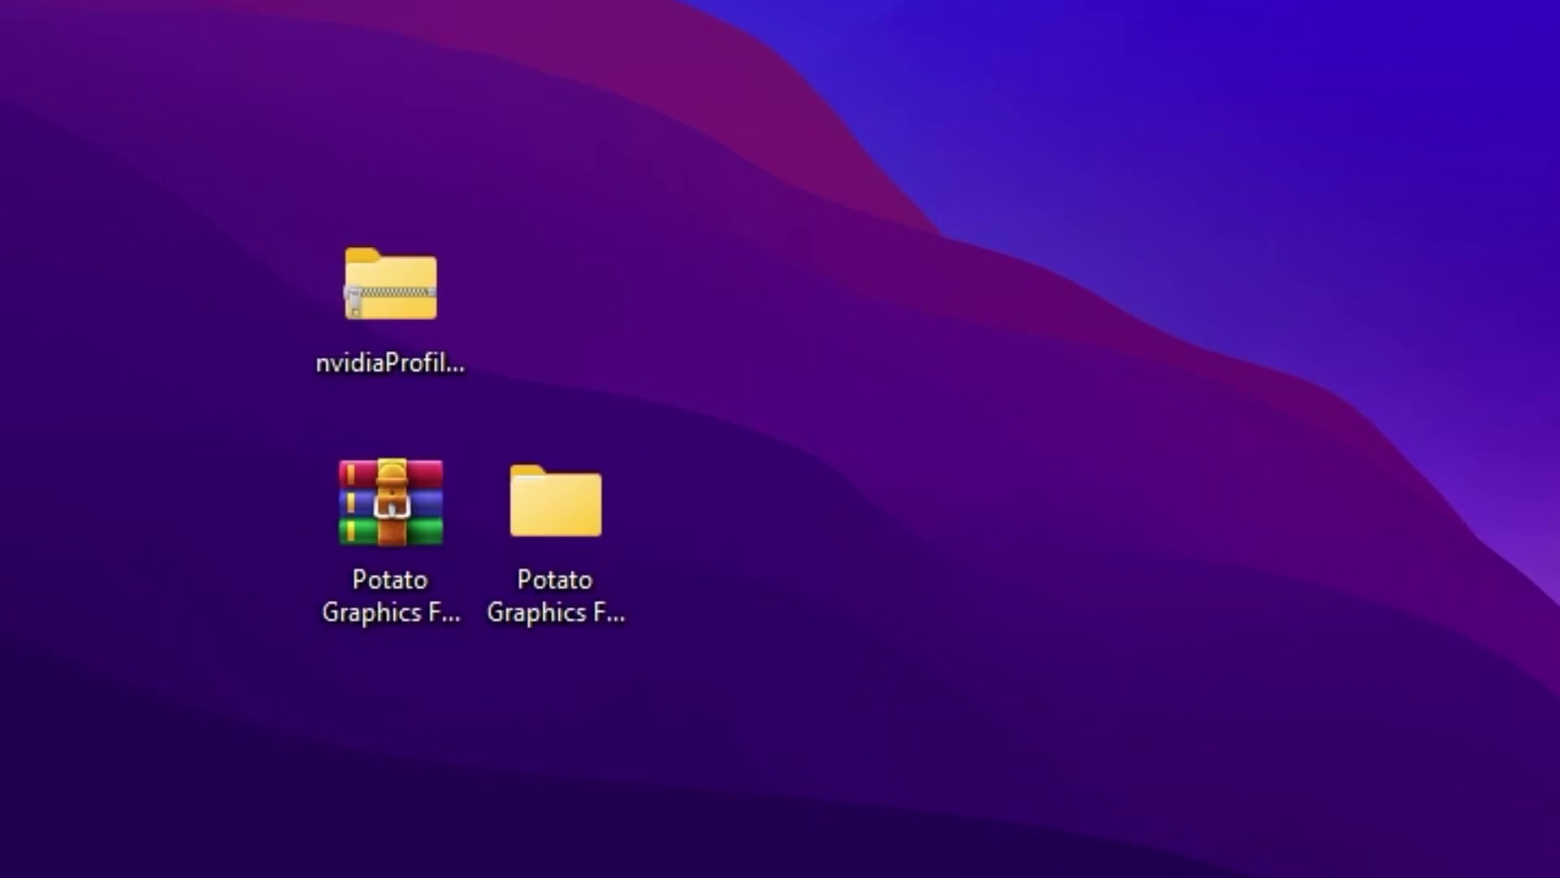
{"action": "left_click_drag", "start_coordinate": [258, 185], "coordinate": [845, 769]}
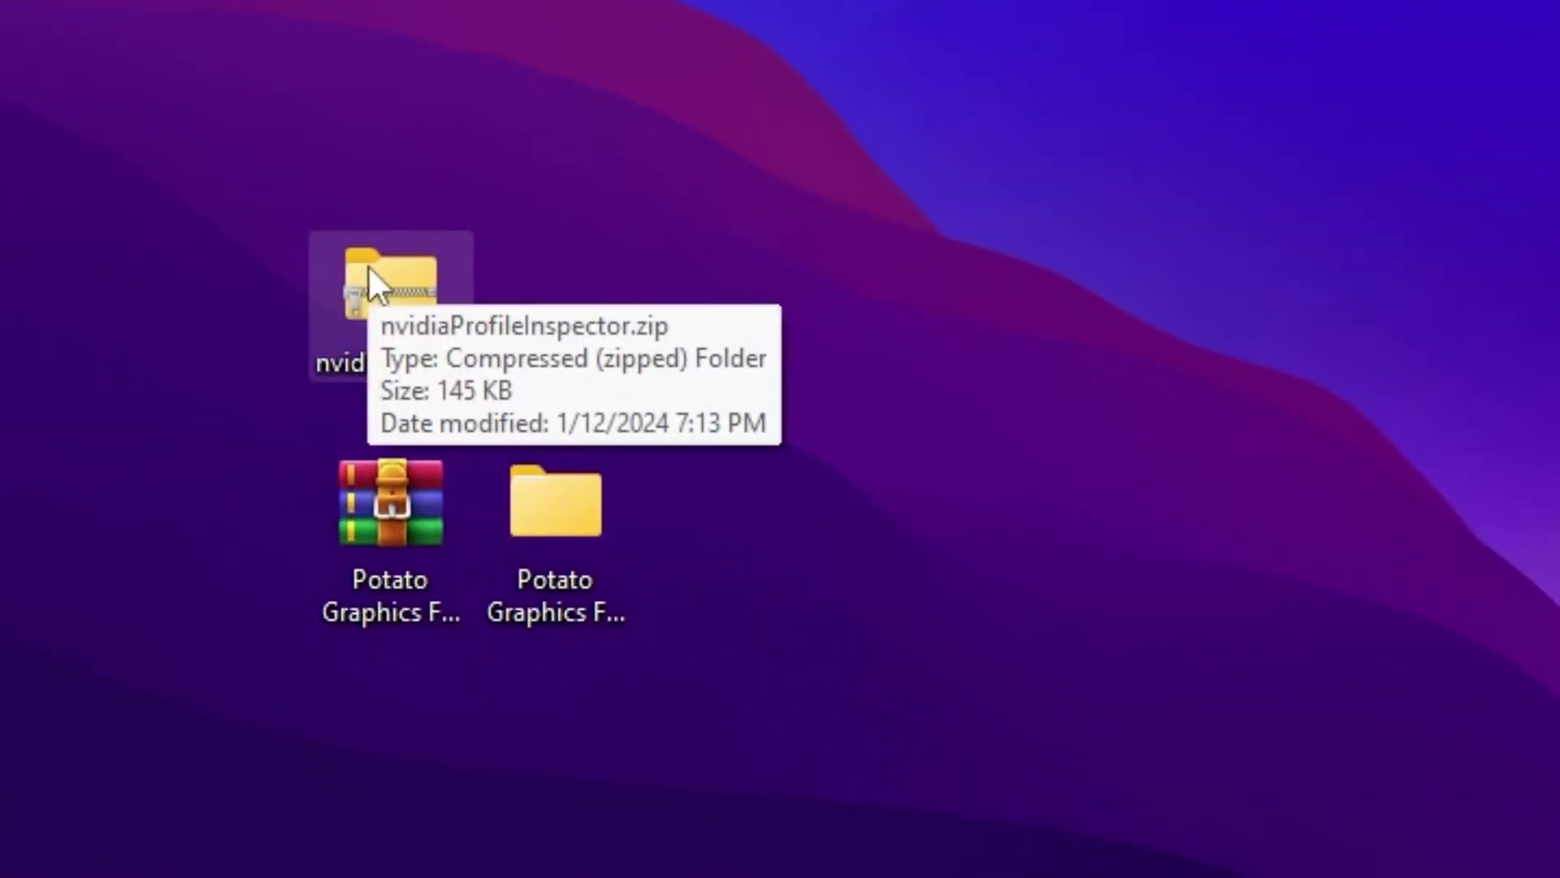
{"action": "double_click", "coordinate": [383, 276]}
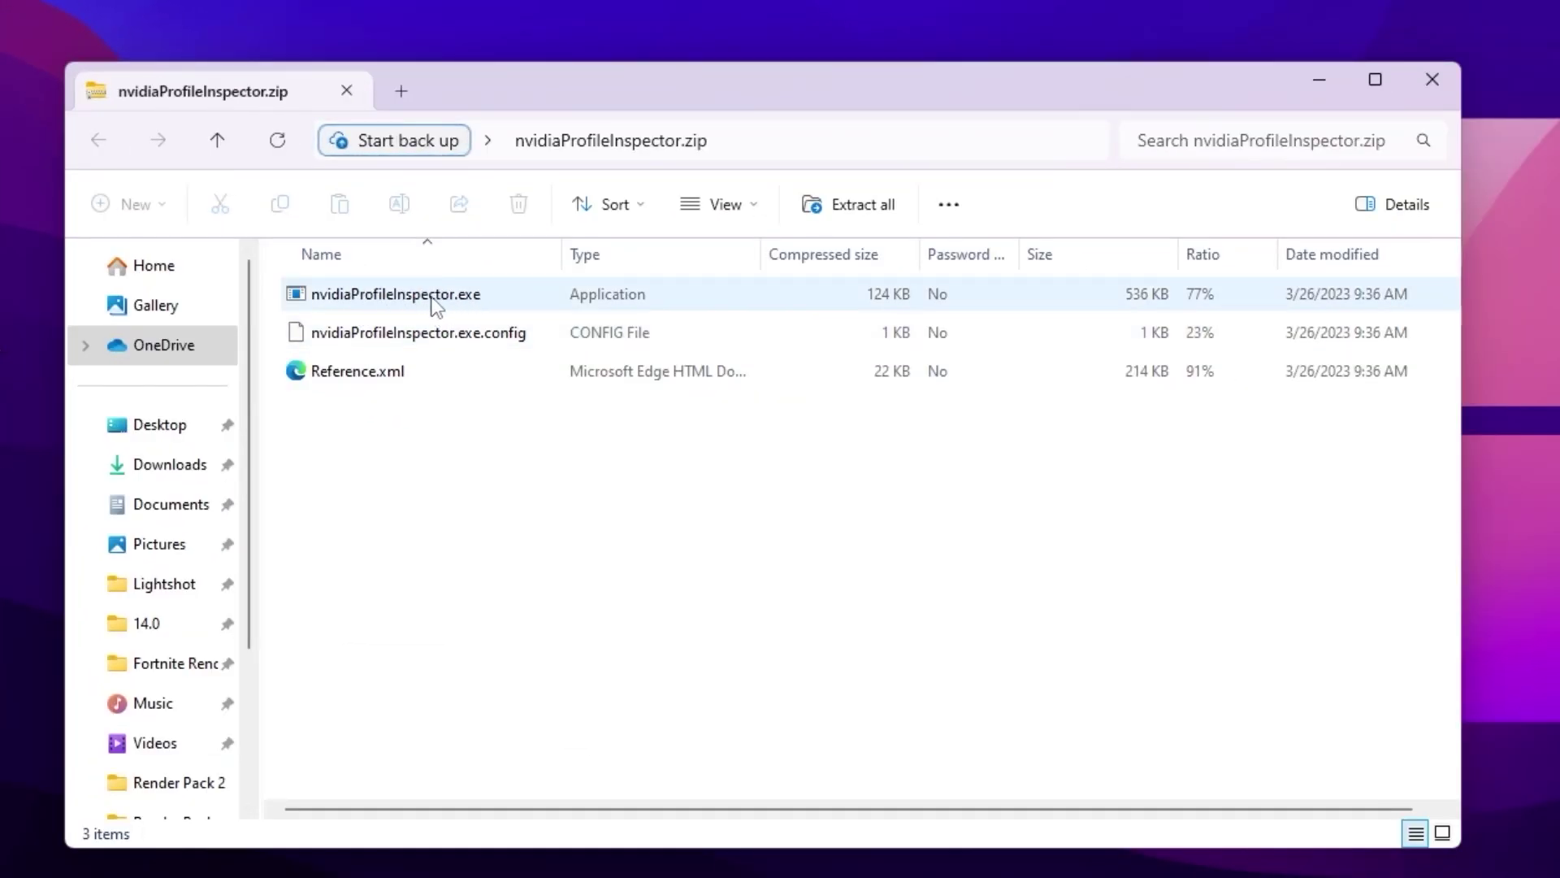
{"action": "left_click", "coordinate": [1429, 77]}
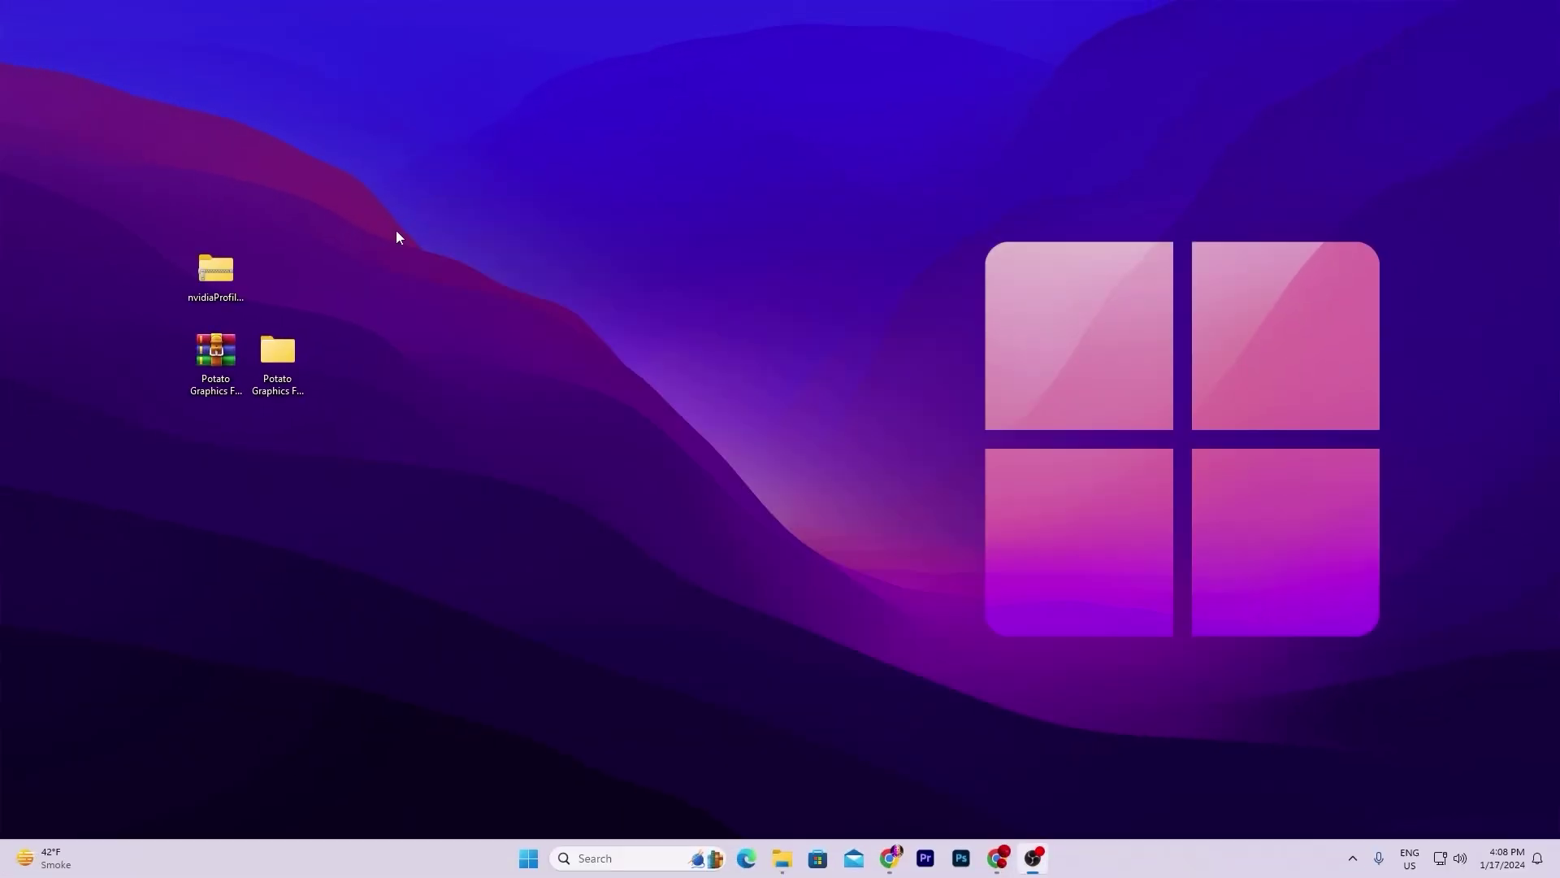
Step: Extract the nvidiaProfileInspector zip onto the desktop with WinRAR, replacing existing files
{"action": "right_click", "coordinate": [237, 262]}
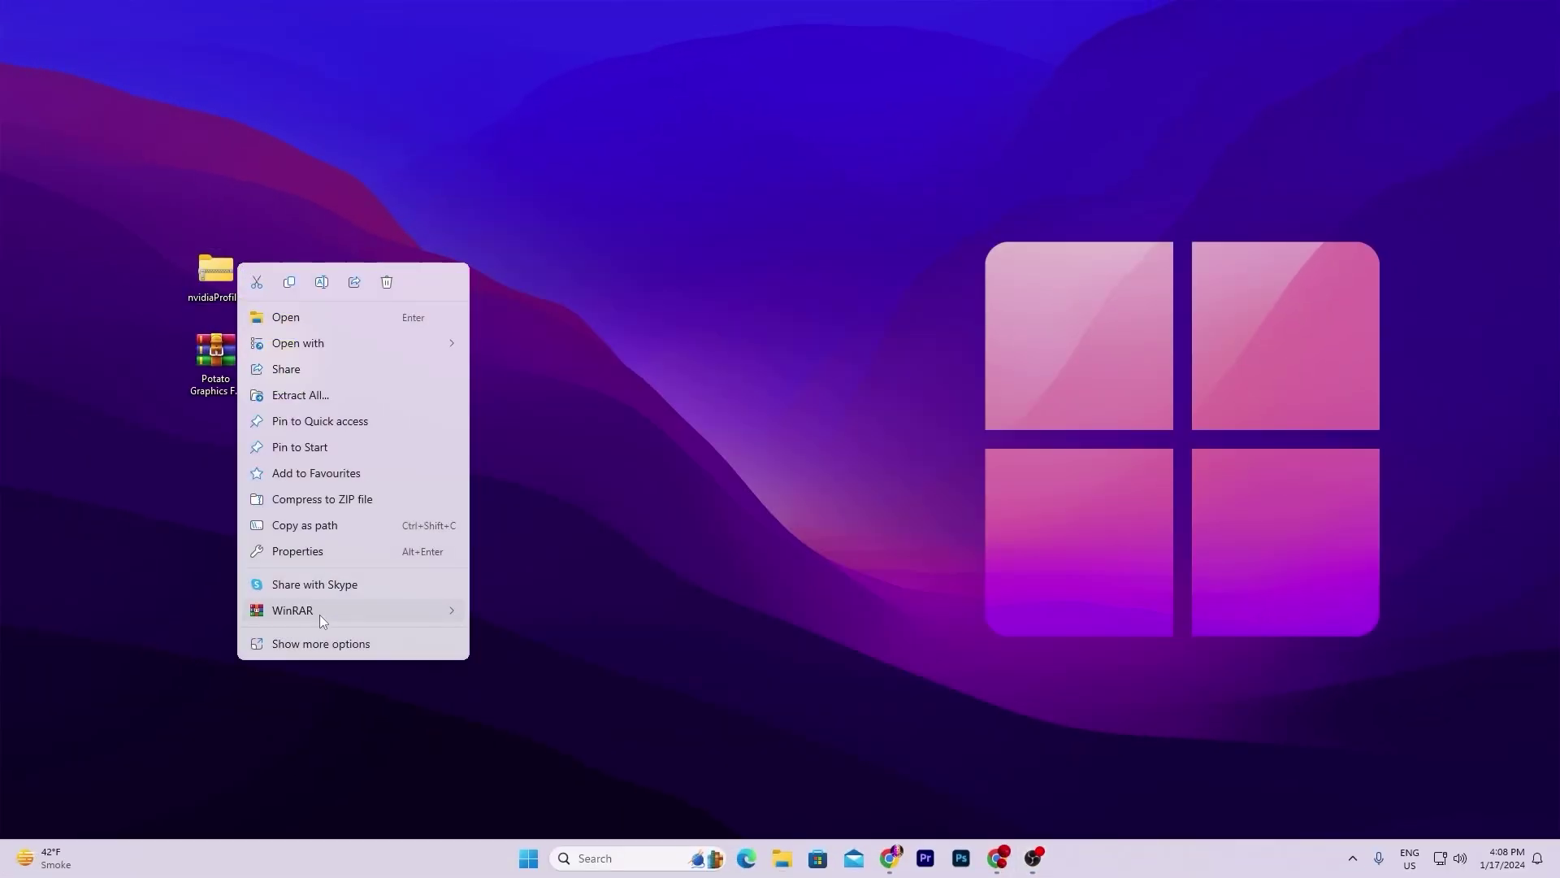
{"action": "mouse_move", "coordinate": [319, 614]}
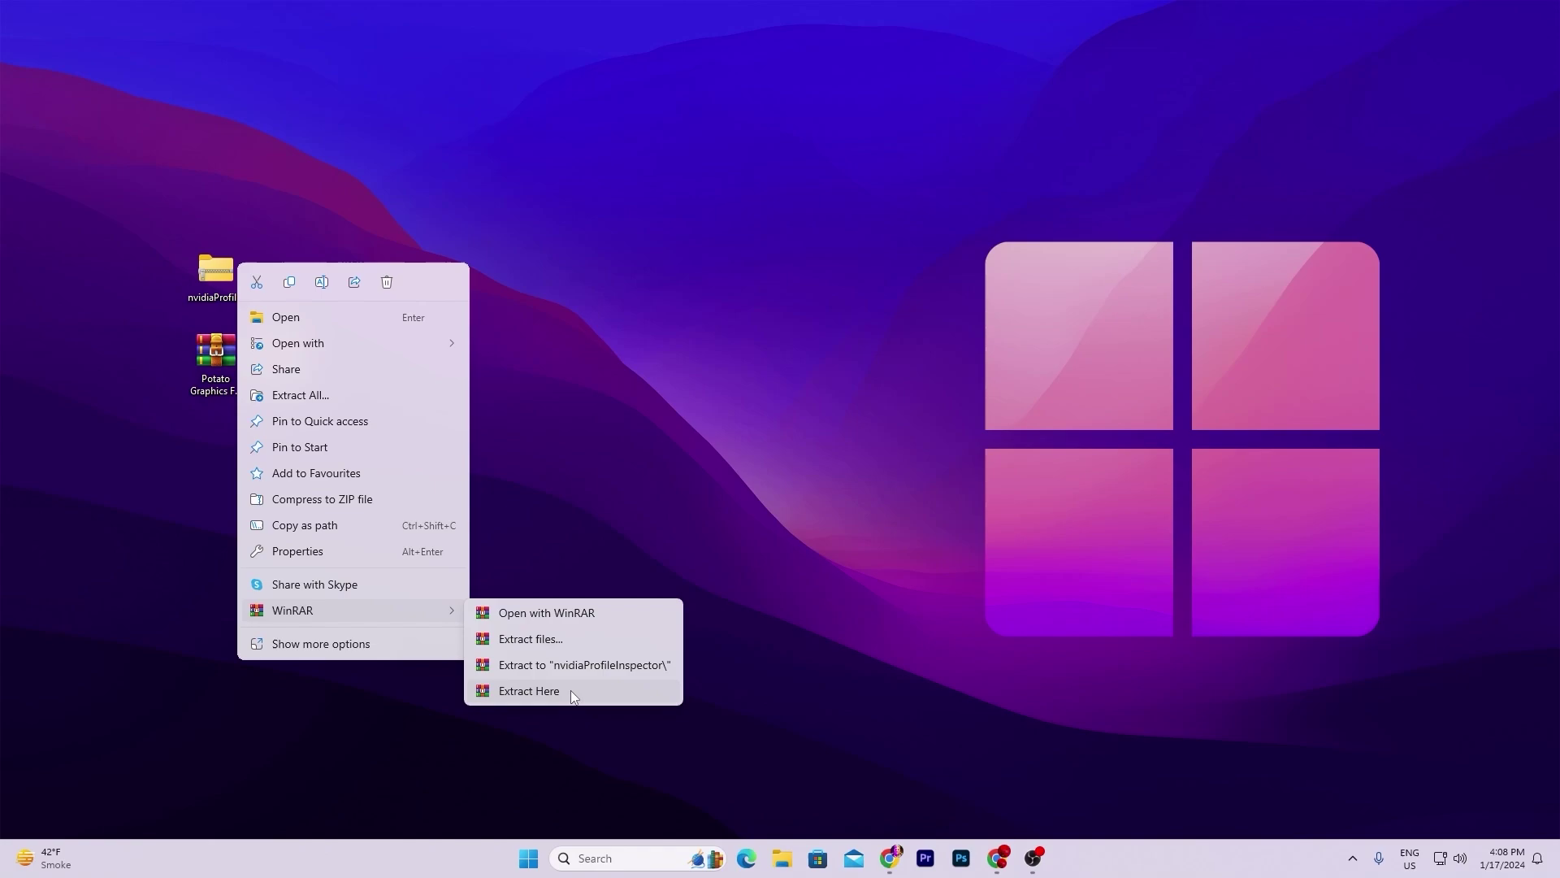
{"action": "left_click", "coordinate": [624, 669]}
{"action": "left_click", "coordinate": [754, 530]}
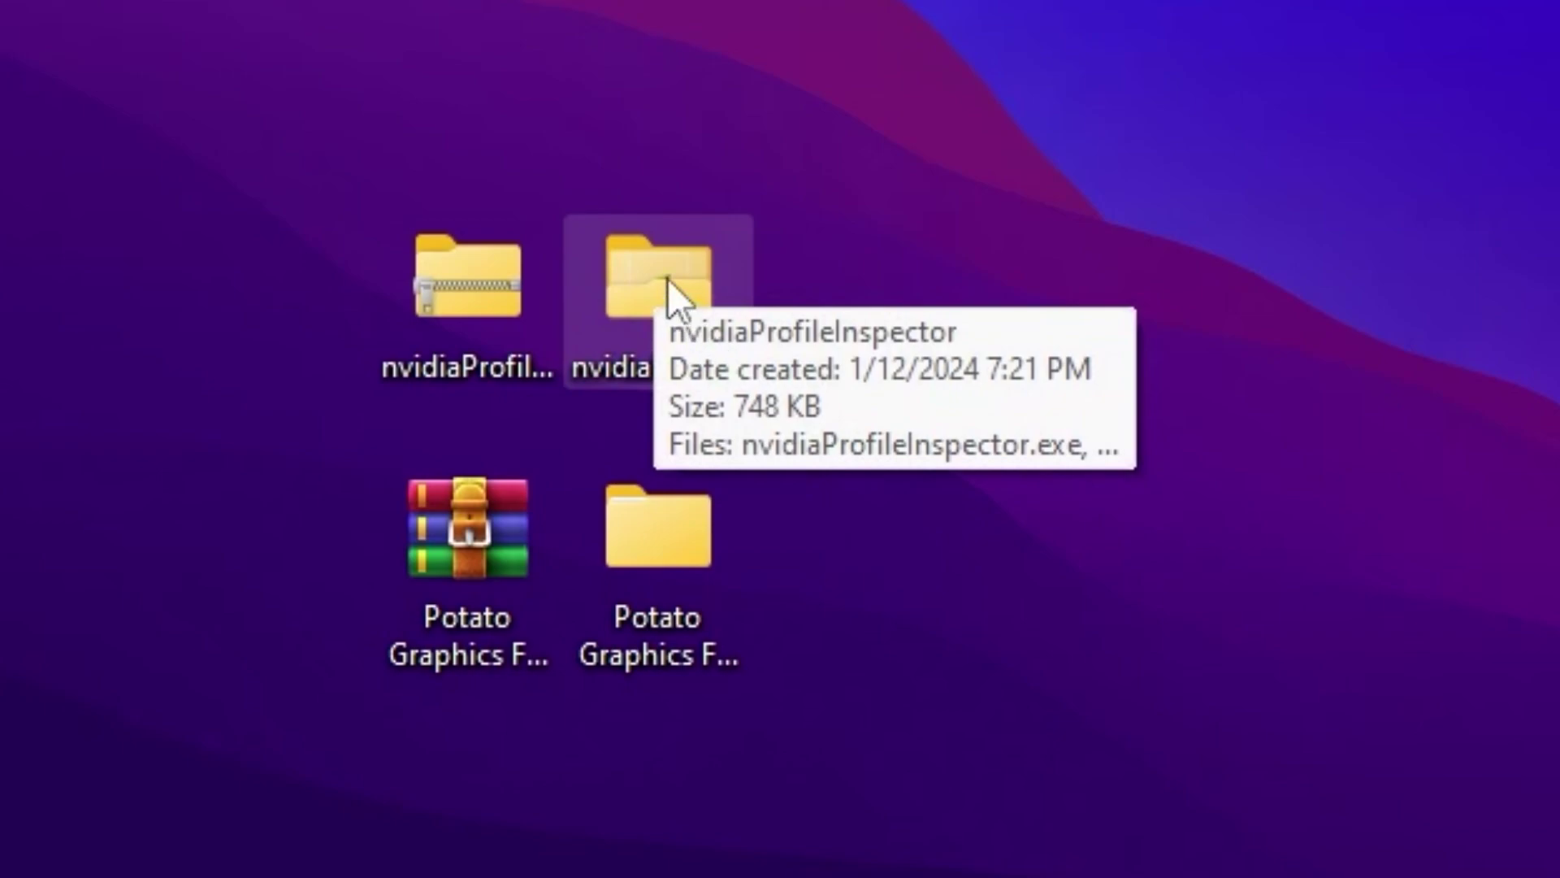
Step: Run nvidiaProfileInspector.exe from the extracted folder with administrator approval
{"action": "double_click", "coordinate": [667, 280]}
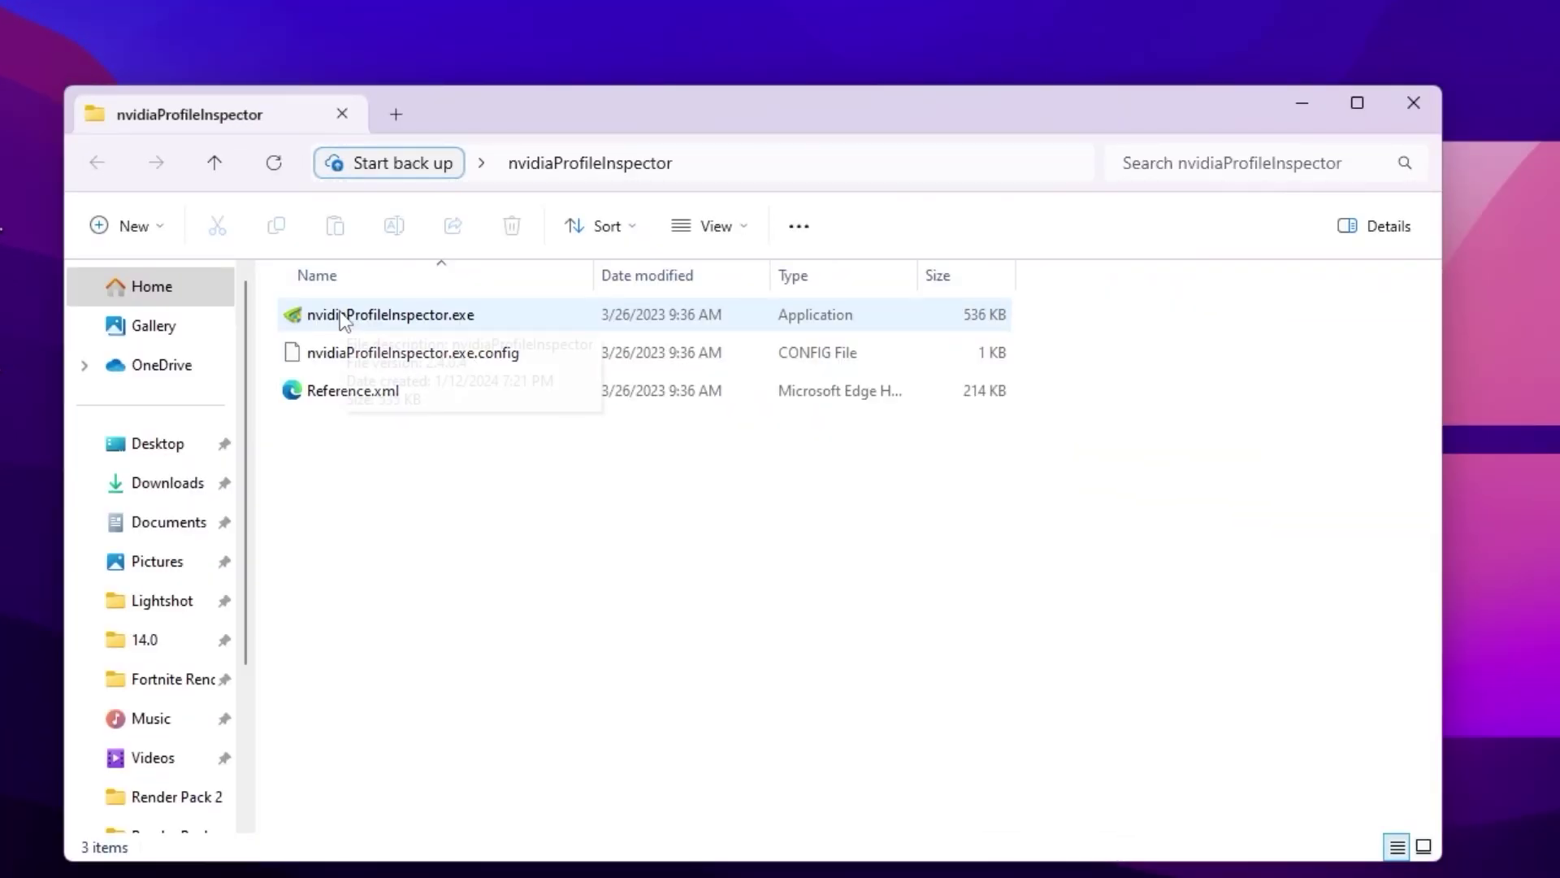
{"action": "double_click", "coordinate": [370, 315]}
{"action": "left_click", "coordinate": [640, 753]}
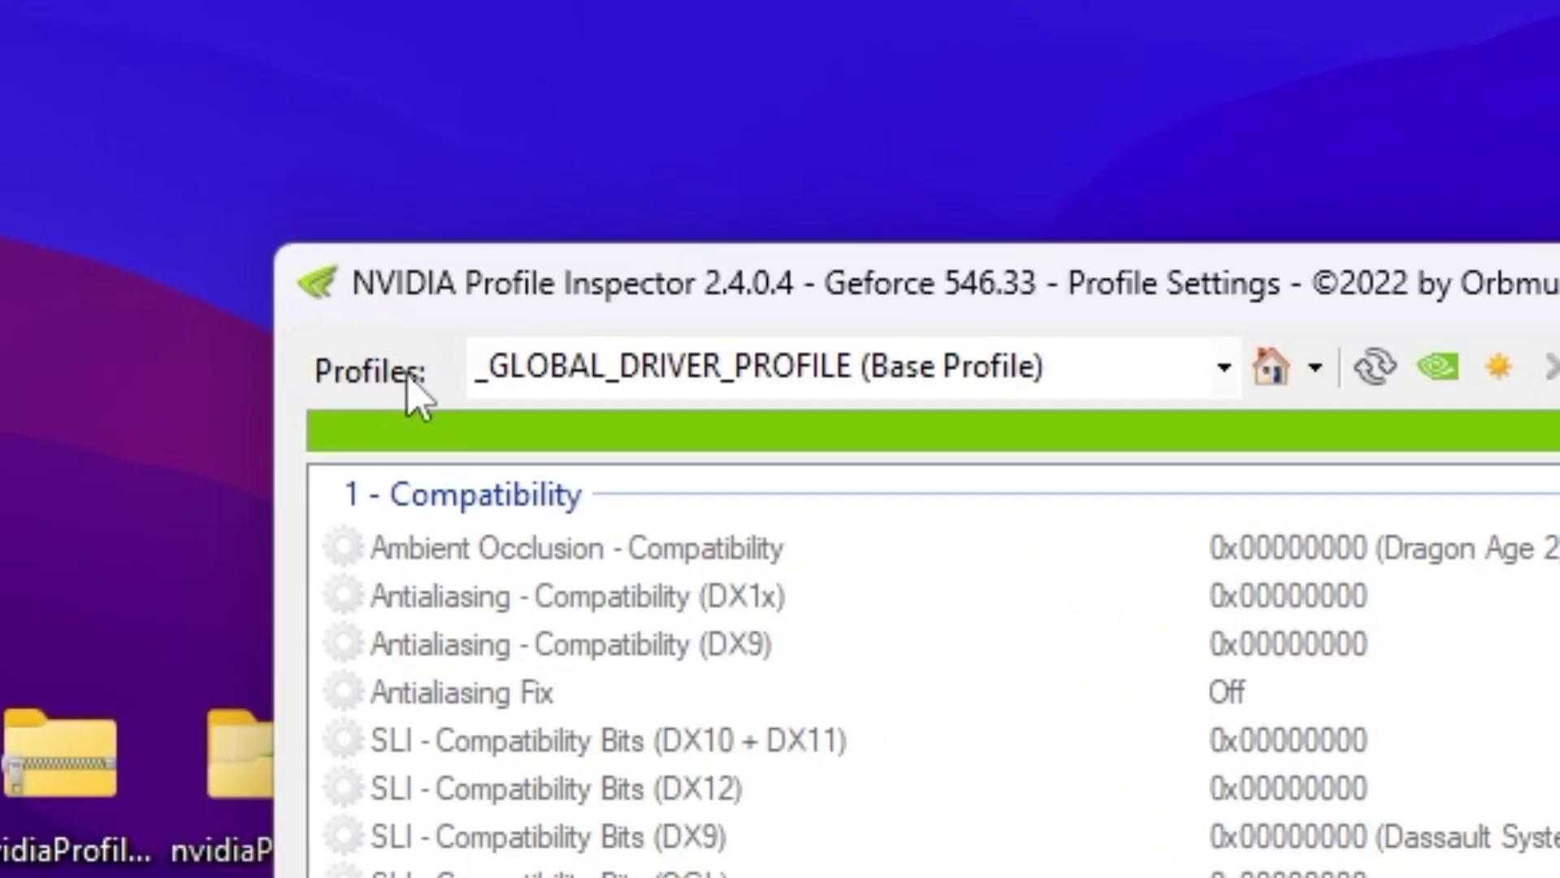
Step: Search 'fort' in the Profiles box and load the Fortnite profile
{"action": "left_click", "coordinate": [551, 365]}
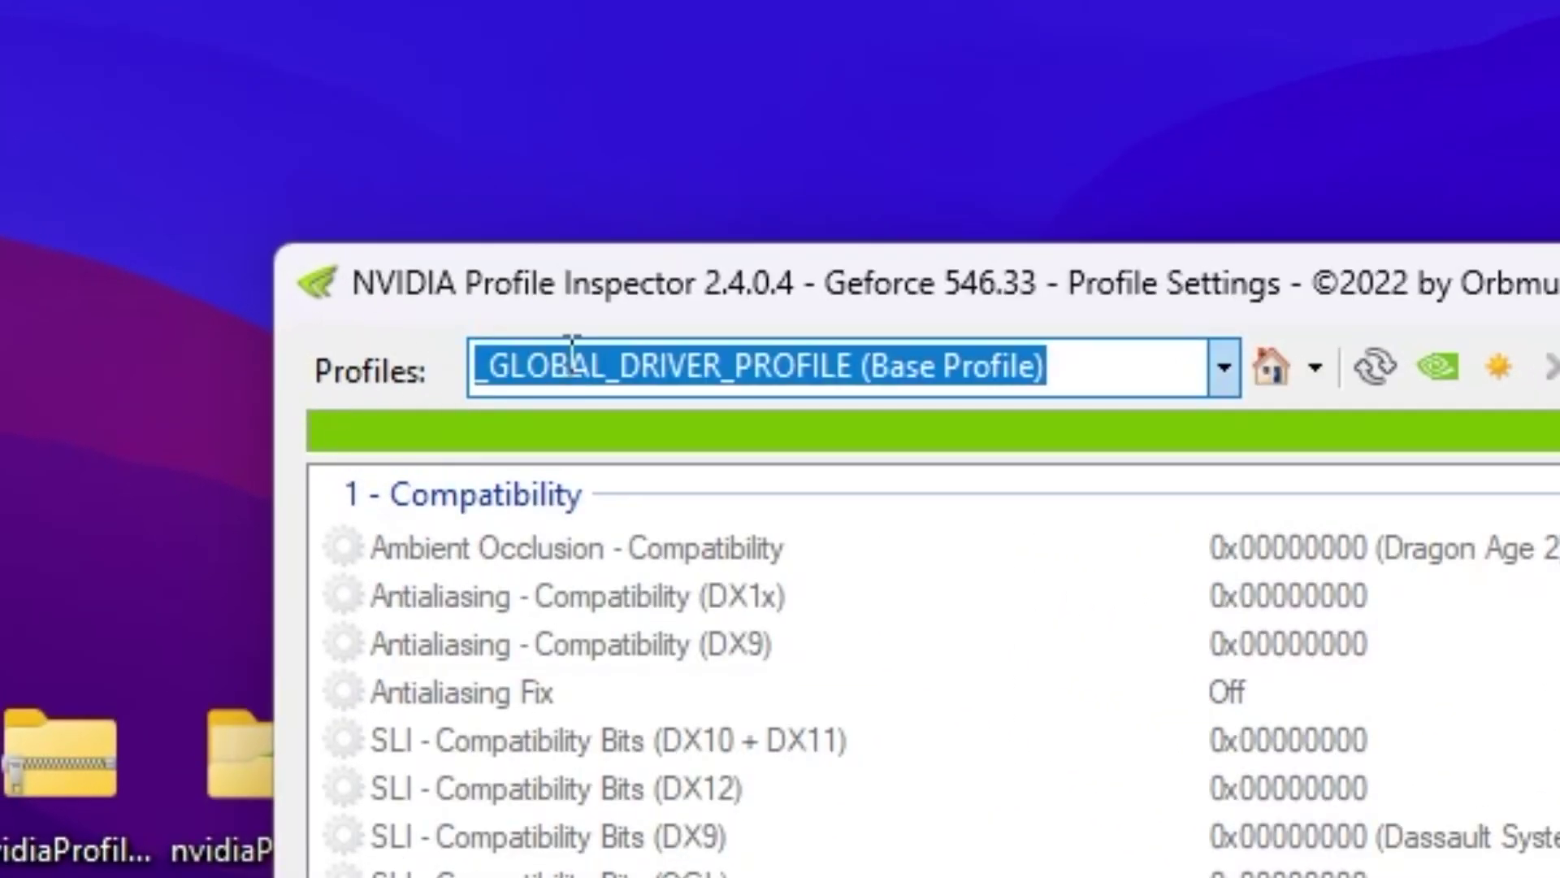
{"action": "type", "text": "fort"}
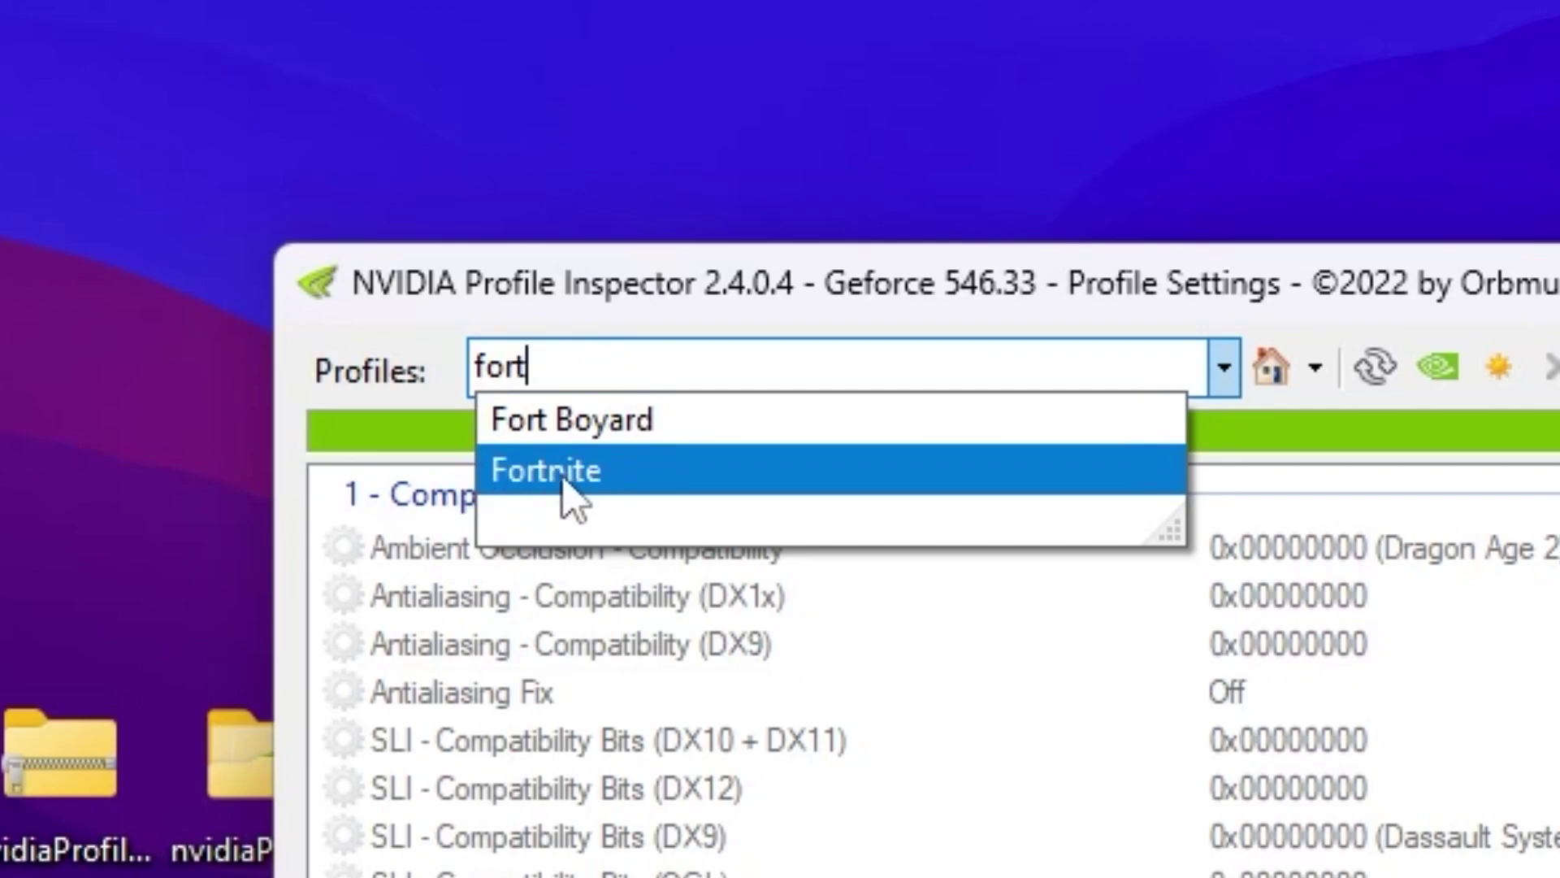
{"action": "left_click", "coordinate": [562, 479]}
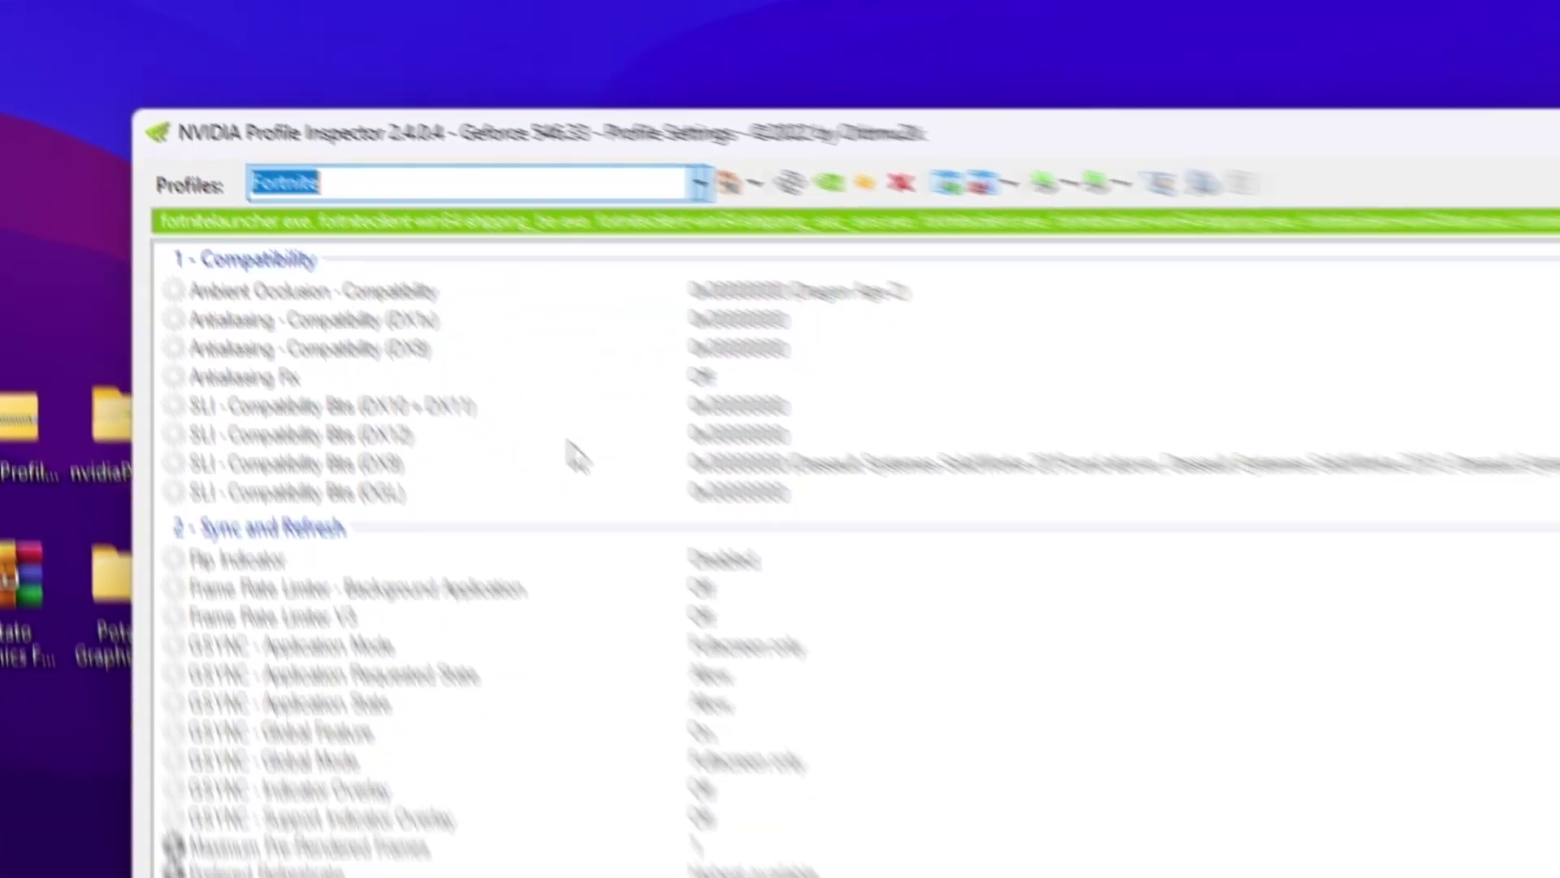
Step: Browse the Transparency Supersampling options, then select the LOD Bias (DX) setting
{"action": "scroll", "coordinate": [1018, 812], "scroll_direction": "down", "scroll_amount": 2}
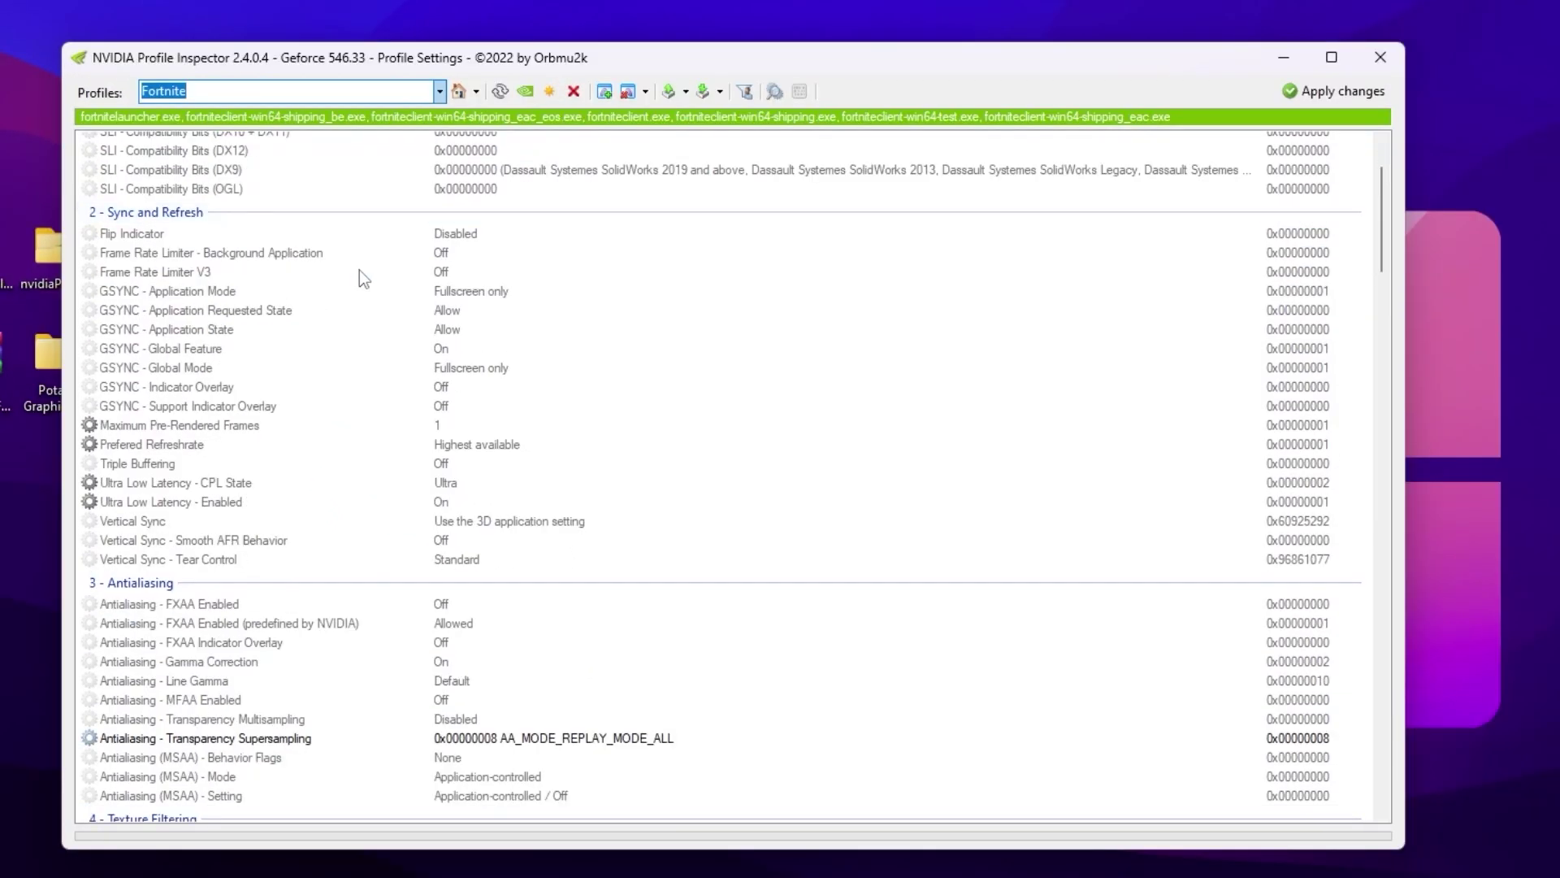
{"action": "scroll", "coordinate": [361, 281], "scroll_direction": "down", "scroll_amount": 3}
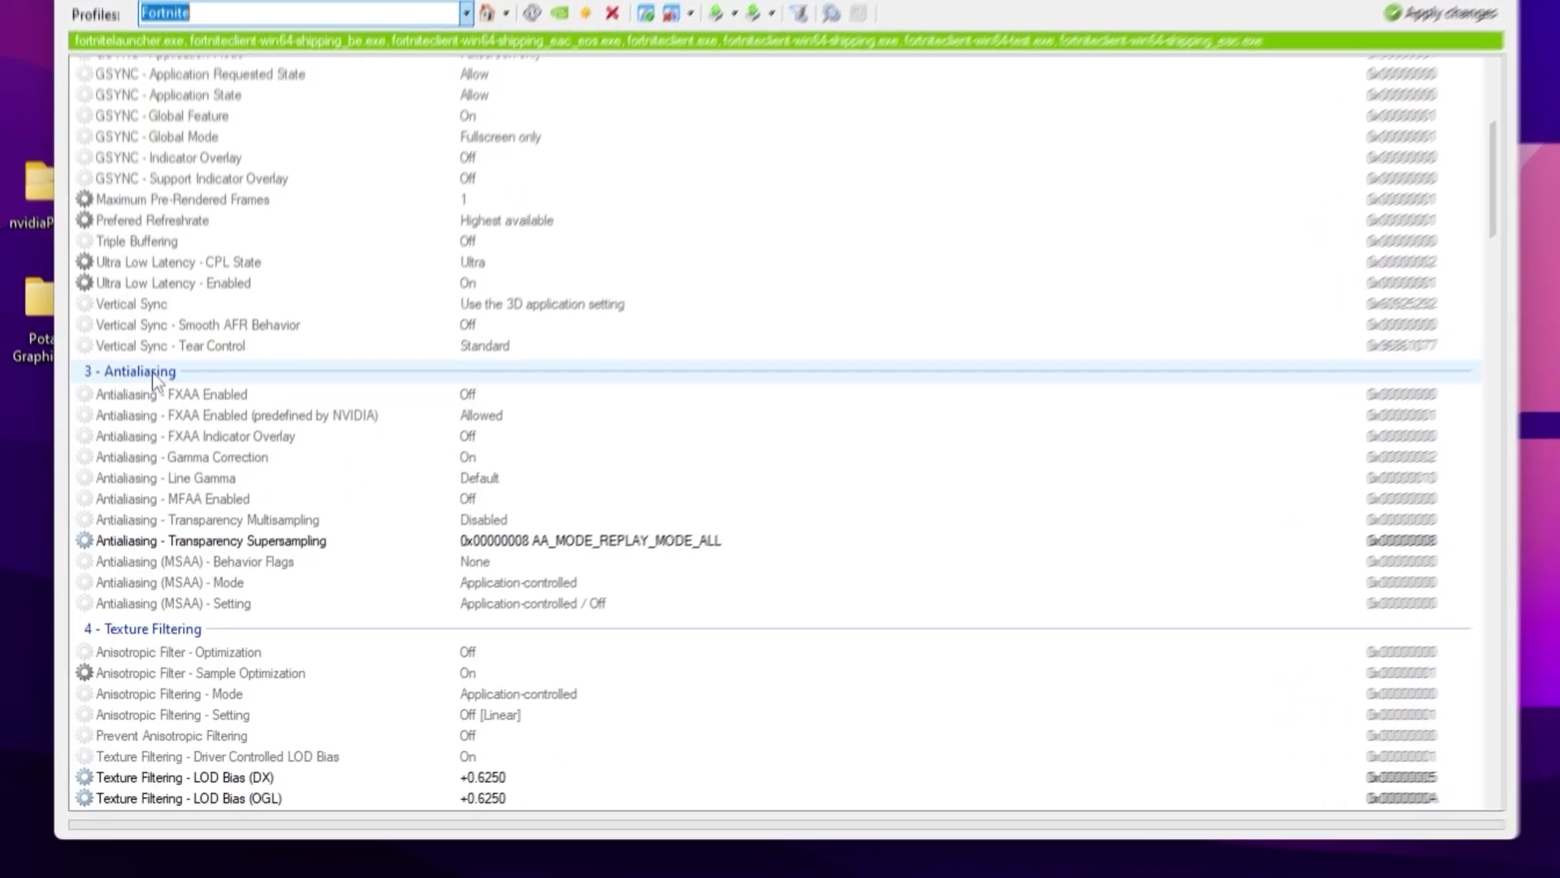
{"action": "scroll", "coordinate": [321, 401], "scroll_direction": "down", "scroll_amount": 1}
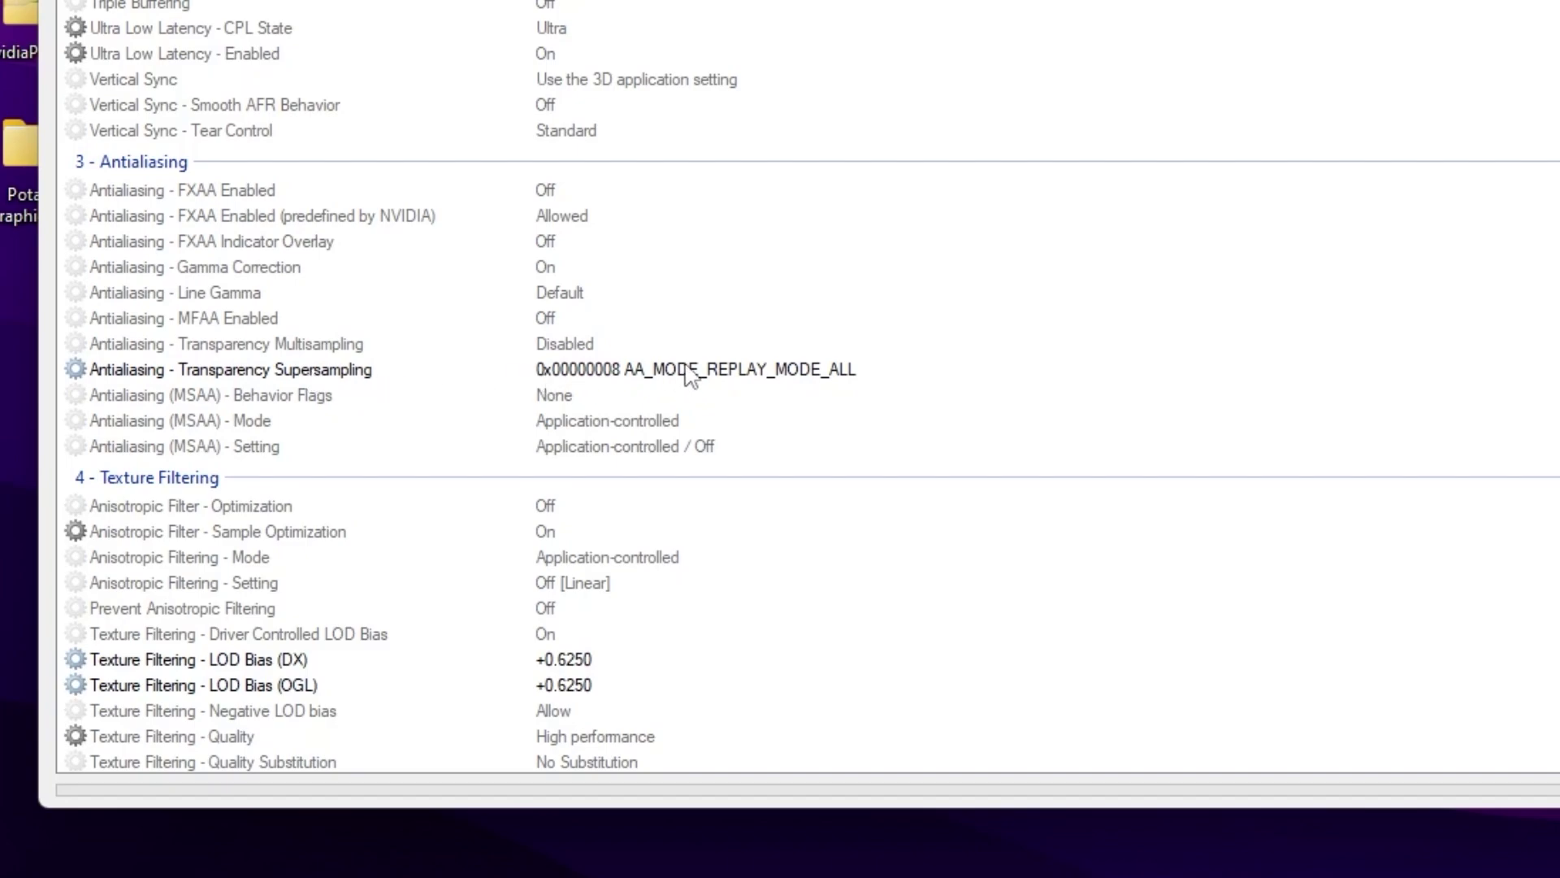
{"action": "left_click", "coordinate": [650, 379]}
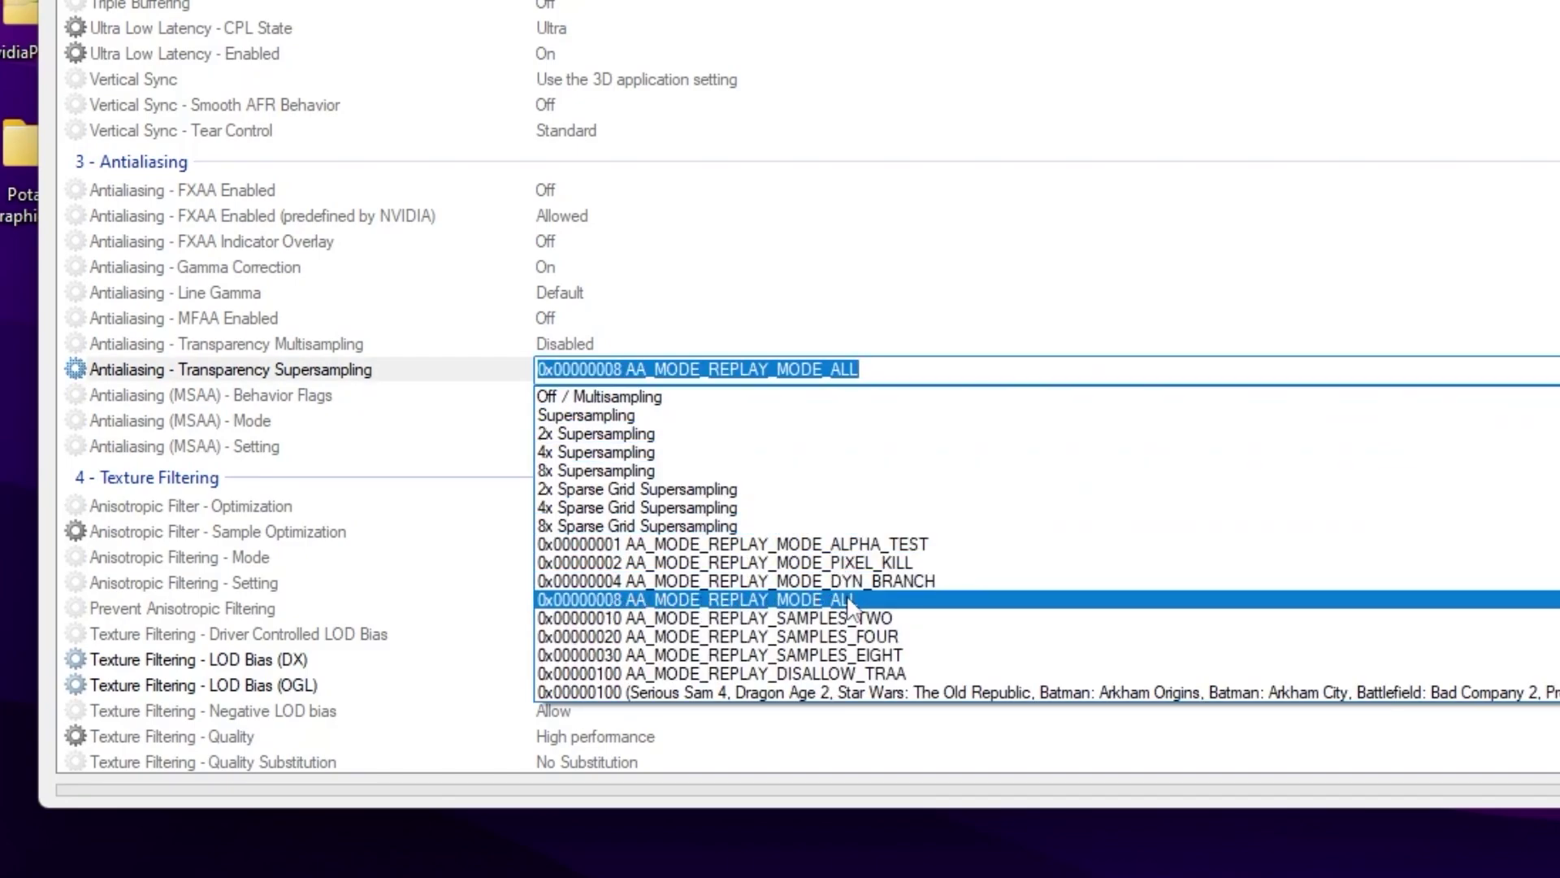
{"action": "key", "text": "Escape"}
{"action": "scroll", "coordinate": [572, 399], "scroll_direction": "down", "scroll_amount": 3}
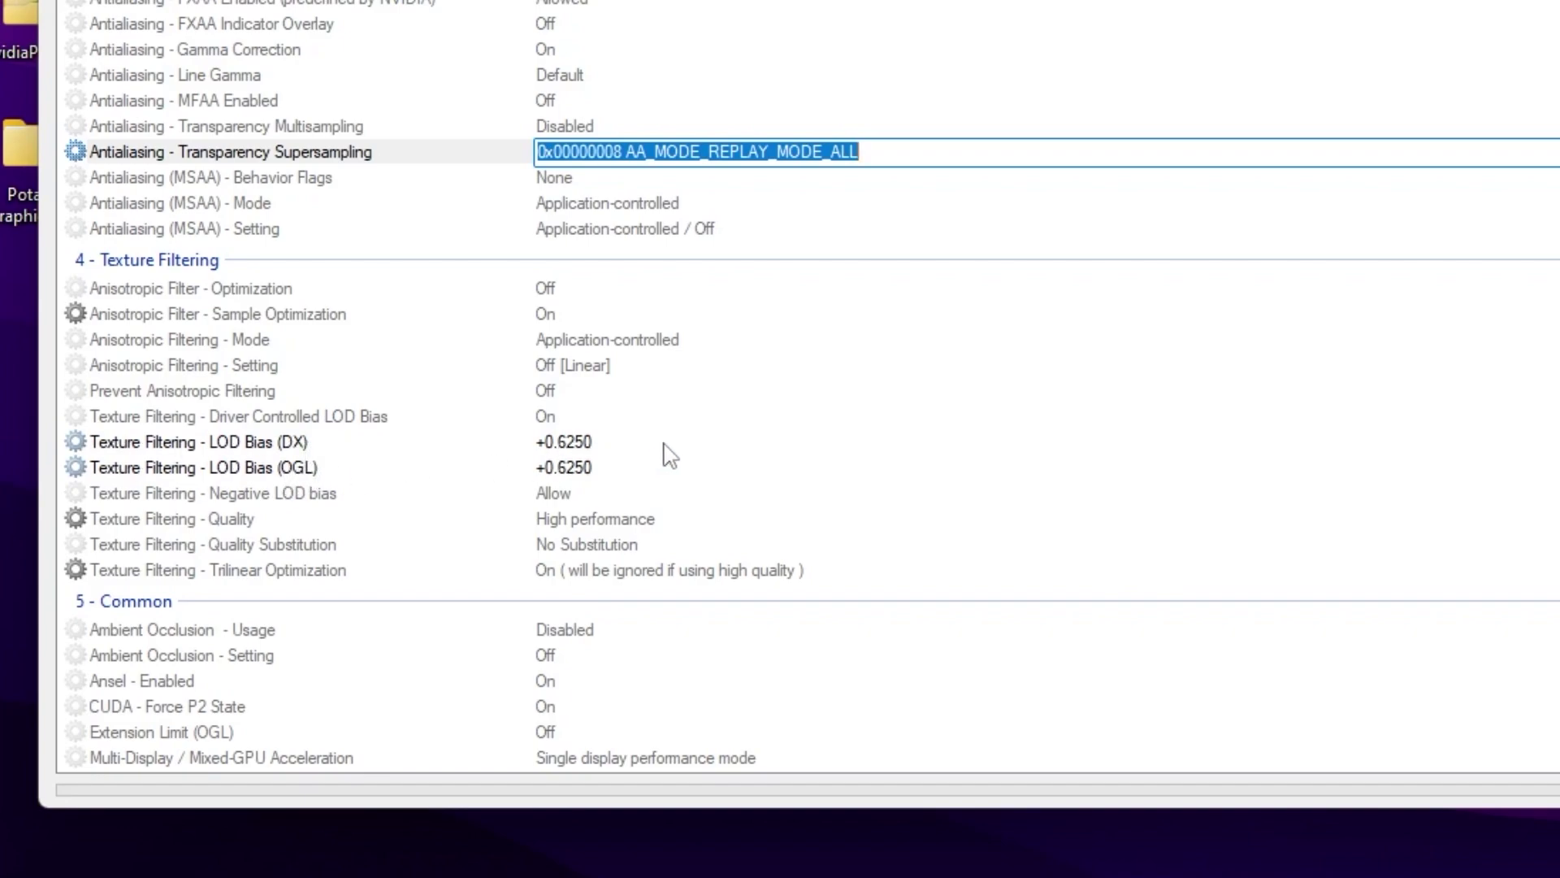
{"action": "left_click", "coordinate": [708, 442]}
Step: Review the LOD Bias (DX) values, keeping +0.6250, and scroll back up the list
{"action": "left_click", "coordinate": [1548, 442]}
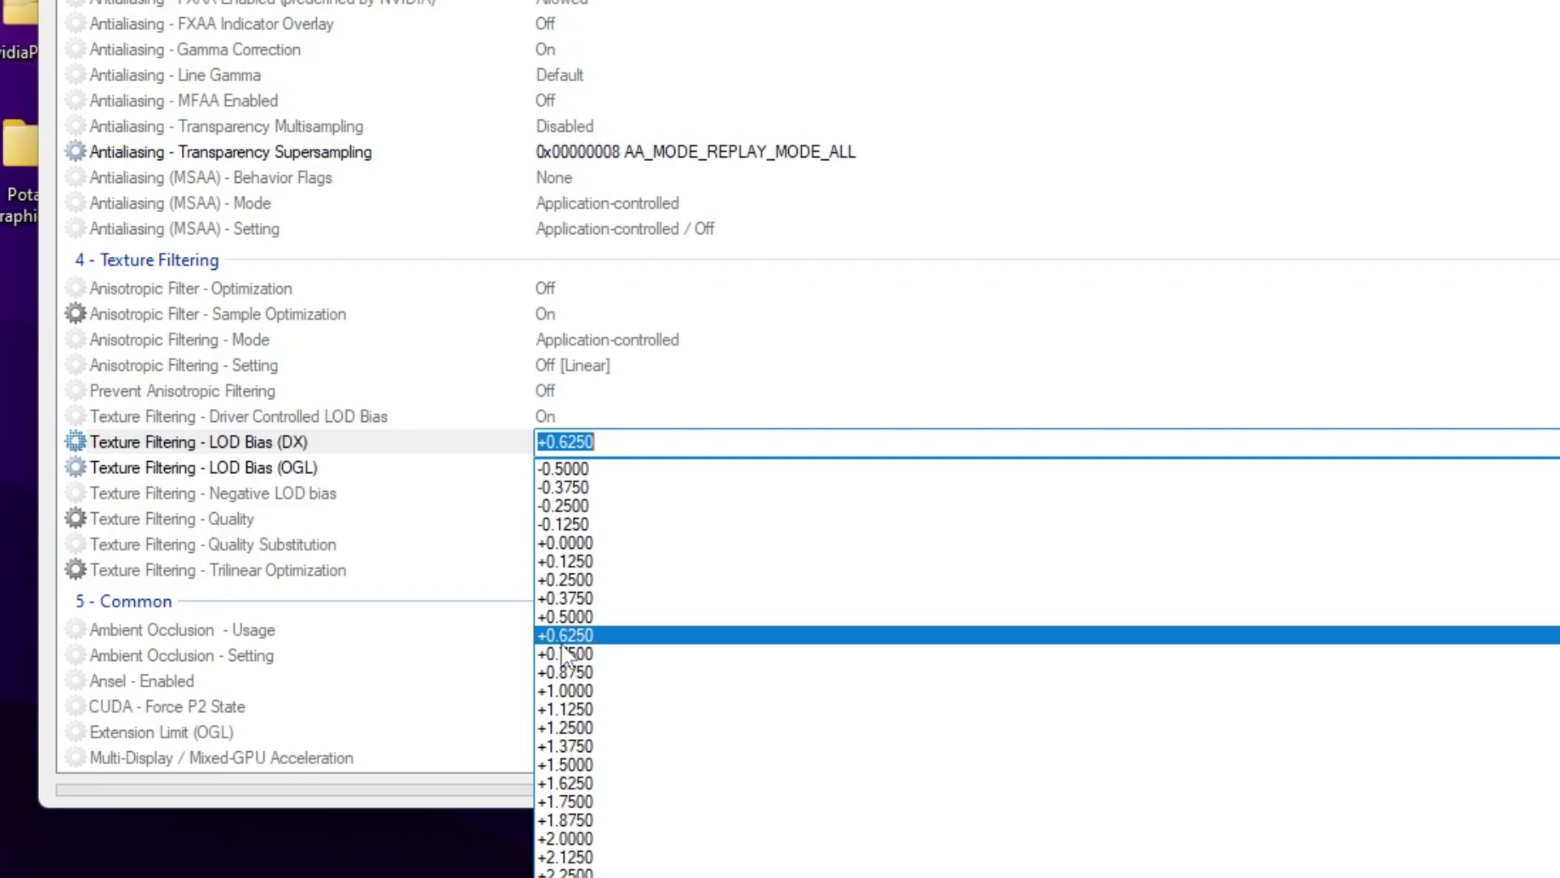
{"action": "left_click", "coordinate": [598, 640]}
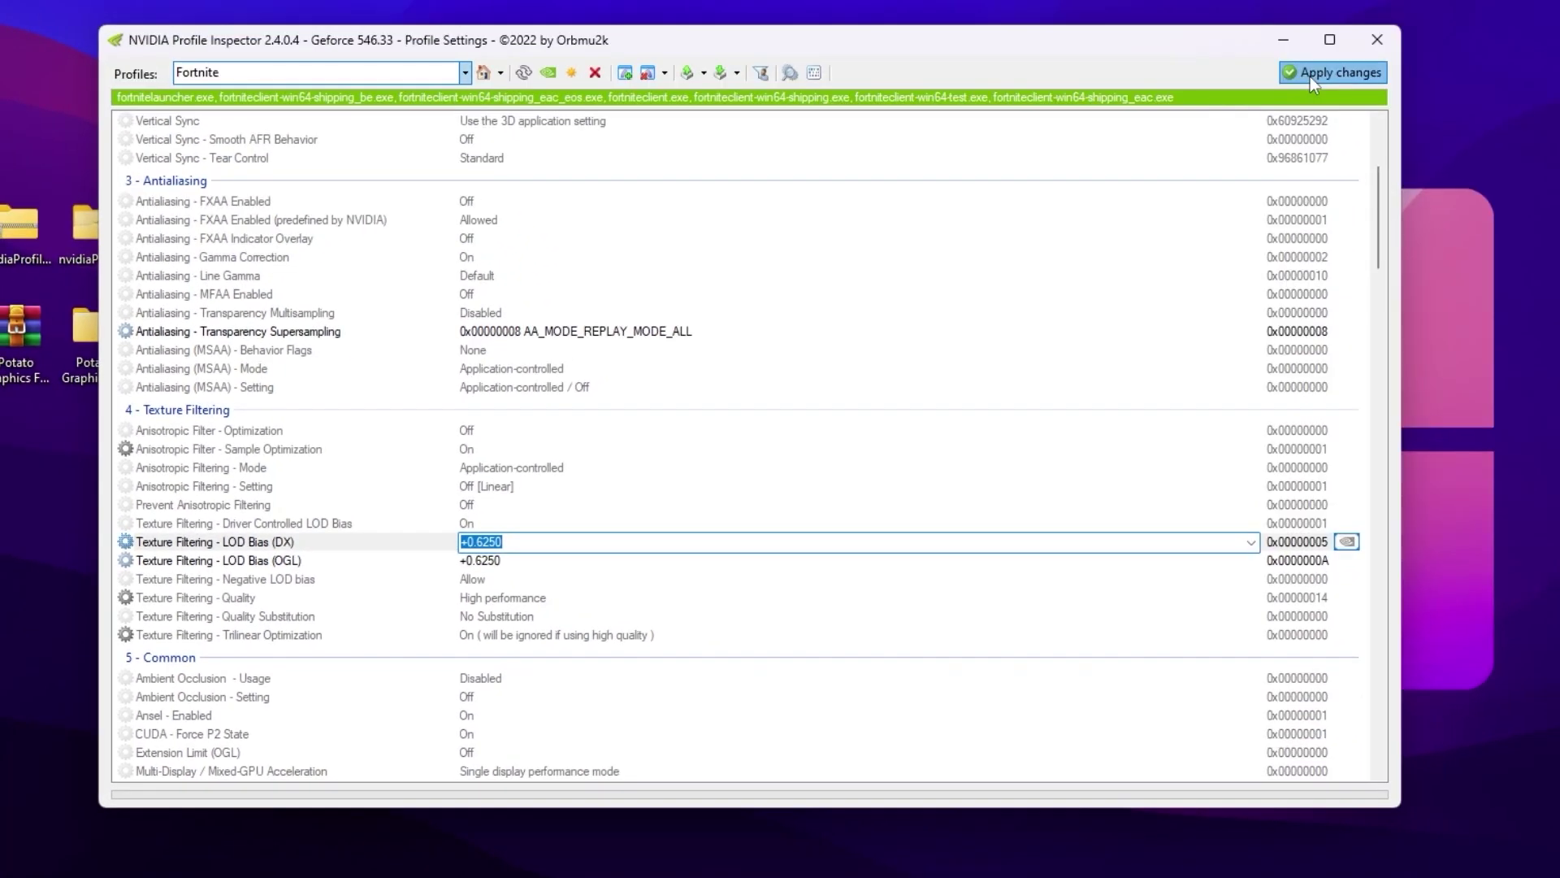
{"action": "scroll", "coordinate": [731, 406], "scroll_direction": "up", "scroll_amount": 5}
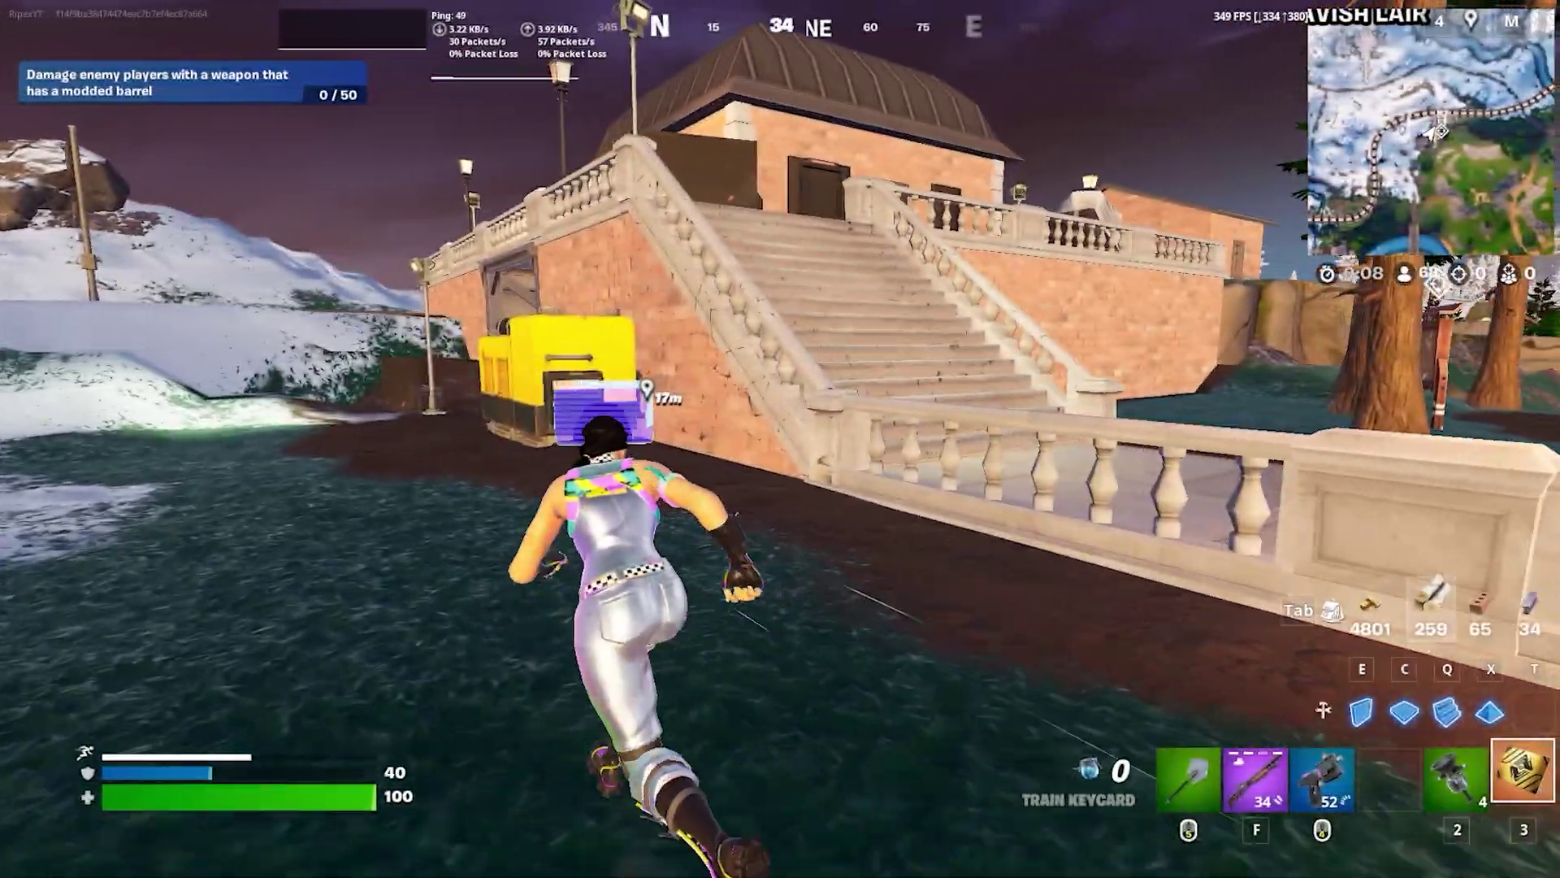
{"action": "key", "text": "w"}
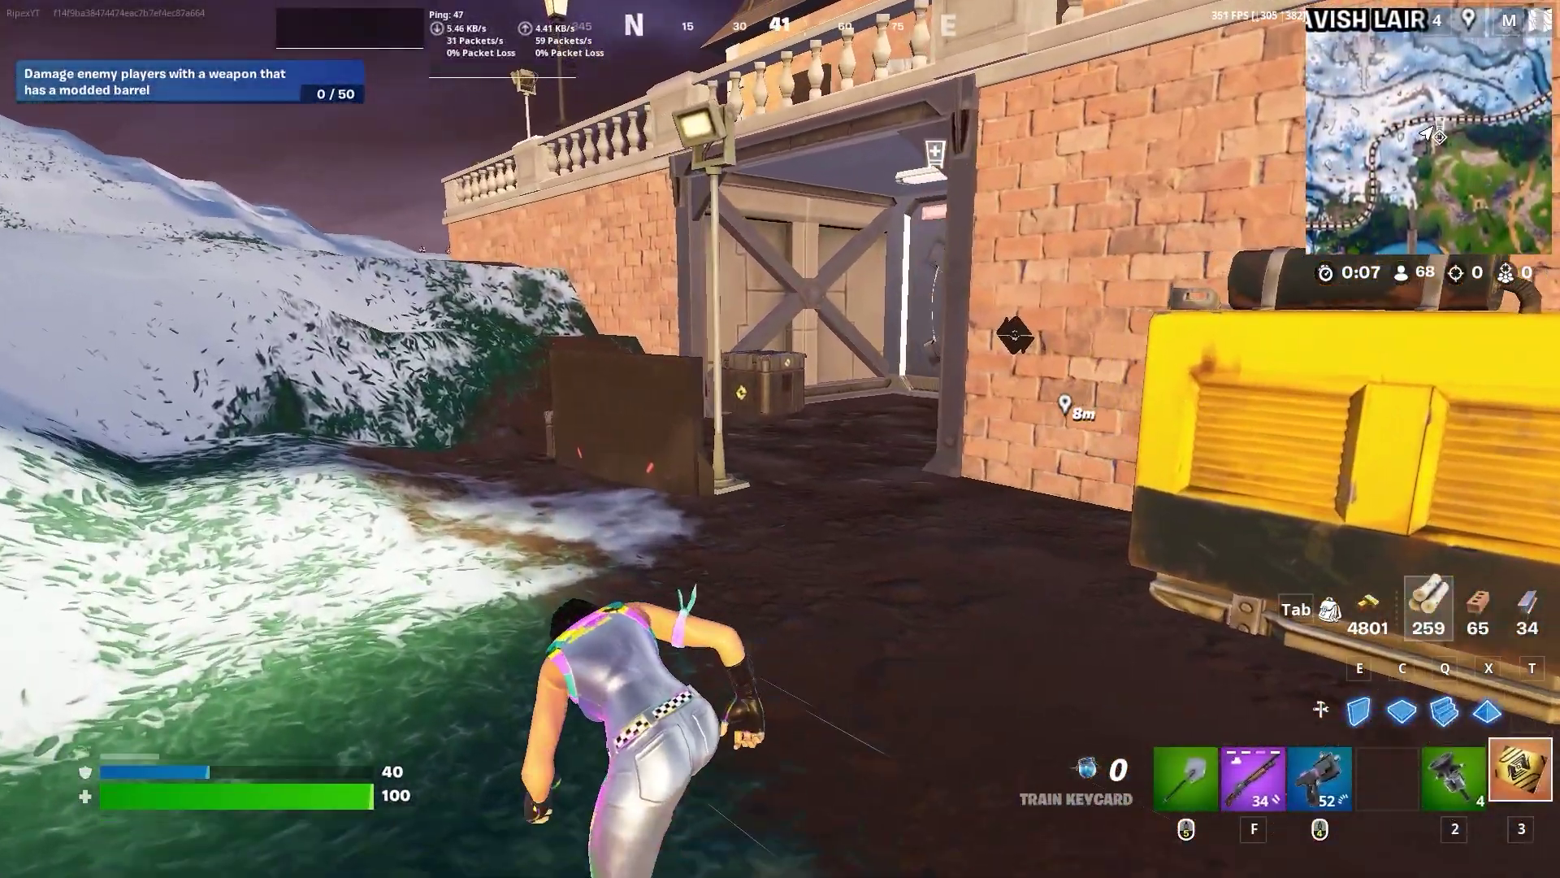
Step: Select both Potato Graphics items and open the Potato Graphics For ALL PC and Laptops folder
{"action": "key", "text": "f"}
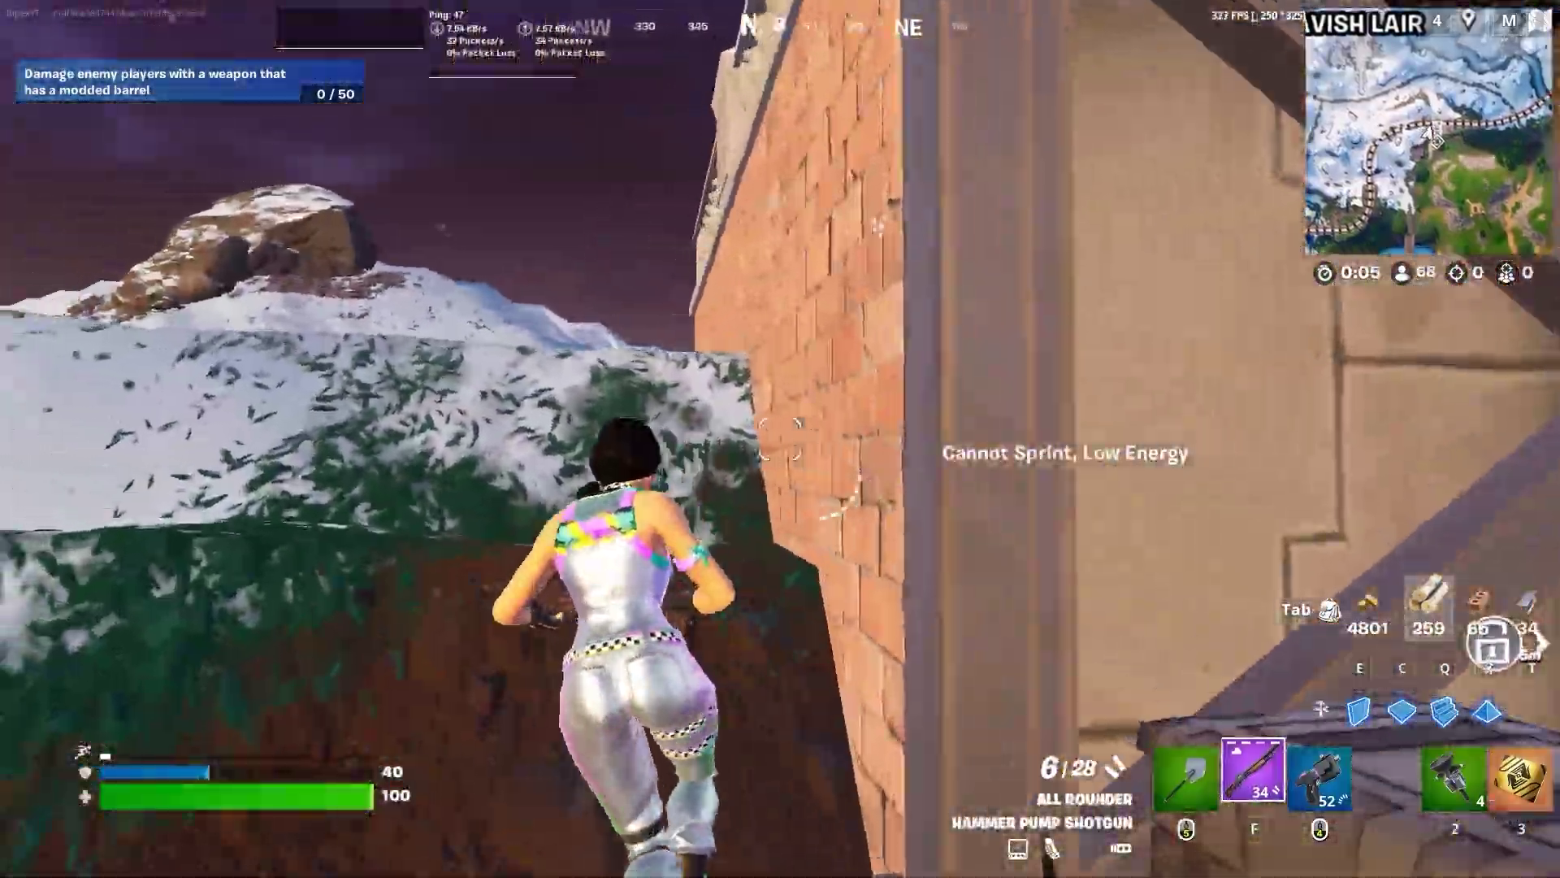
{"action": "key", "text": "w"}
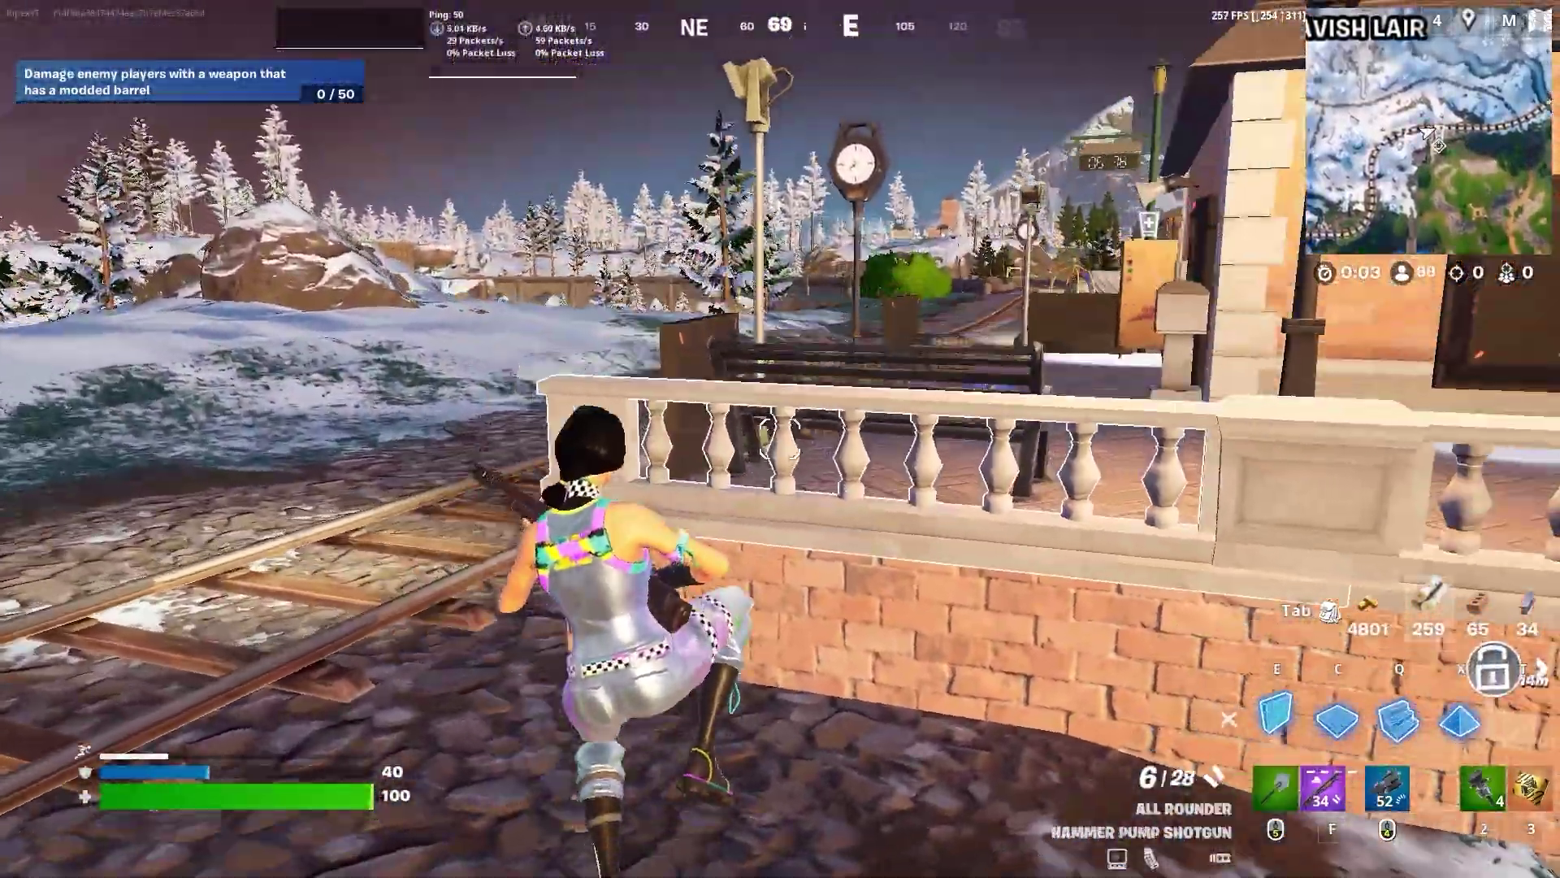
{"action": "key", "text": "e"}
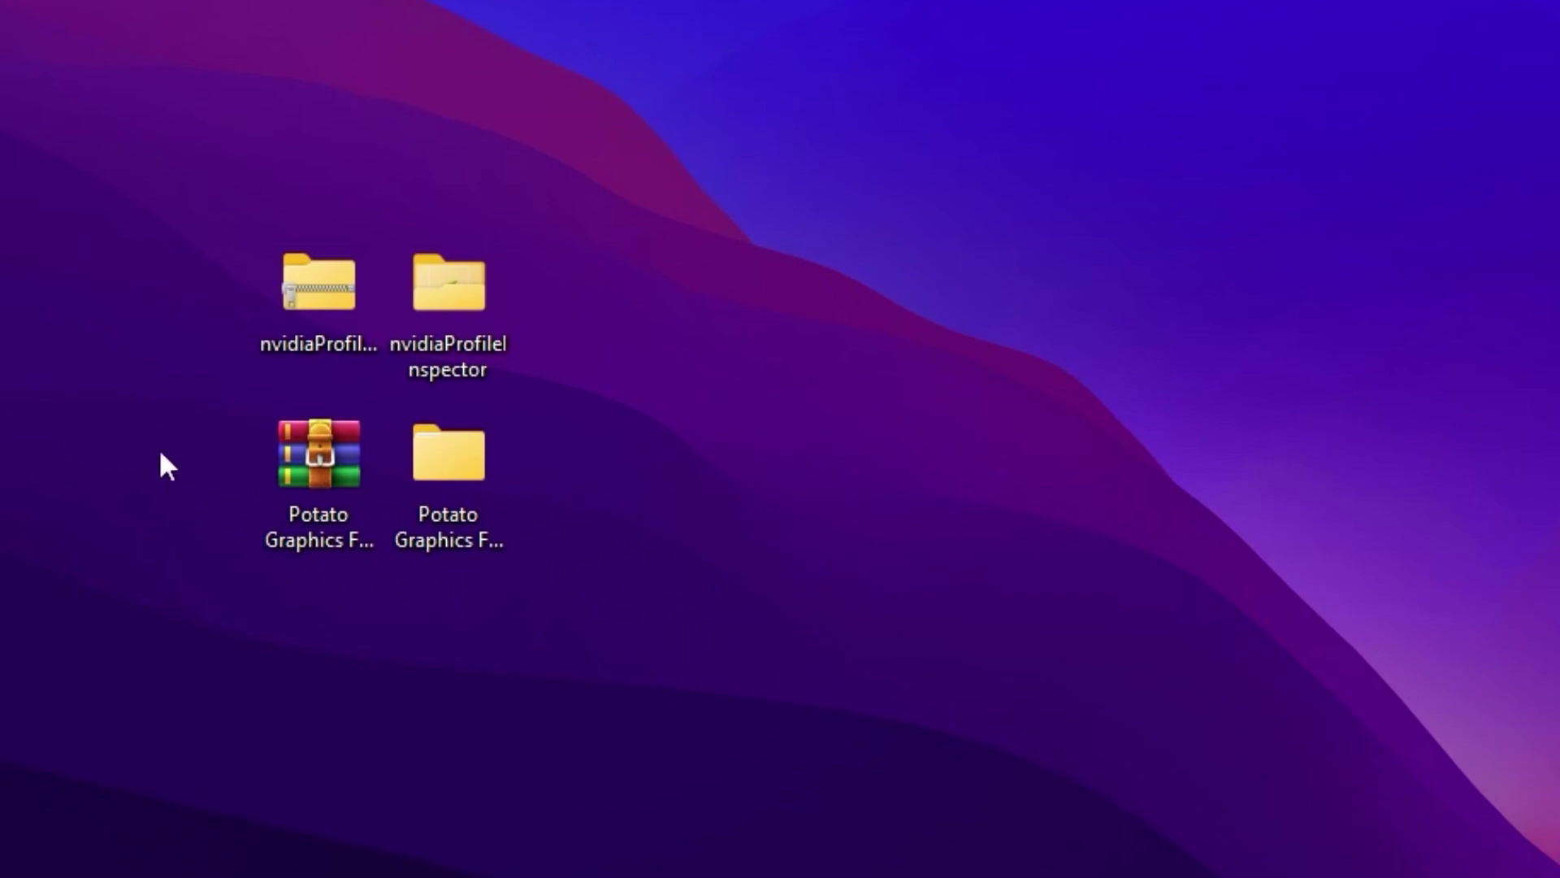
{"action": "left_click_drag", "start_coordinate": [151, 411], "coordinate": [598, 577]}
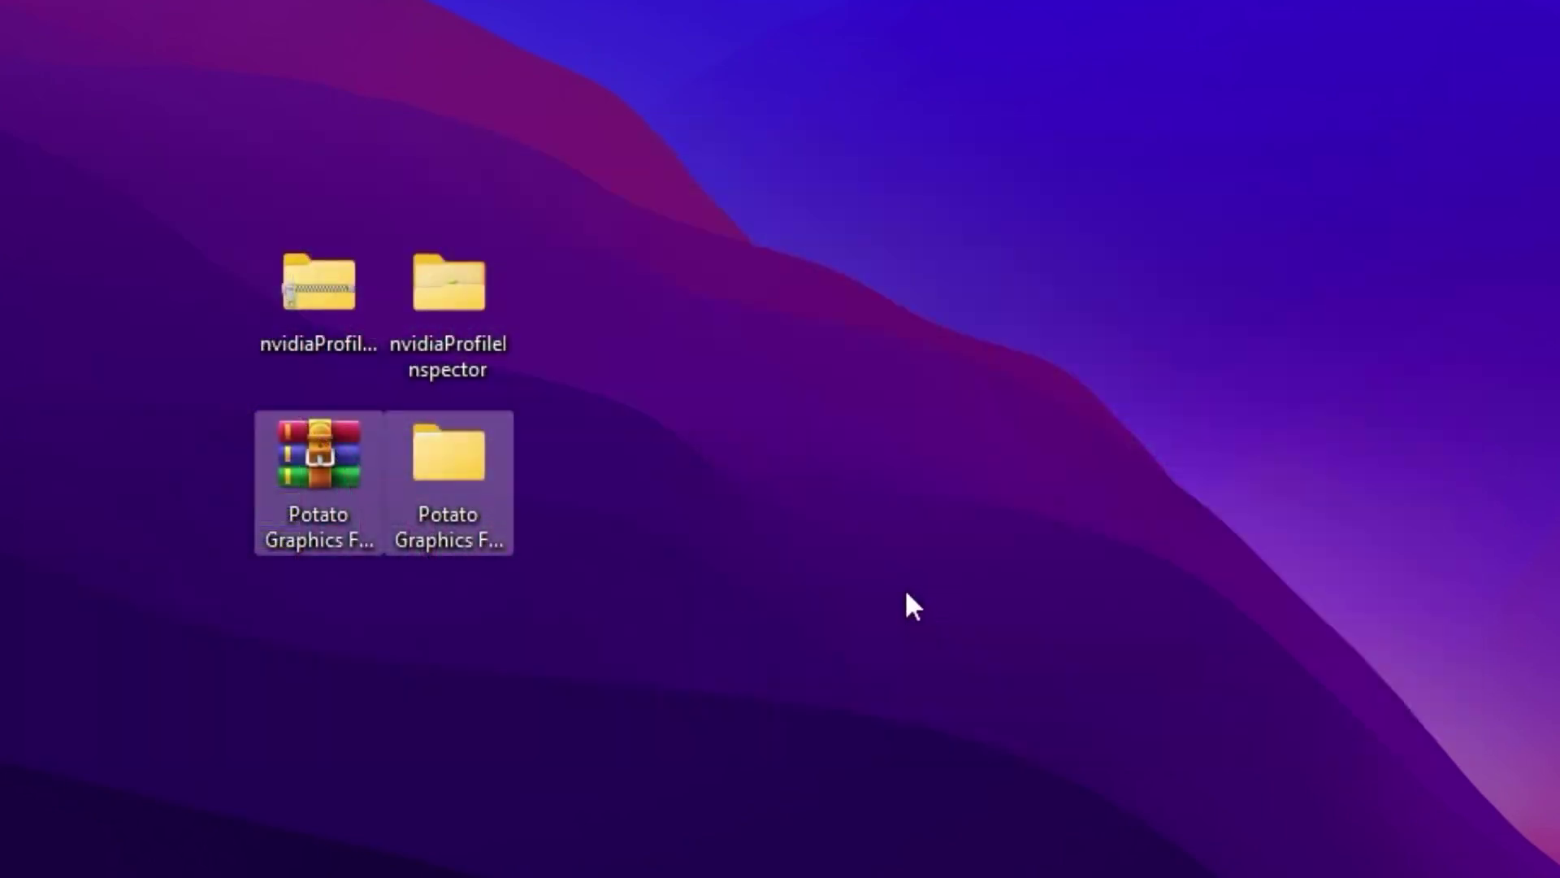
{"action": "right_click", "coordinate": [288, 471]}
{"action": "mouse_move", "coordinate": [602, 874]}
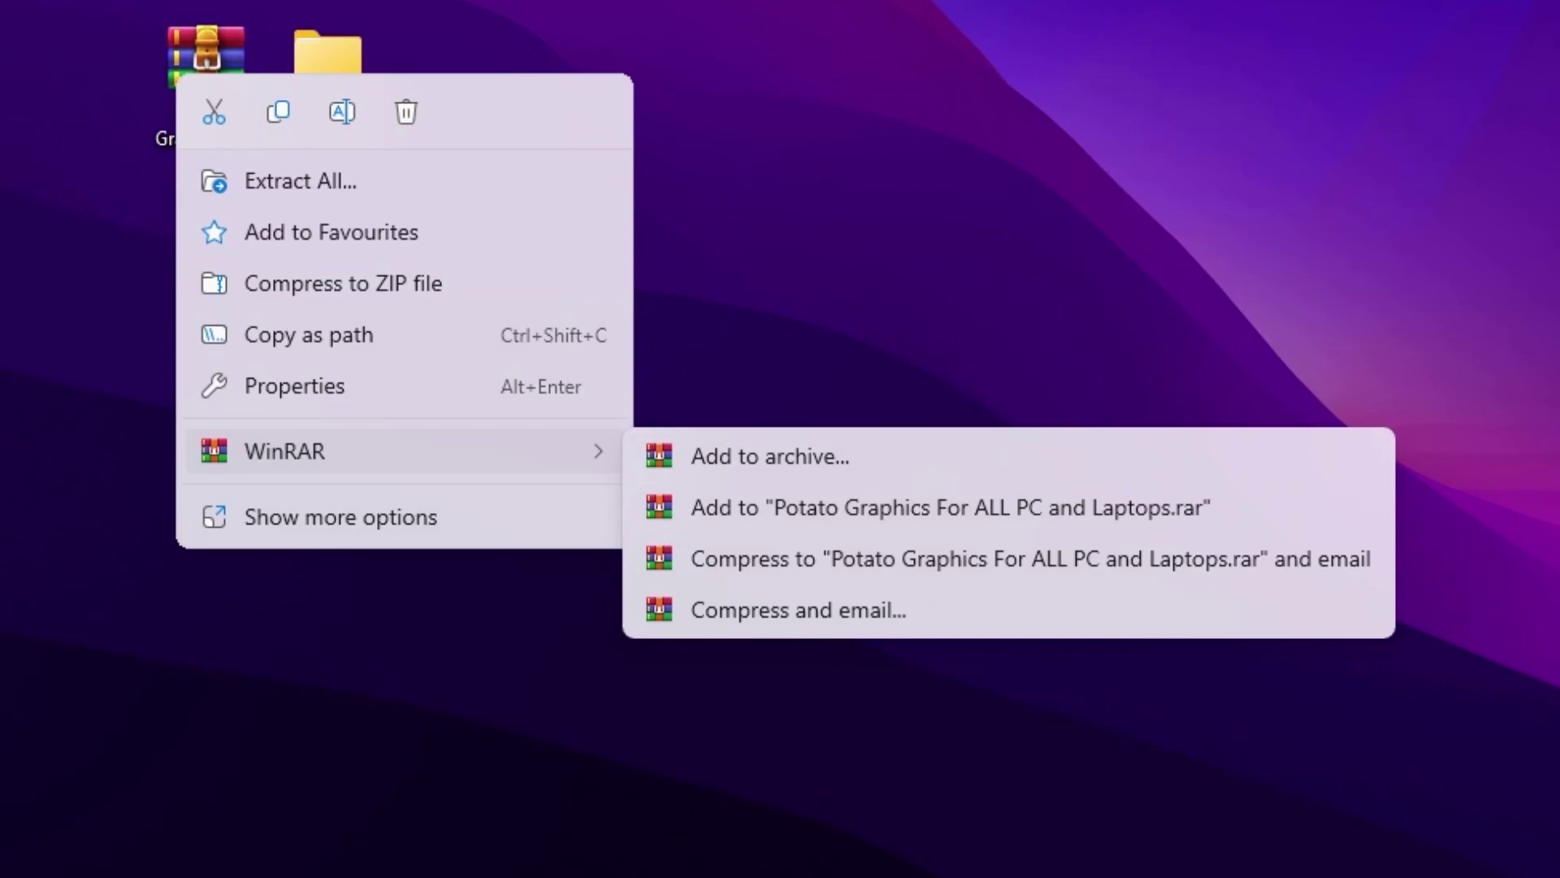
{"action": "key", "text": "Escape"}
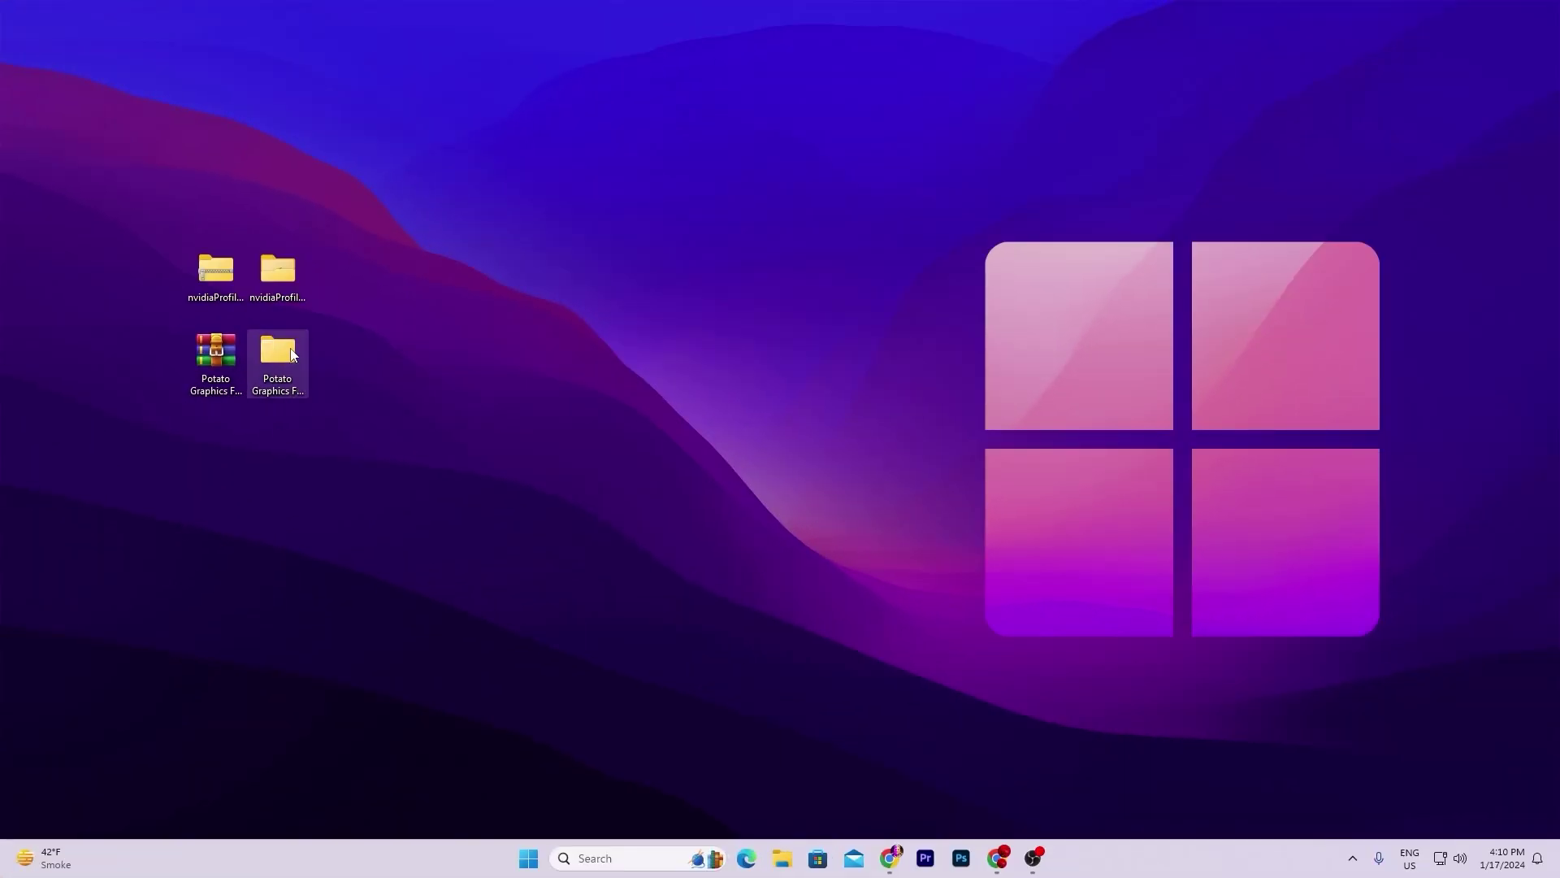
{"action": "double_click", "coordinate": [293, 355]}
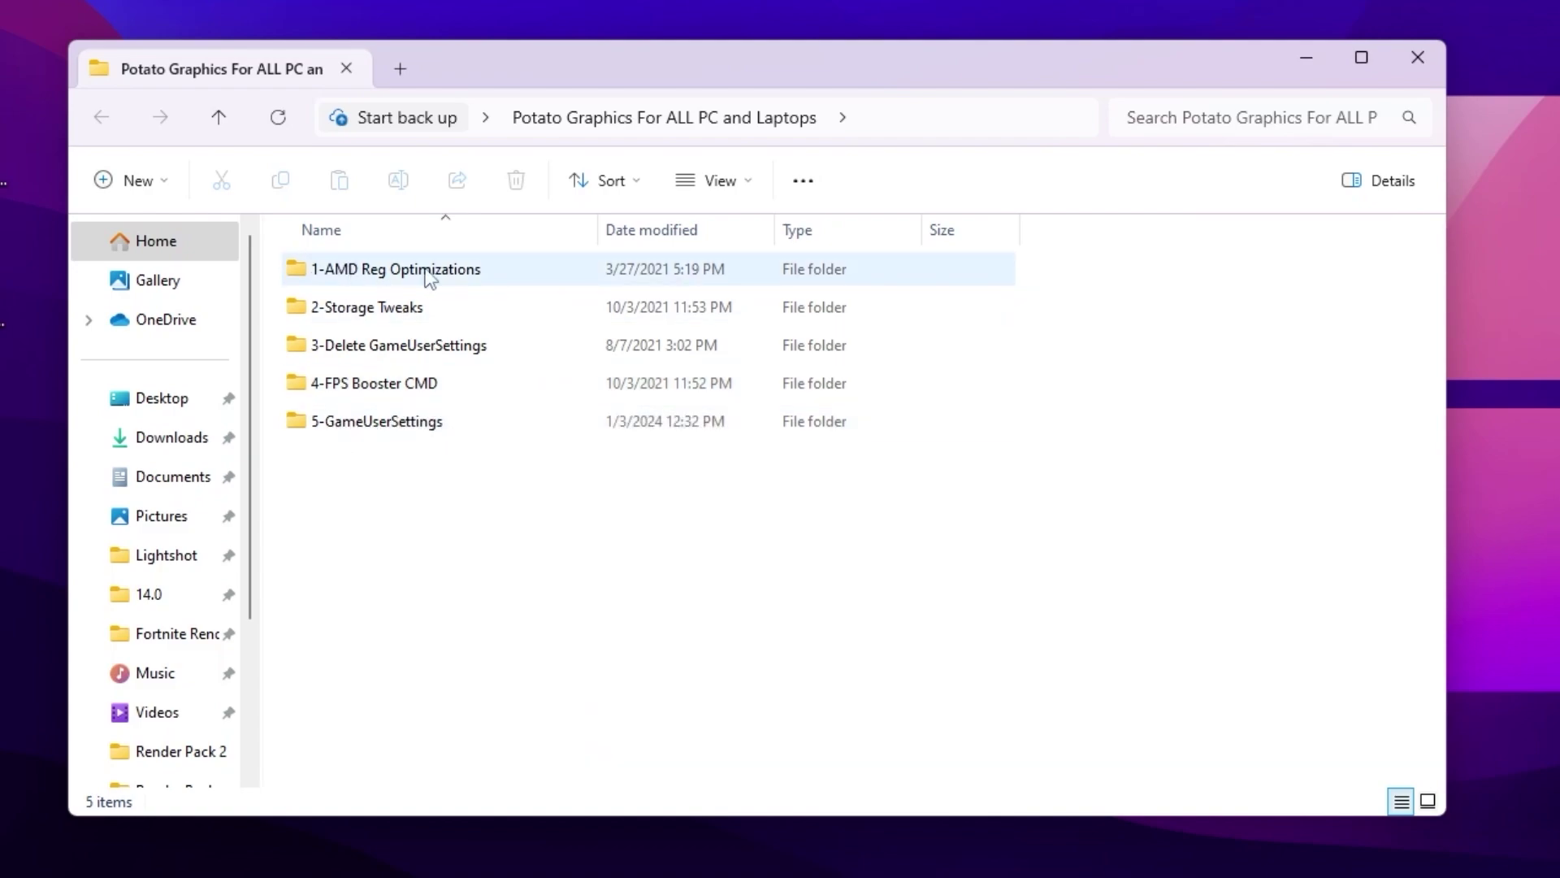
Step: Read the Read Me (Important) notes in 1-AMD Reg Optimizations, then open 2-Storage Tweaks
{"action": "double_click", "coordinate": [479, 263]}
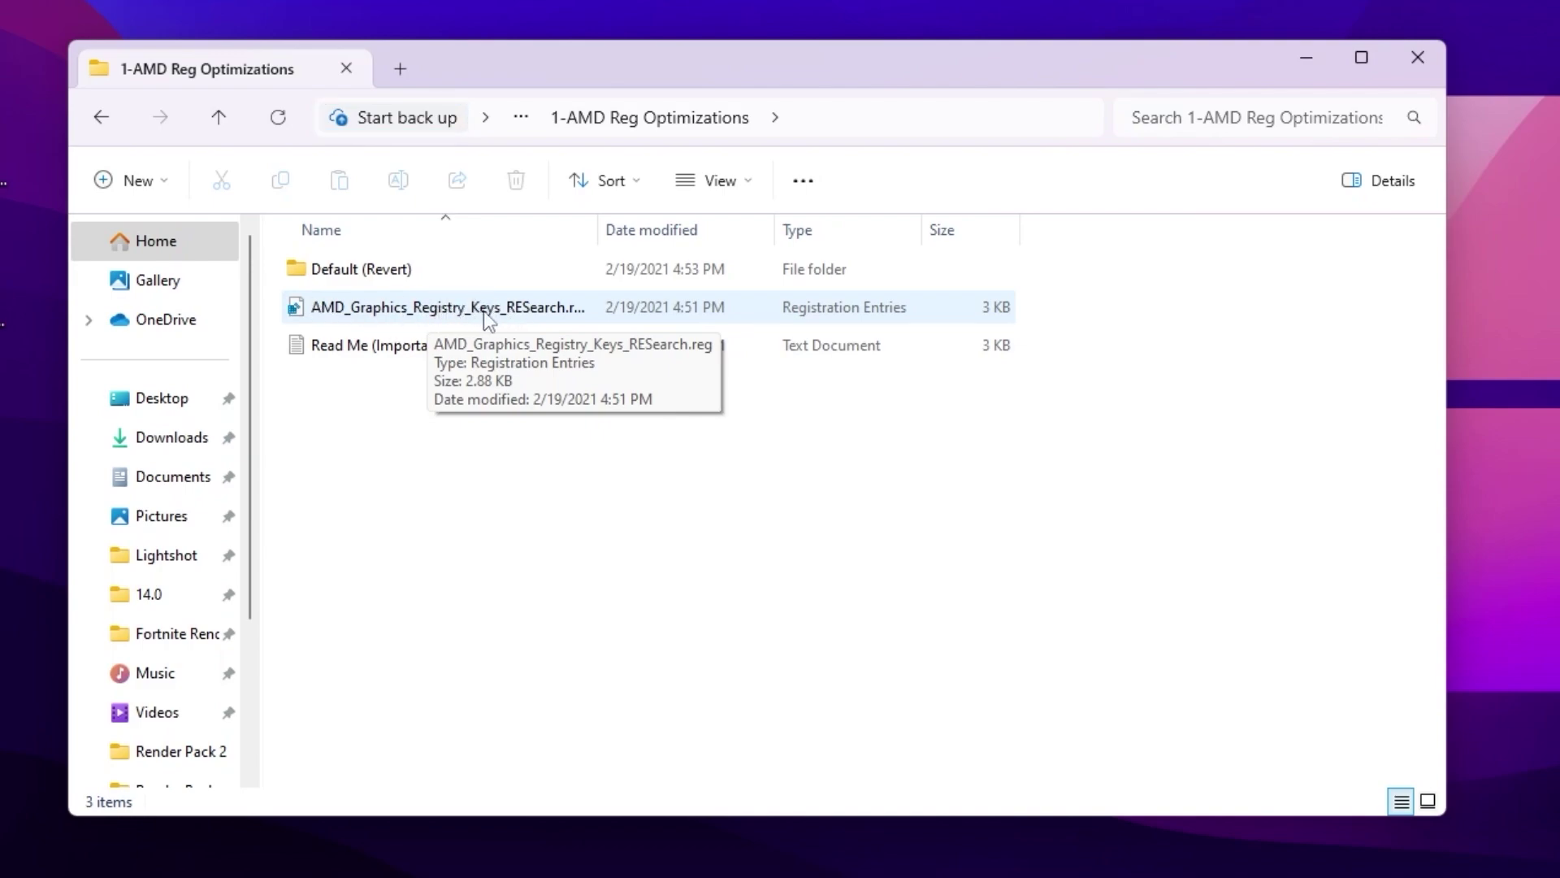
{"action": "double_click", "coordinate": [332, 353]}
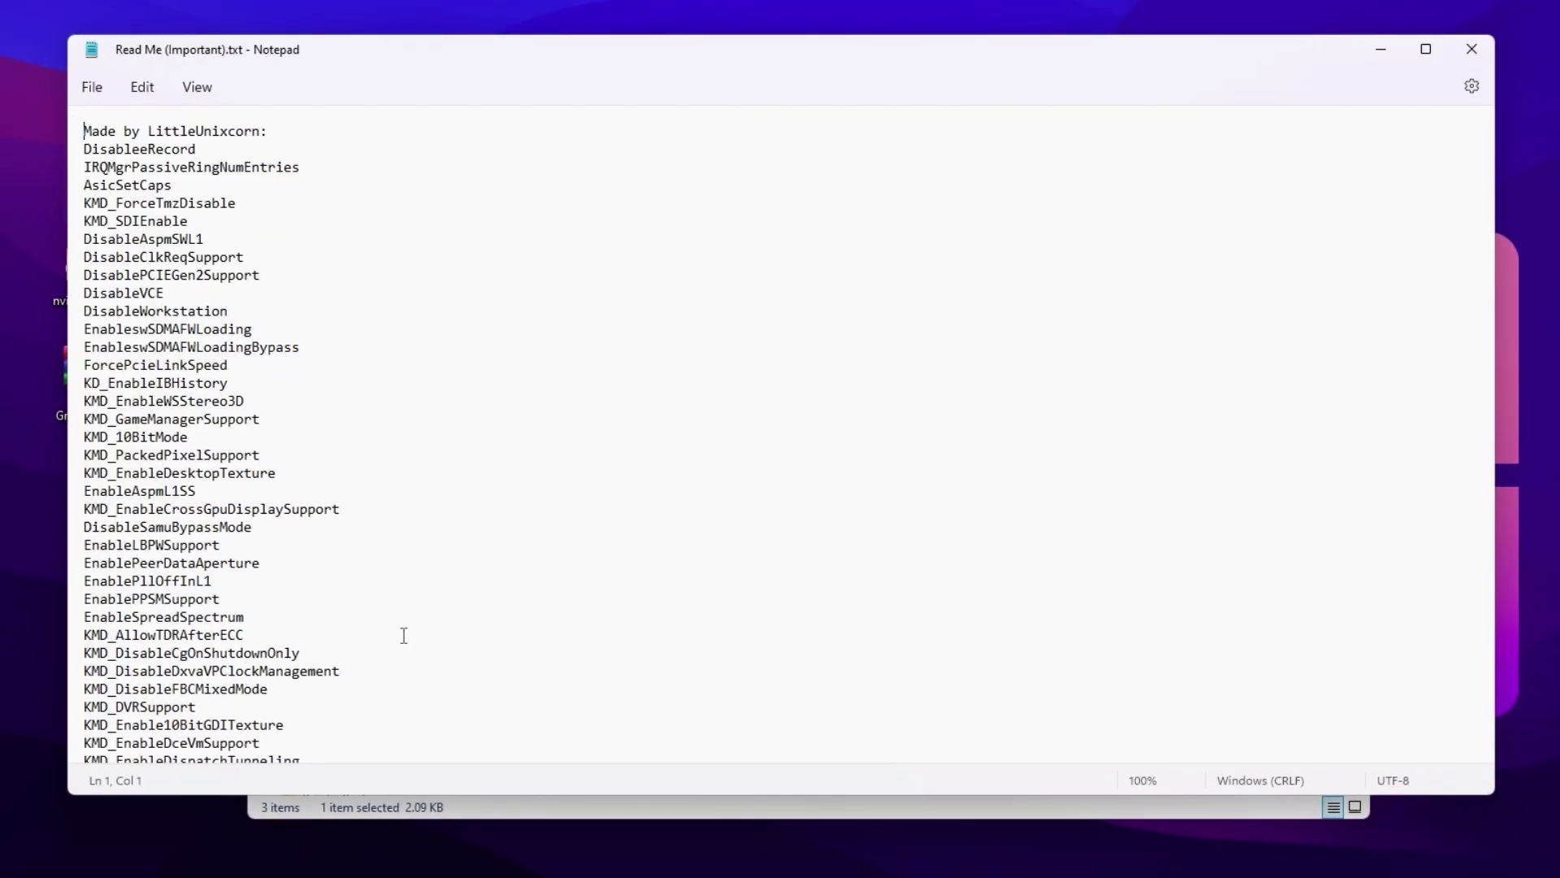
{"action": "left_click", "coordinate": [1471, 51]}
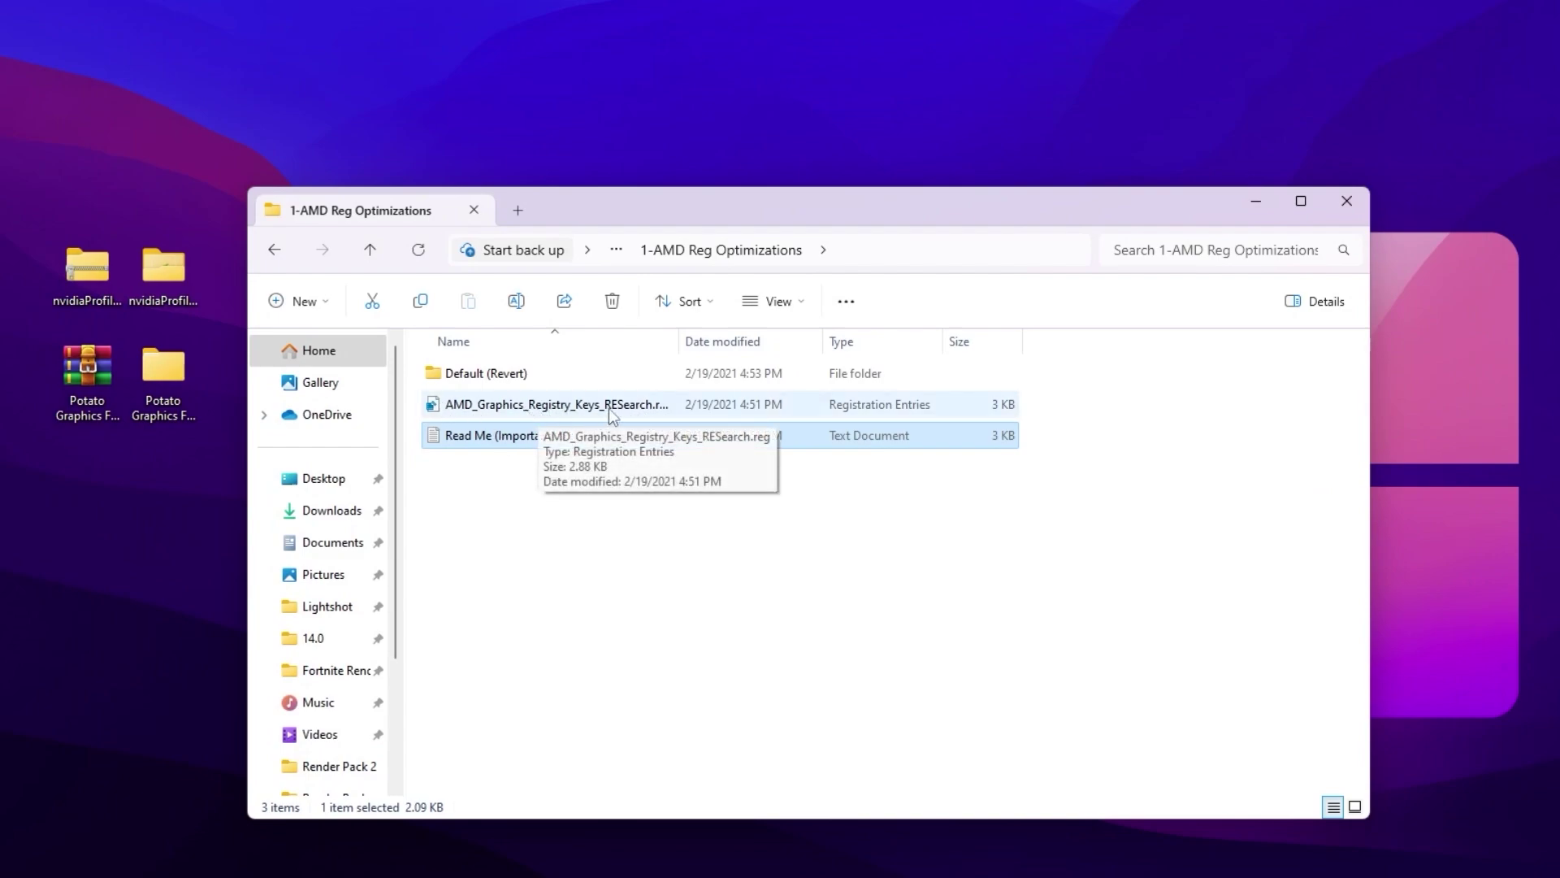
{"action": "key", "text": "alt+Left"}
{"action": "double_click", "coordinate": [469, 406]}
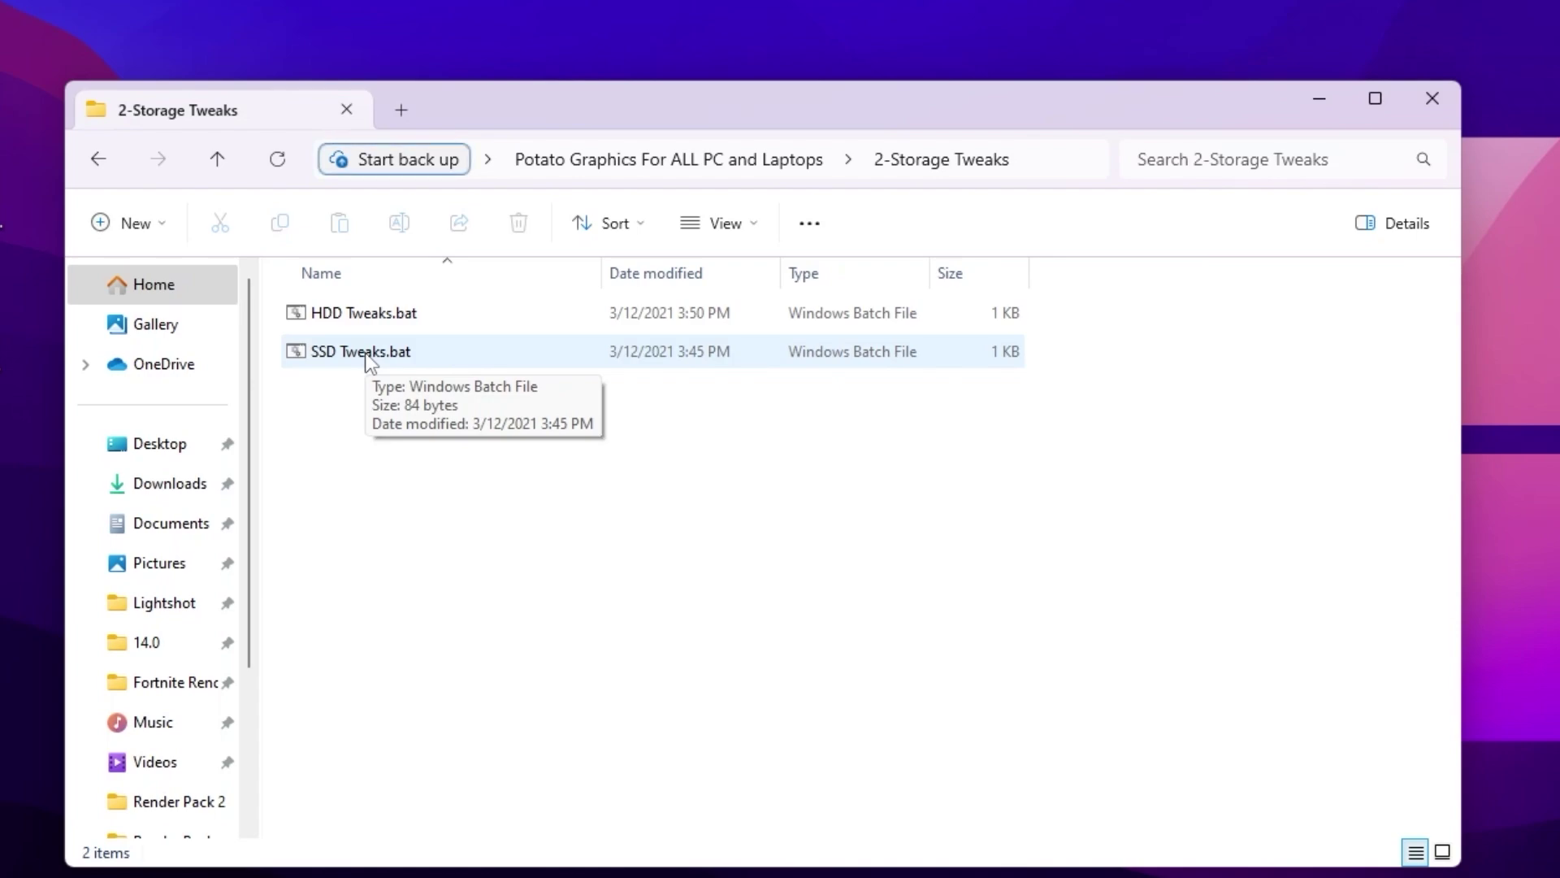
Step: Select SSD Tweaks.bat, then check Delete FortniteGame Folder.bat in 3-Delete GameUserSettings
{"action": "left_click", "coordinate": [370, 358]}
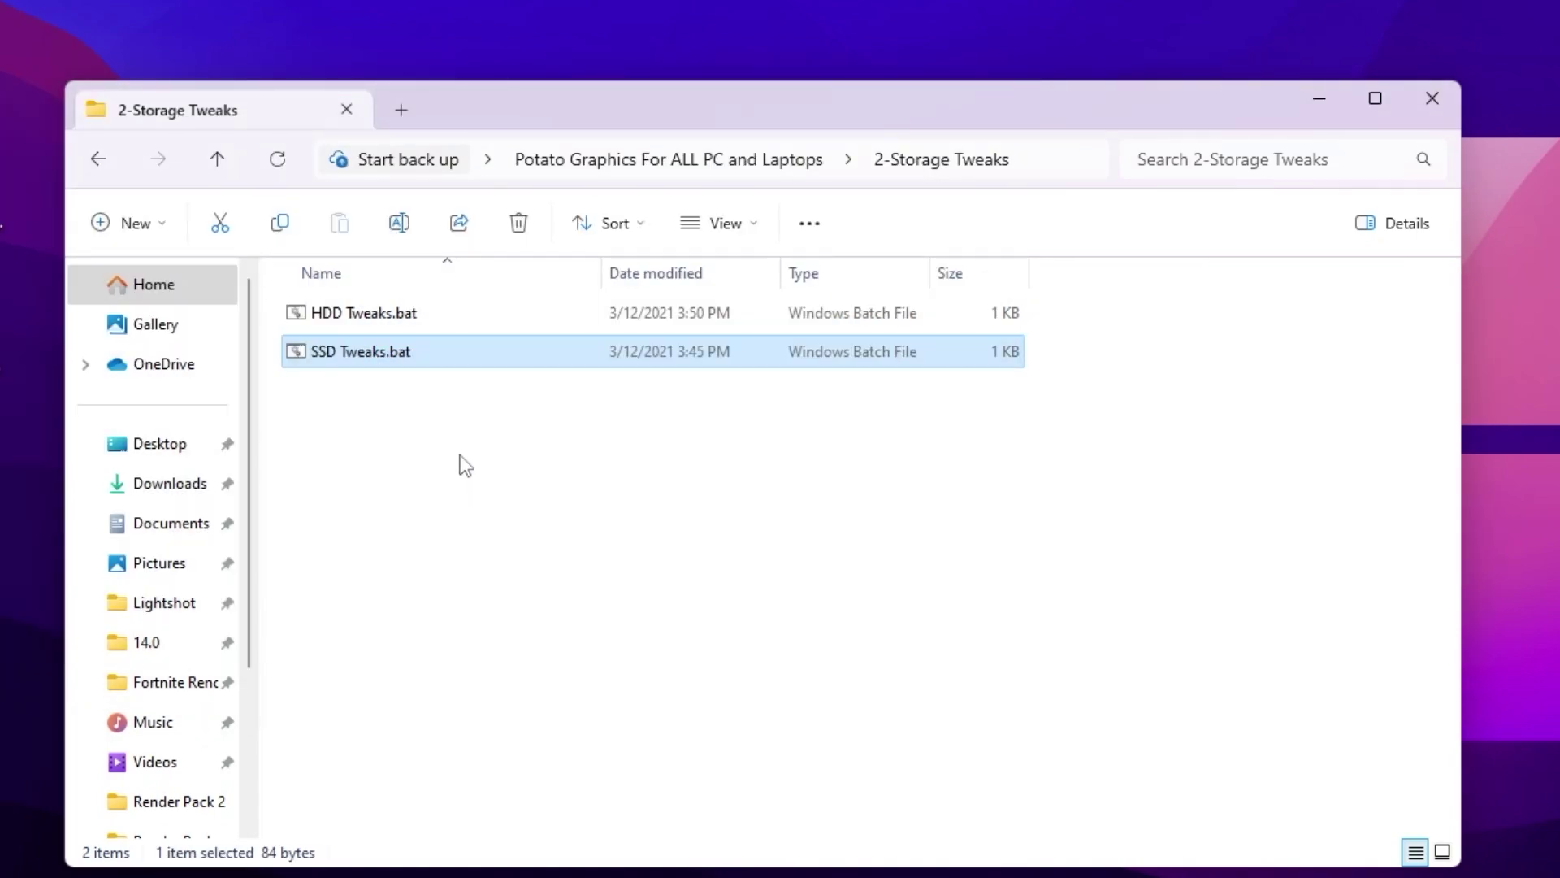
{"action": "key", "text": "BackSpace"}
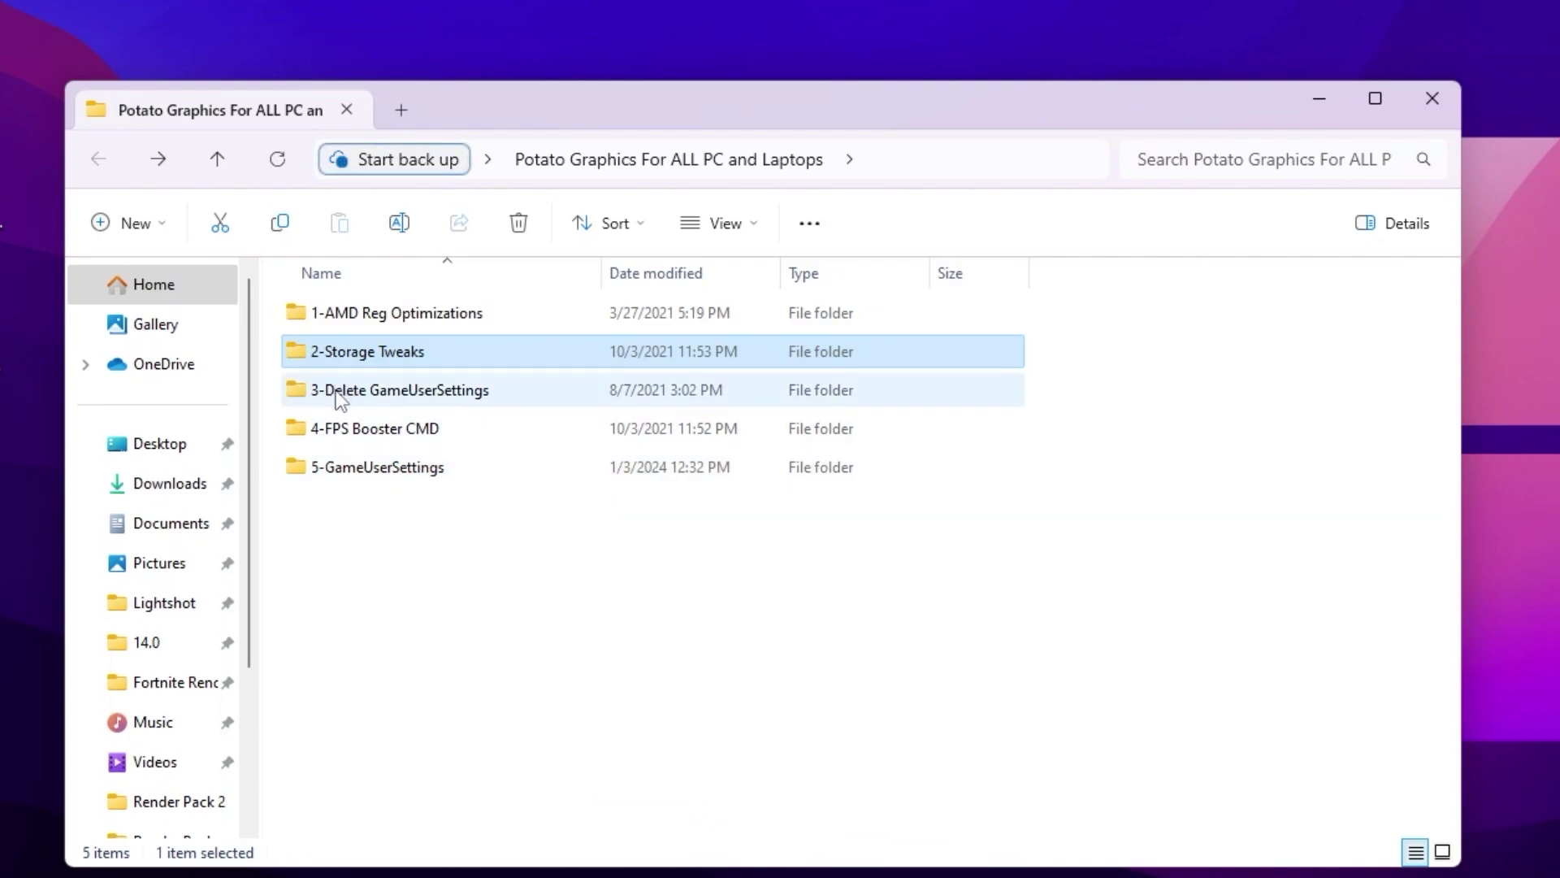
{"action": "double_click", "coordinate": [417, 398]}
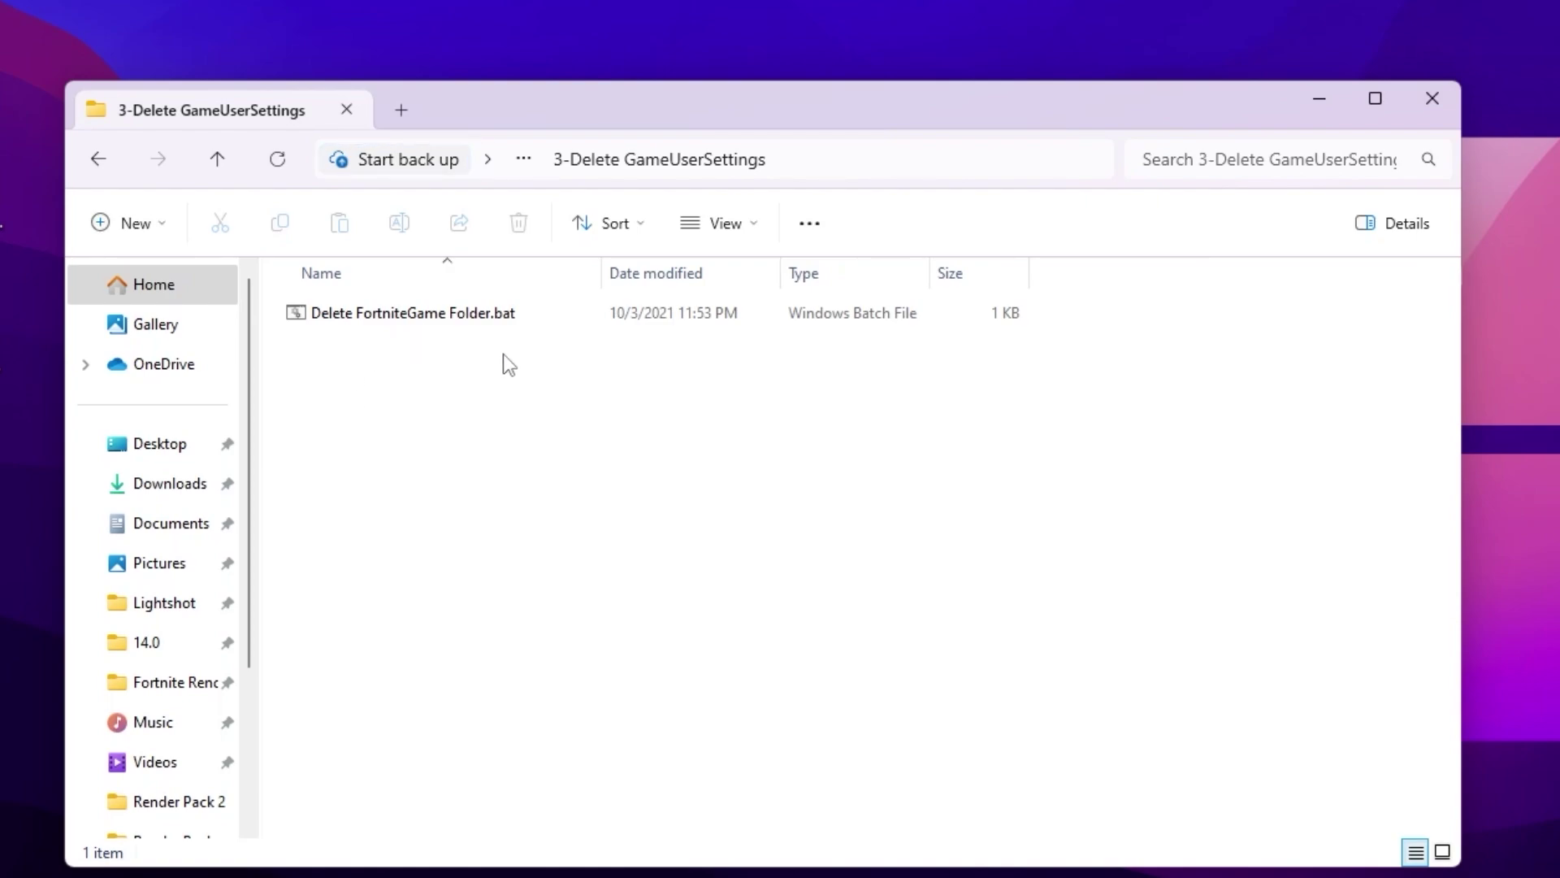
{"action": "left_click", "coordinate": [398, 318]}
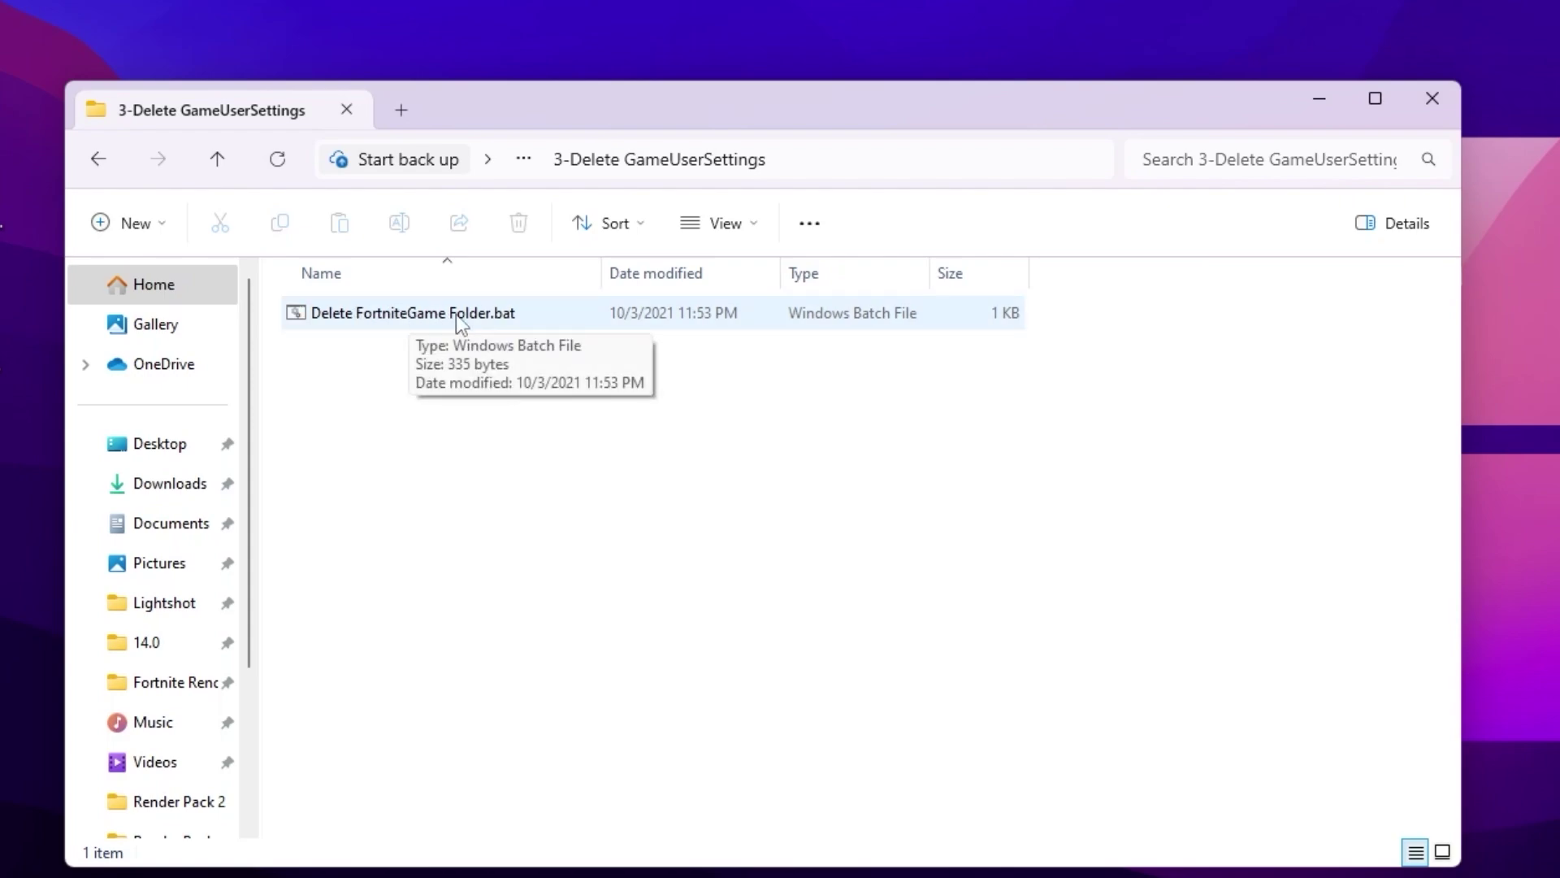
{"action": "key", "text": "alt+Left"}
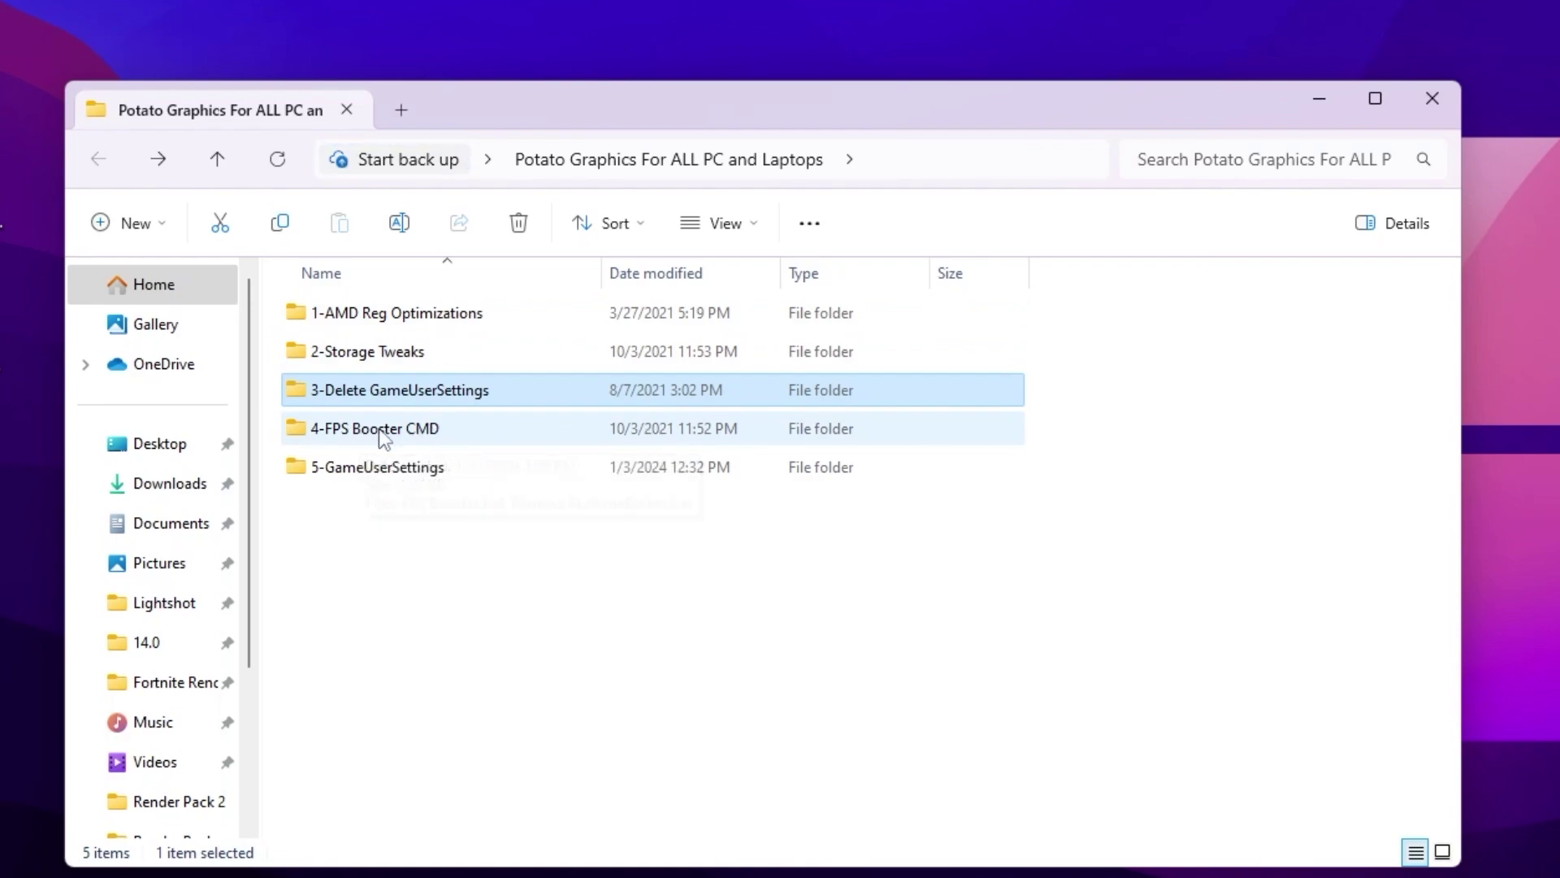
Step: Run FPS Booster.bat from the 4-FPS Booster CMD folder and return to the pack folder
{"action": "double_click", "coordinate": [384, 431]}
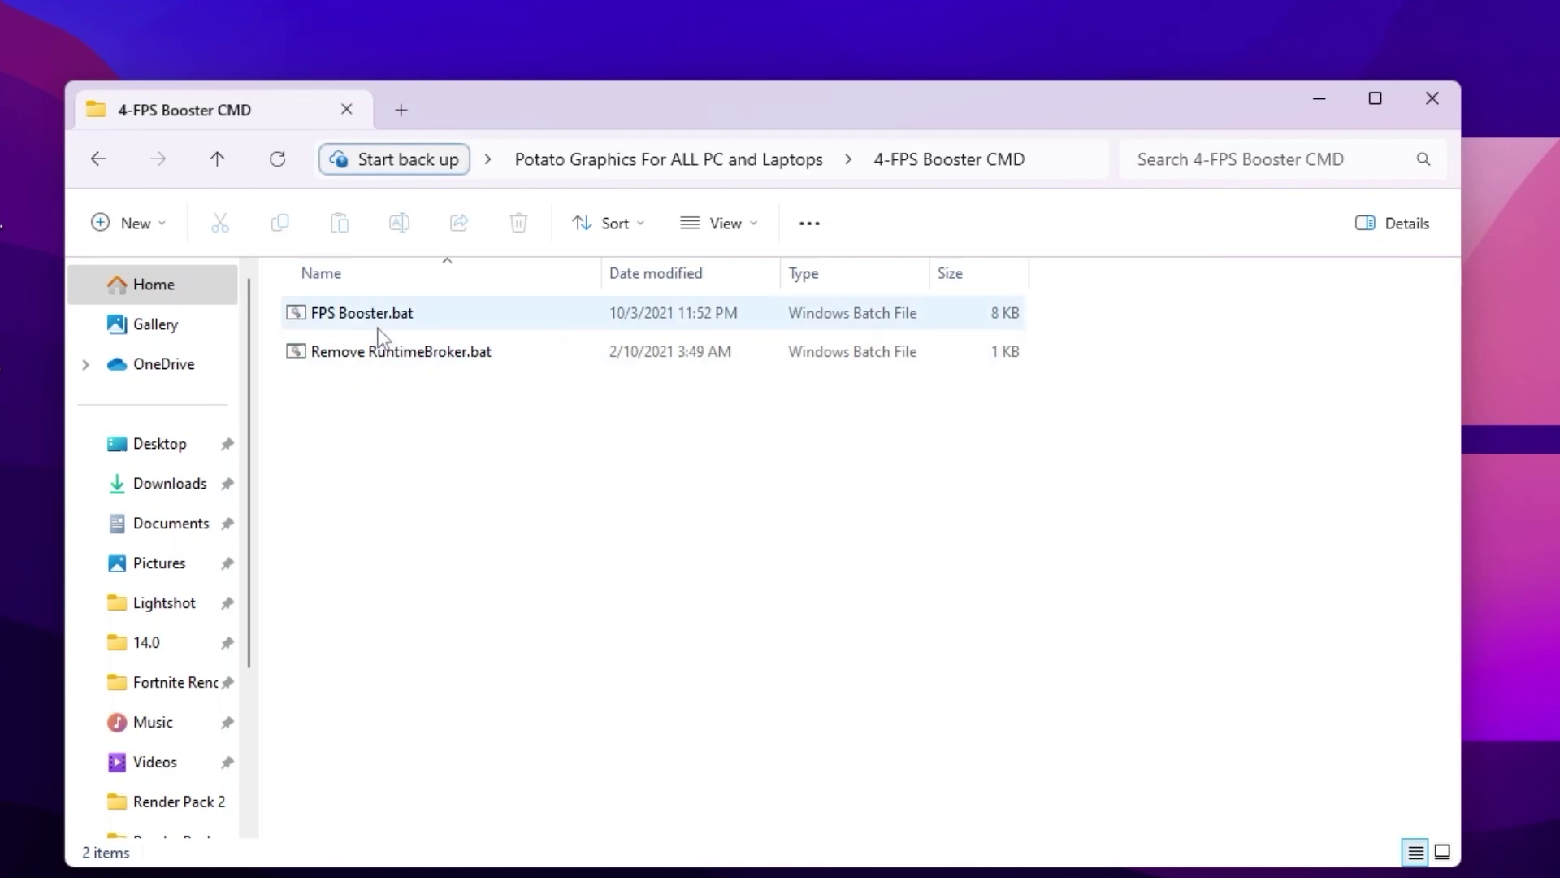
{"action": "double_click", "coordinate": [334, 306]}
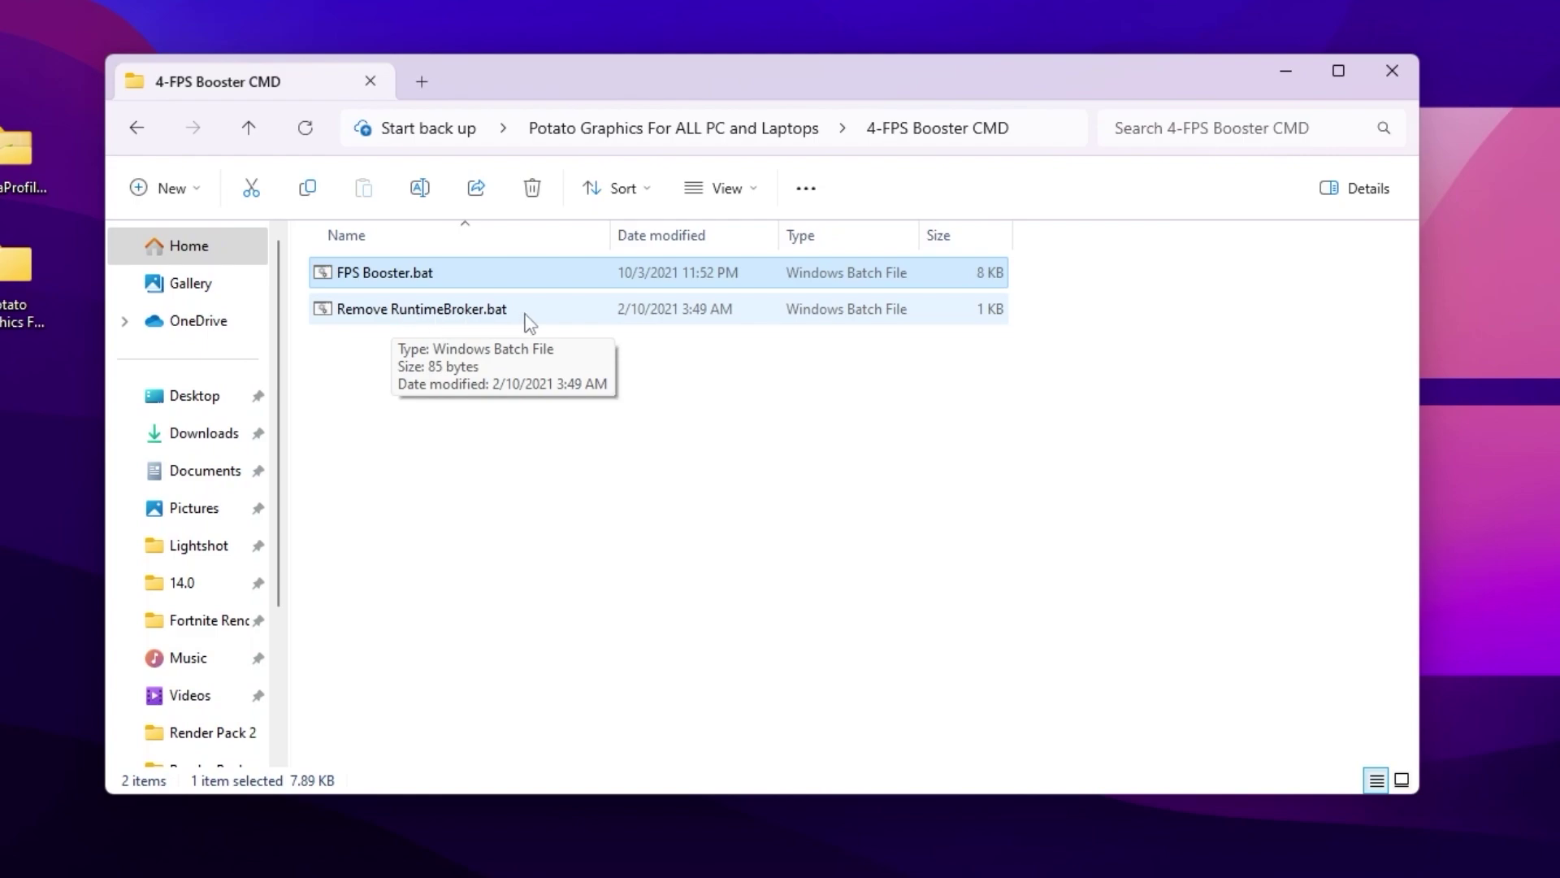
{"action": "left_click", "coordinate": [419, 316]}
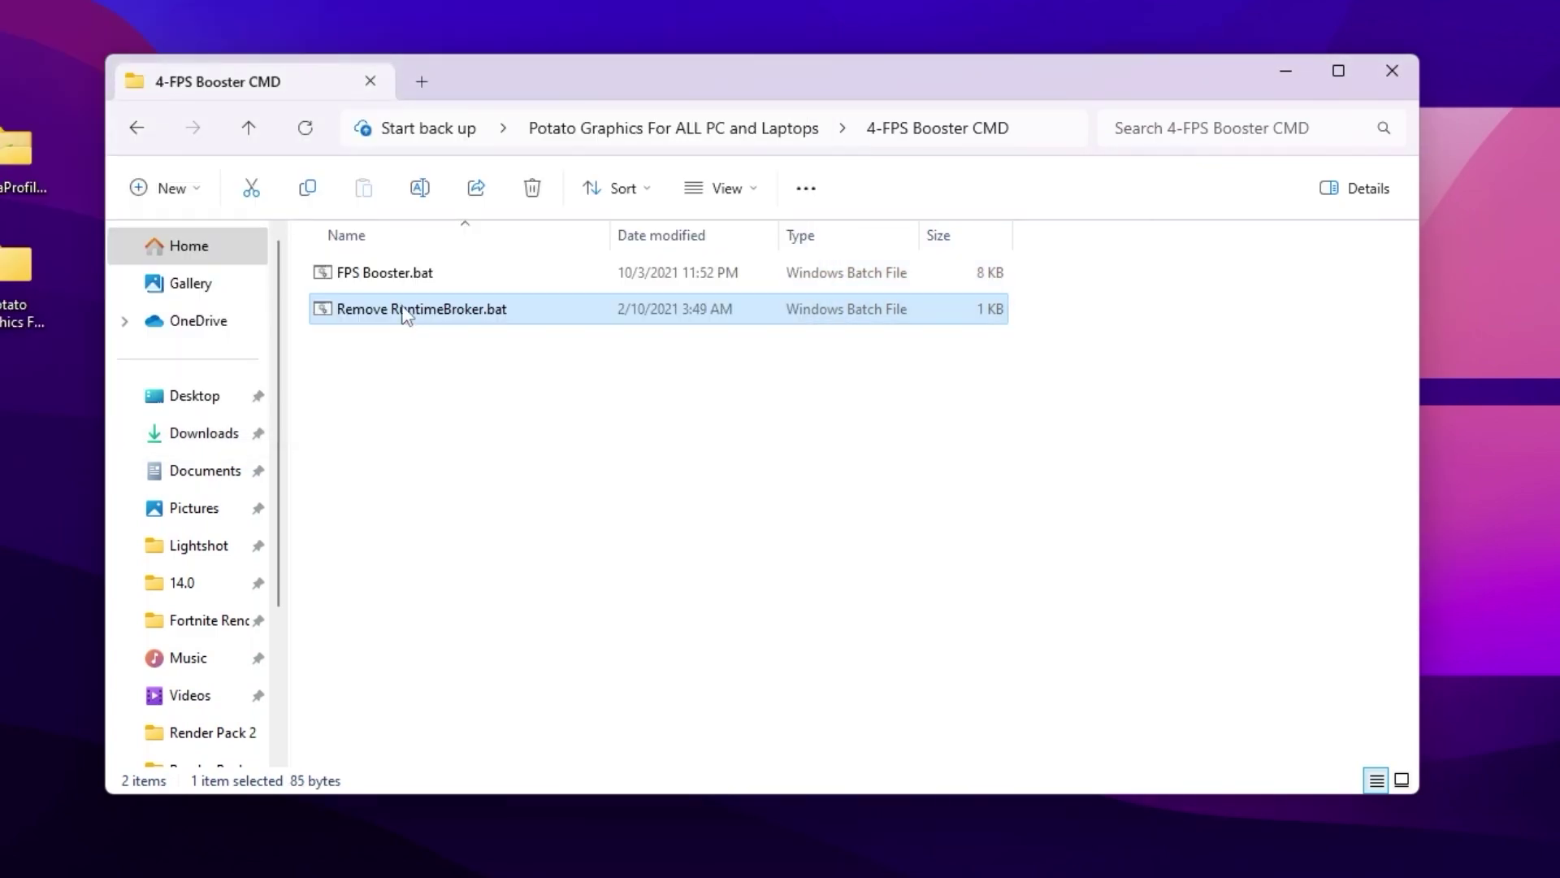
{"action": "key", "text": "alt+Left"}
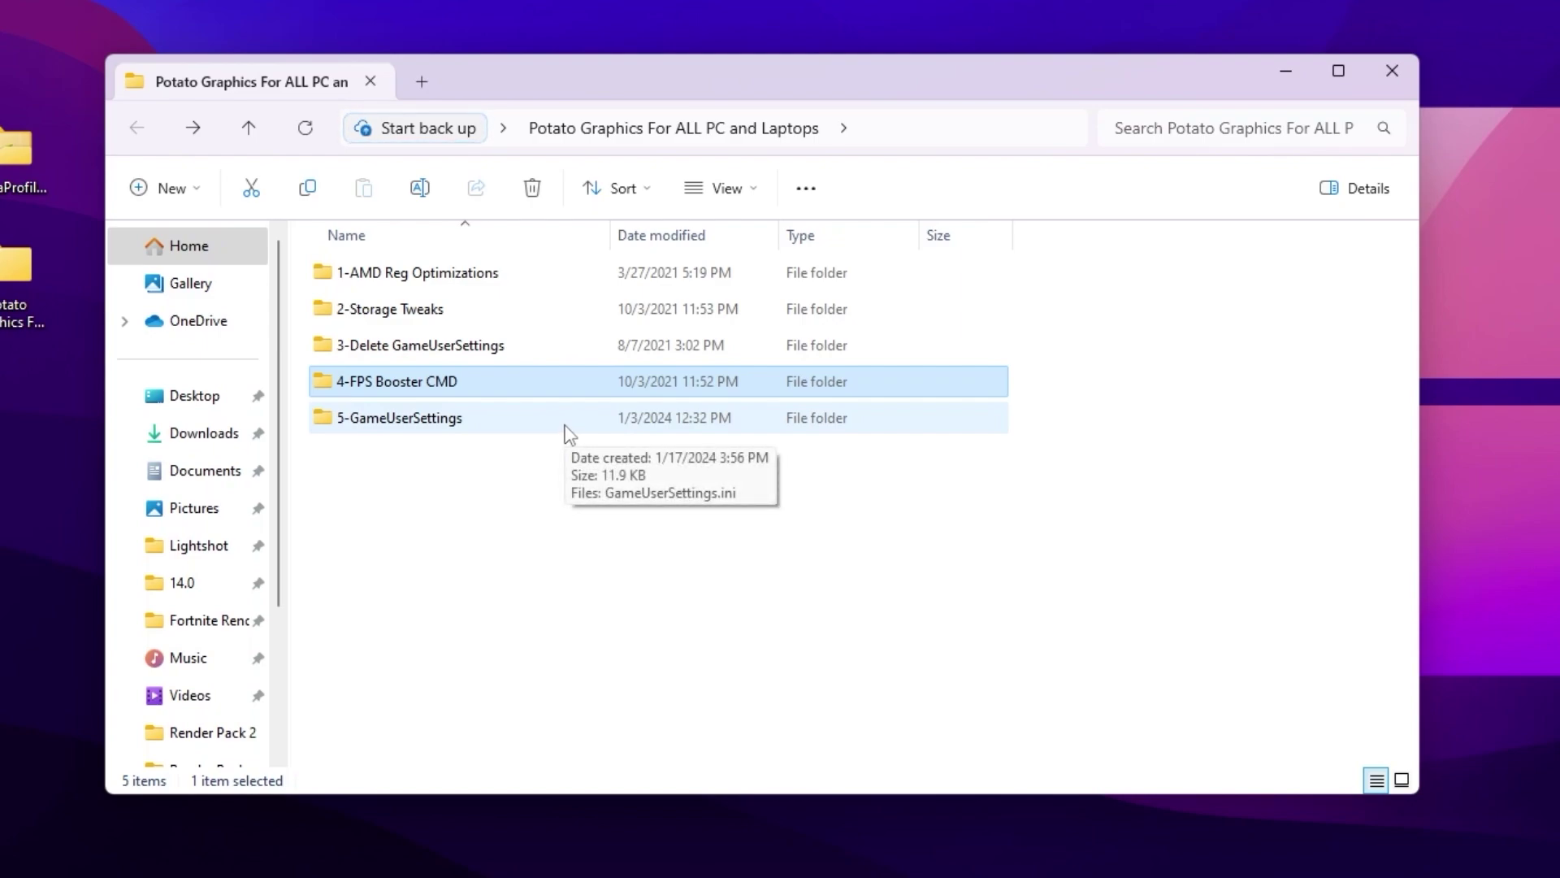
Step: Copy GameUserSettings.ini from 5-GameUserSettings and close File Explorer
{"action": "double_click", "coordinate": [446, 425]}
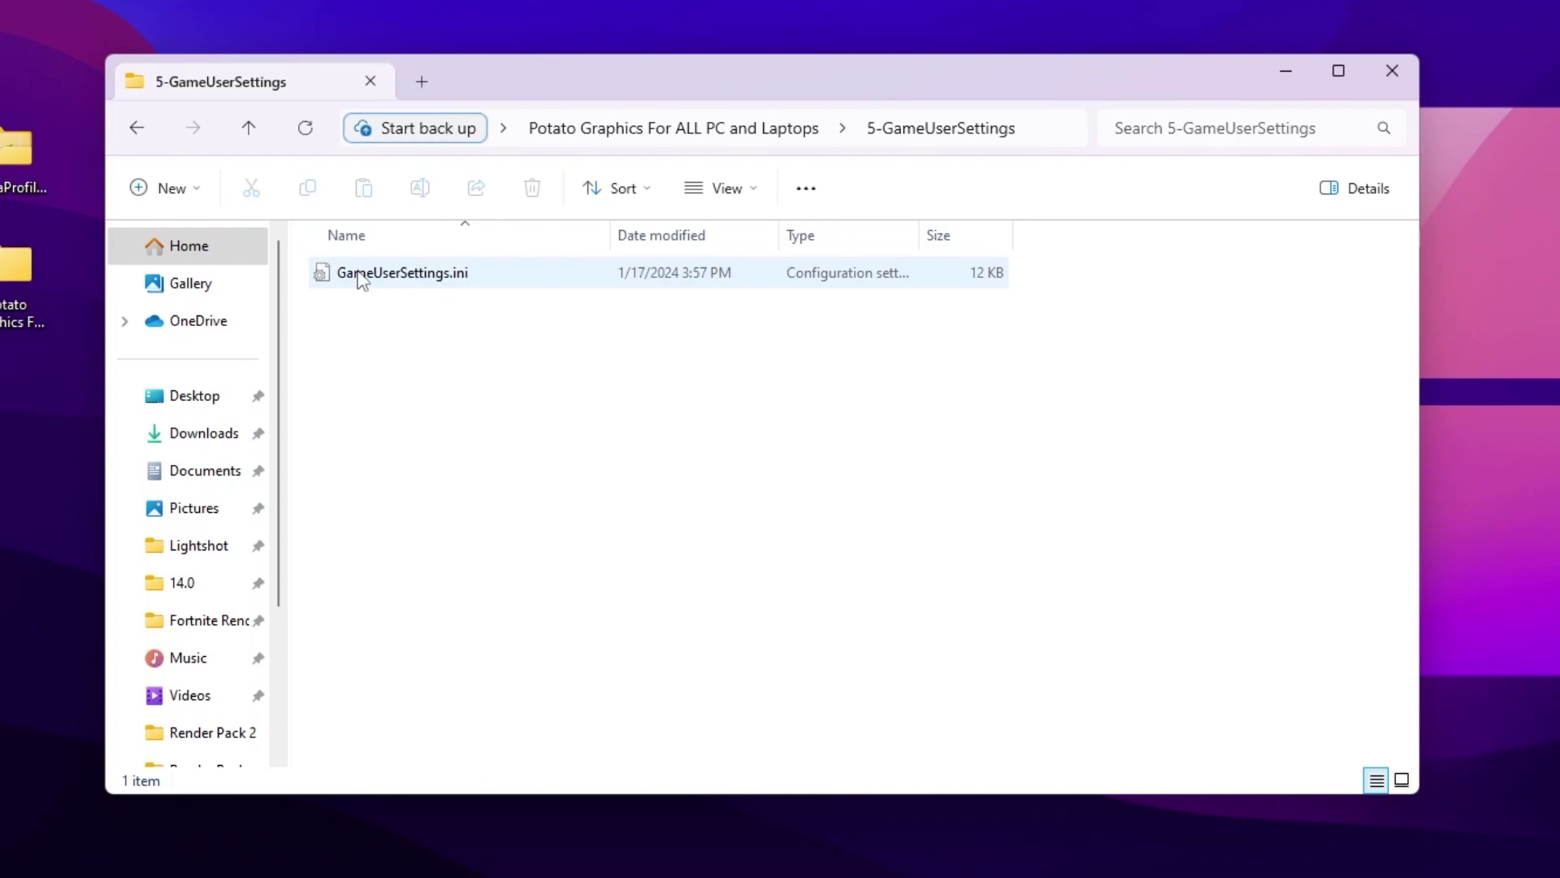
{"action": "left_click_drag", "start_coordinate": [411, 270], "coordinate": [392, 265]}
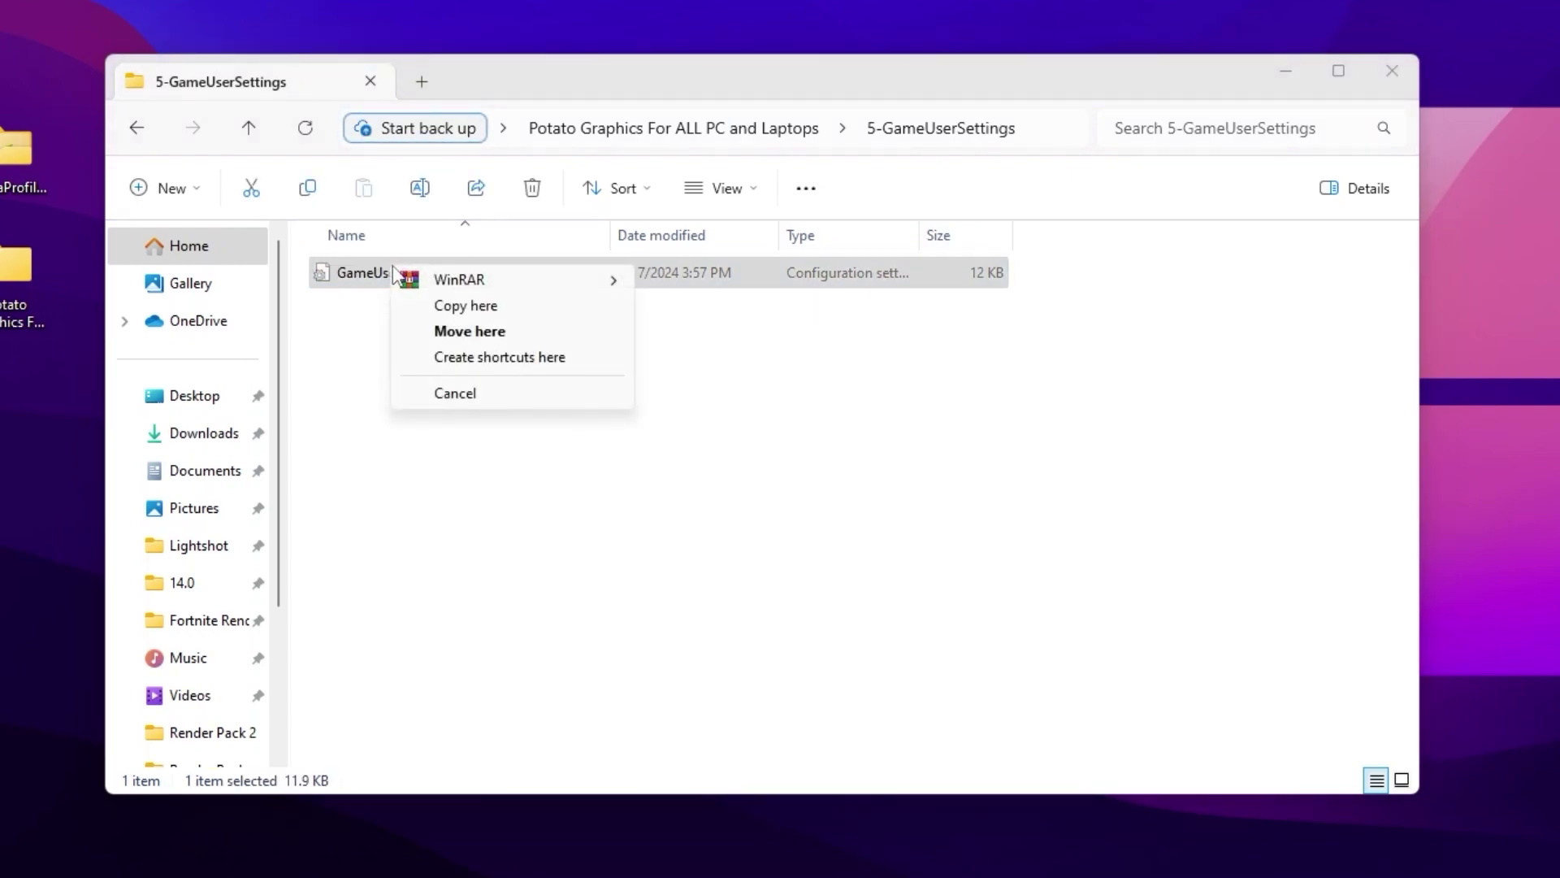
{"action": "left_click", "coordinate": [342, 276]}
{"action": "right_click", "coordinate": [342, 277]}
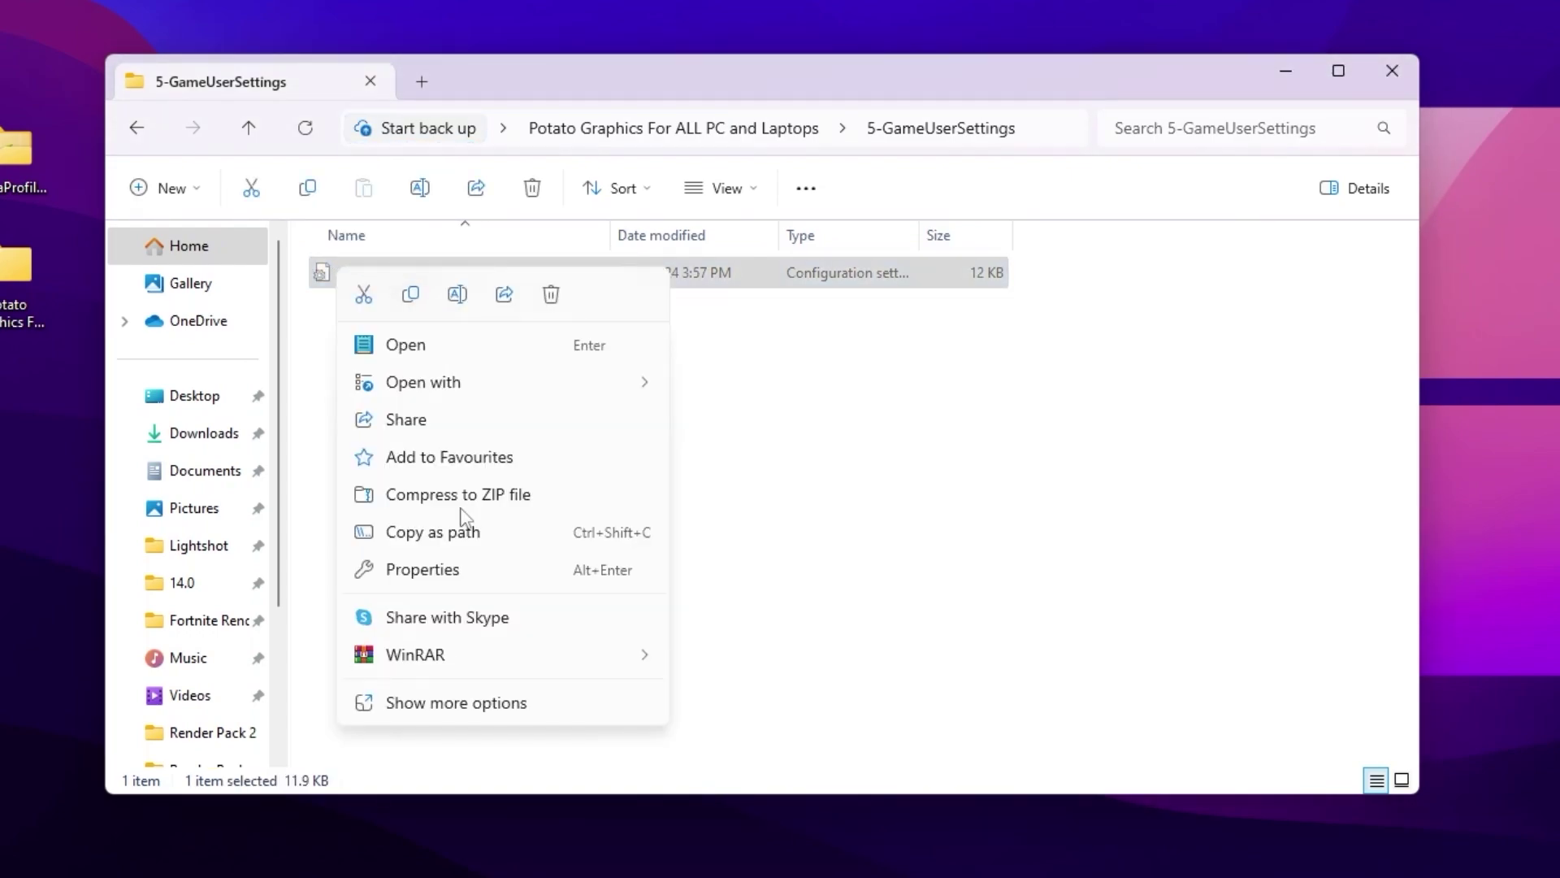
{"action": "left_click", "coordinate": [450, 711]}
{"action": "left_click", "coordinate": [395, 696]}
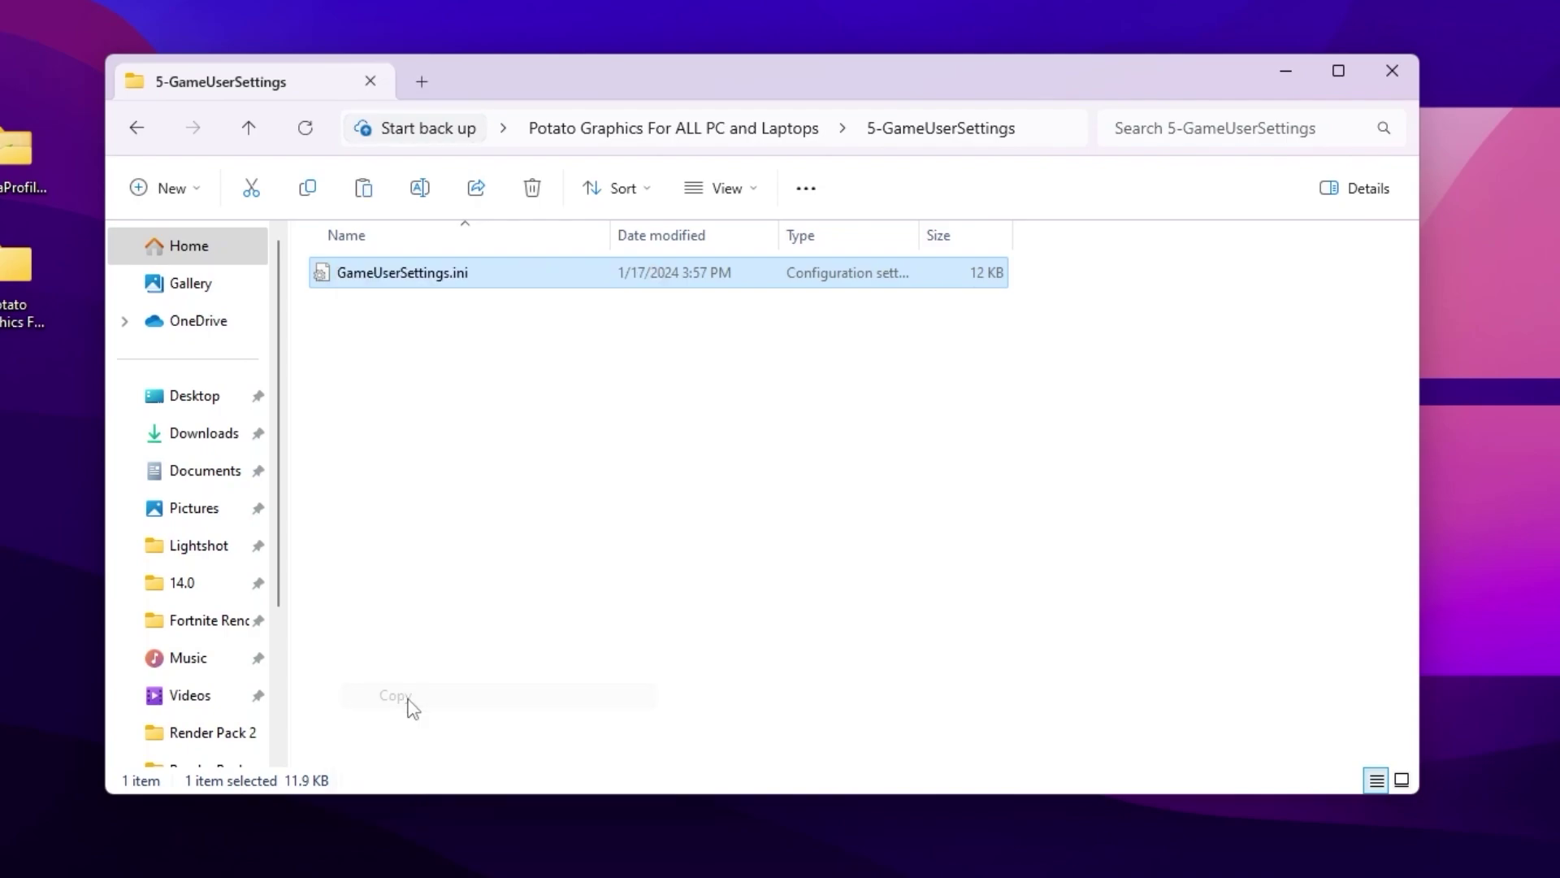
{"action": "left_click", "coordinate": [1390, 72]}
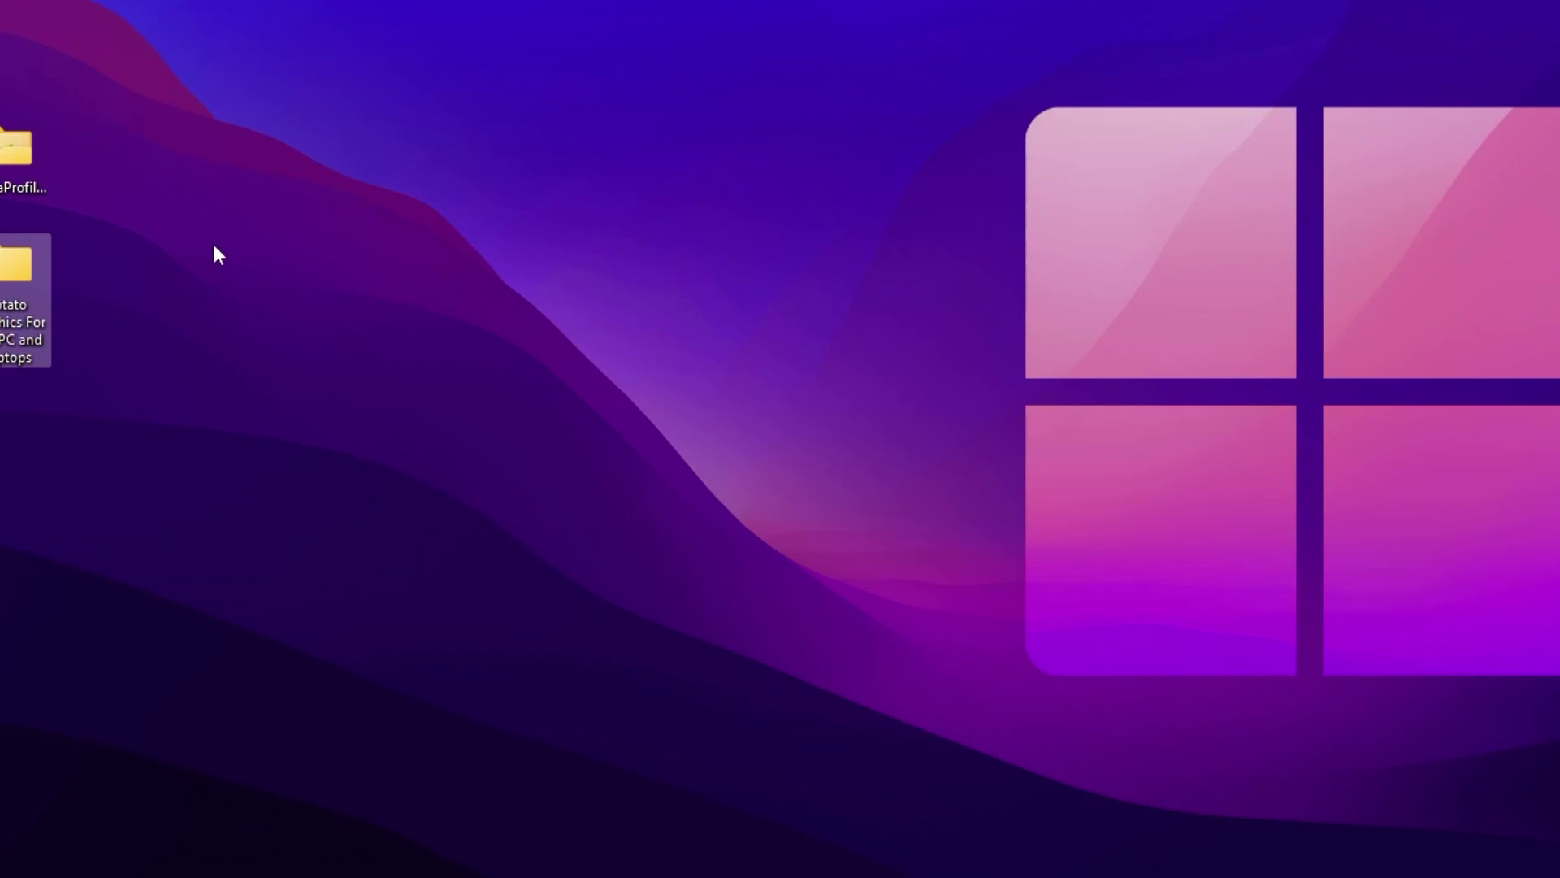
Step: Go to %localappdata%\FortniteGame\Saved\Config\WindowsClient via the Run prompt
{"action": "key", "text": "super+r"}
{"action": "left_click_drag", "start_coordinate": [4, 747], "coordinate": [569, 258]}
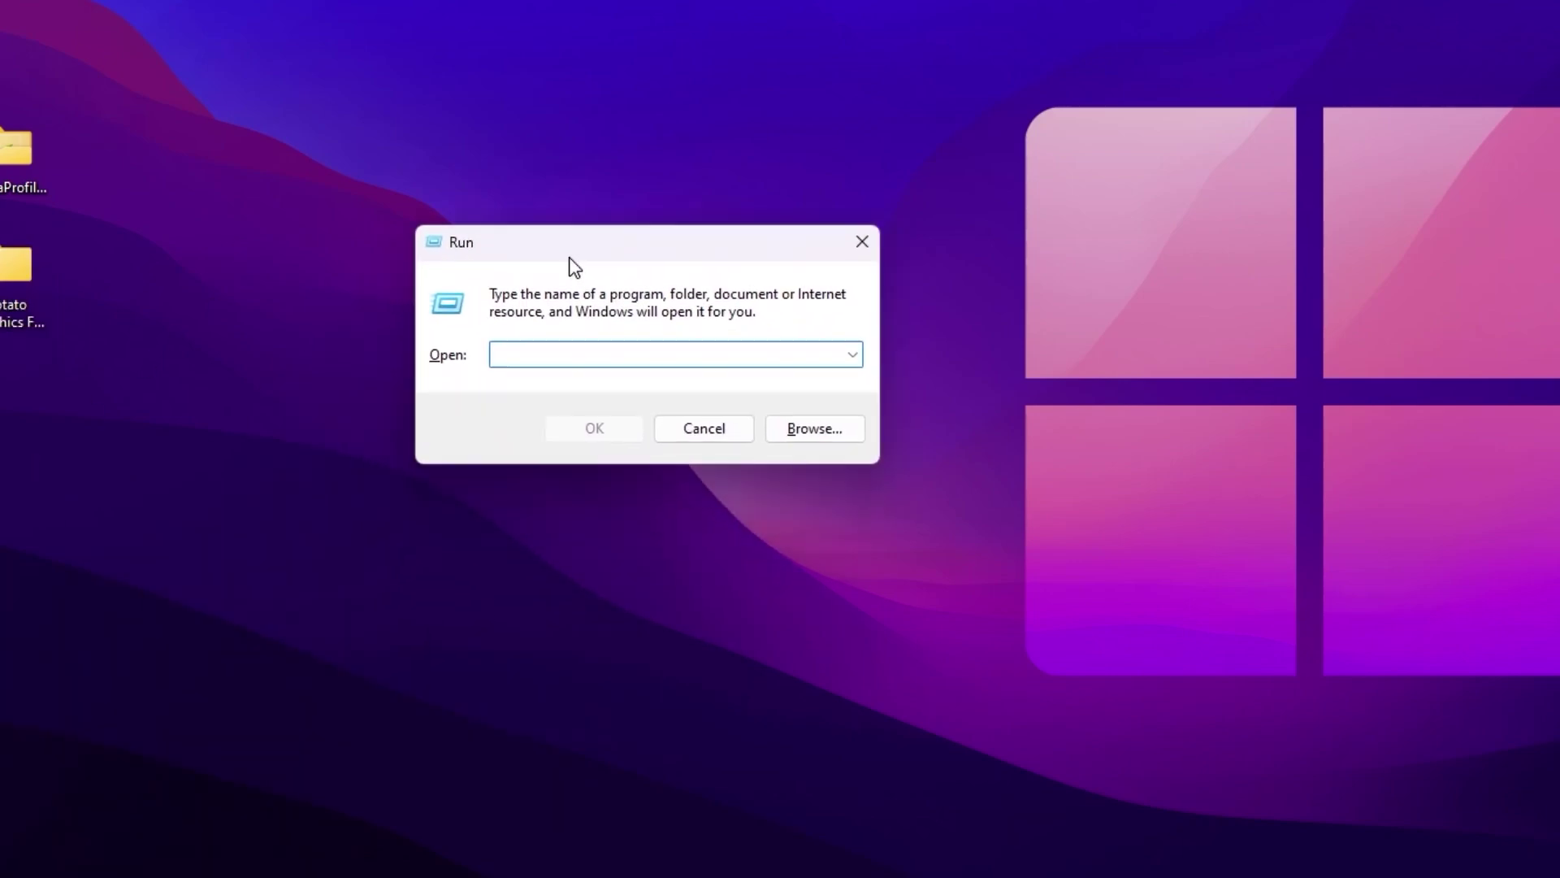
{"action": "type", "text": "%"}
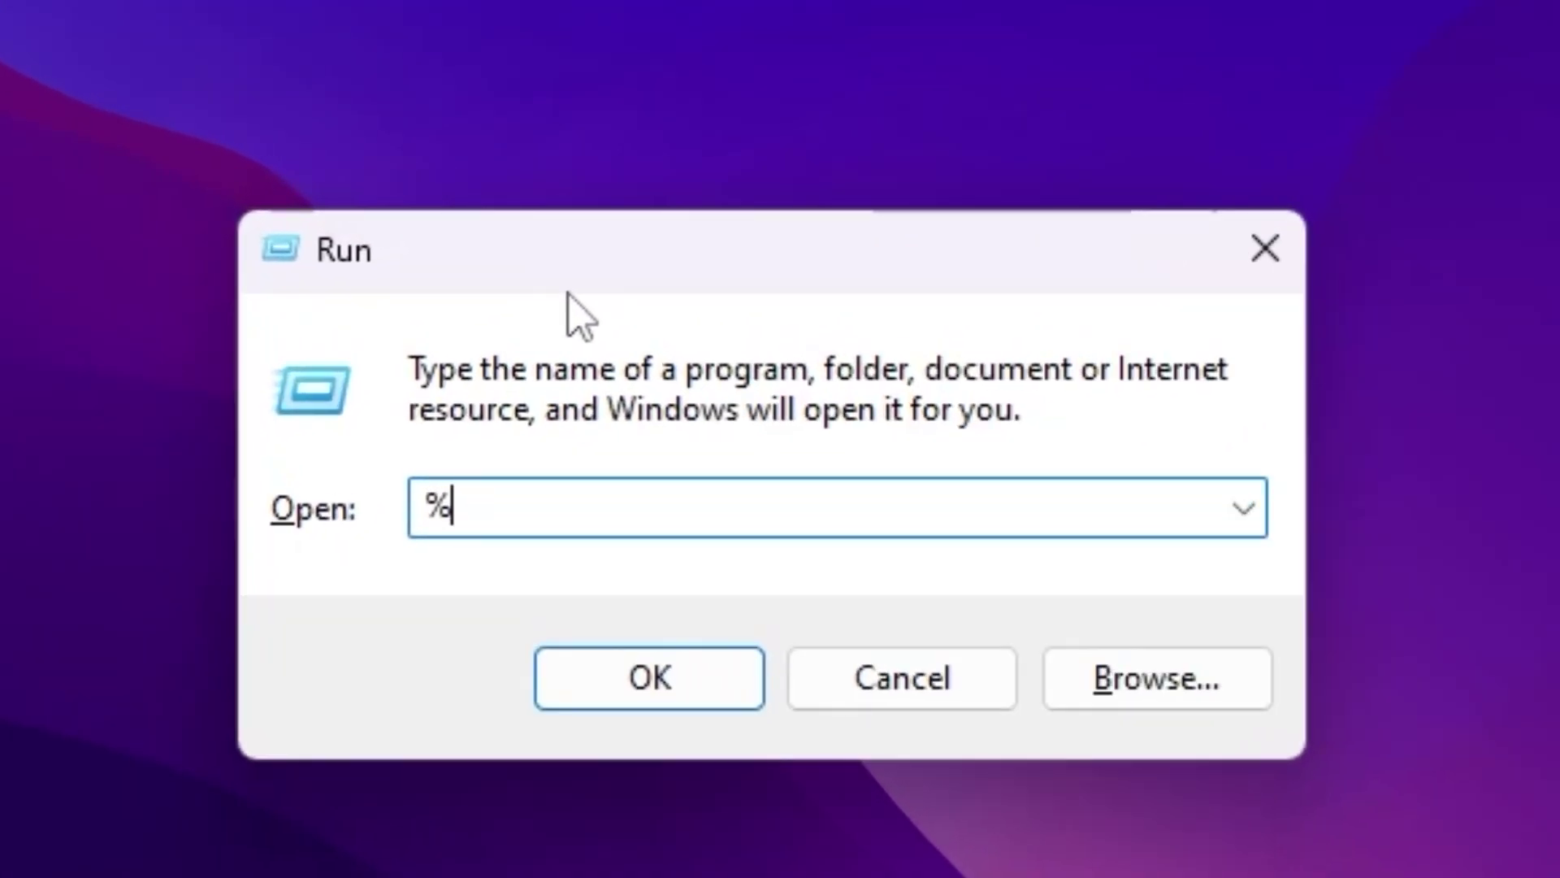
{"action": "type", "text": "localappdata"}
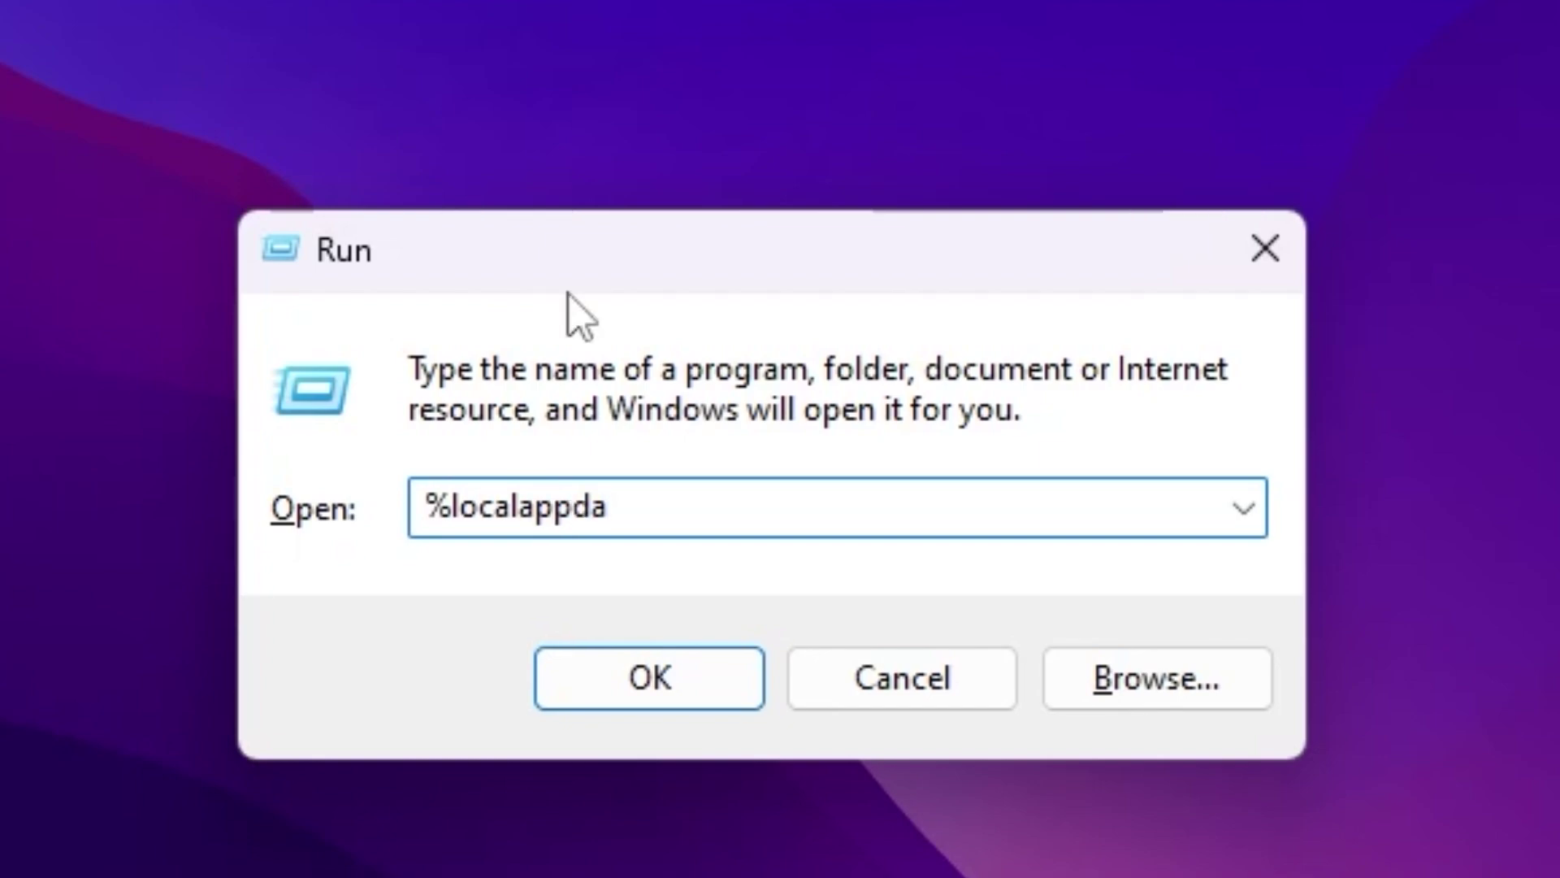
{"action": "type", "text": "%"}
{"action": "key", "text": "Return"}
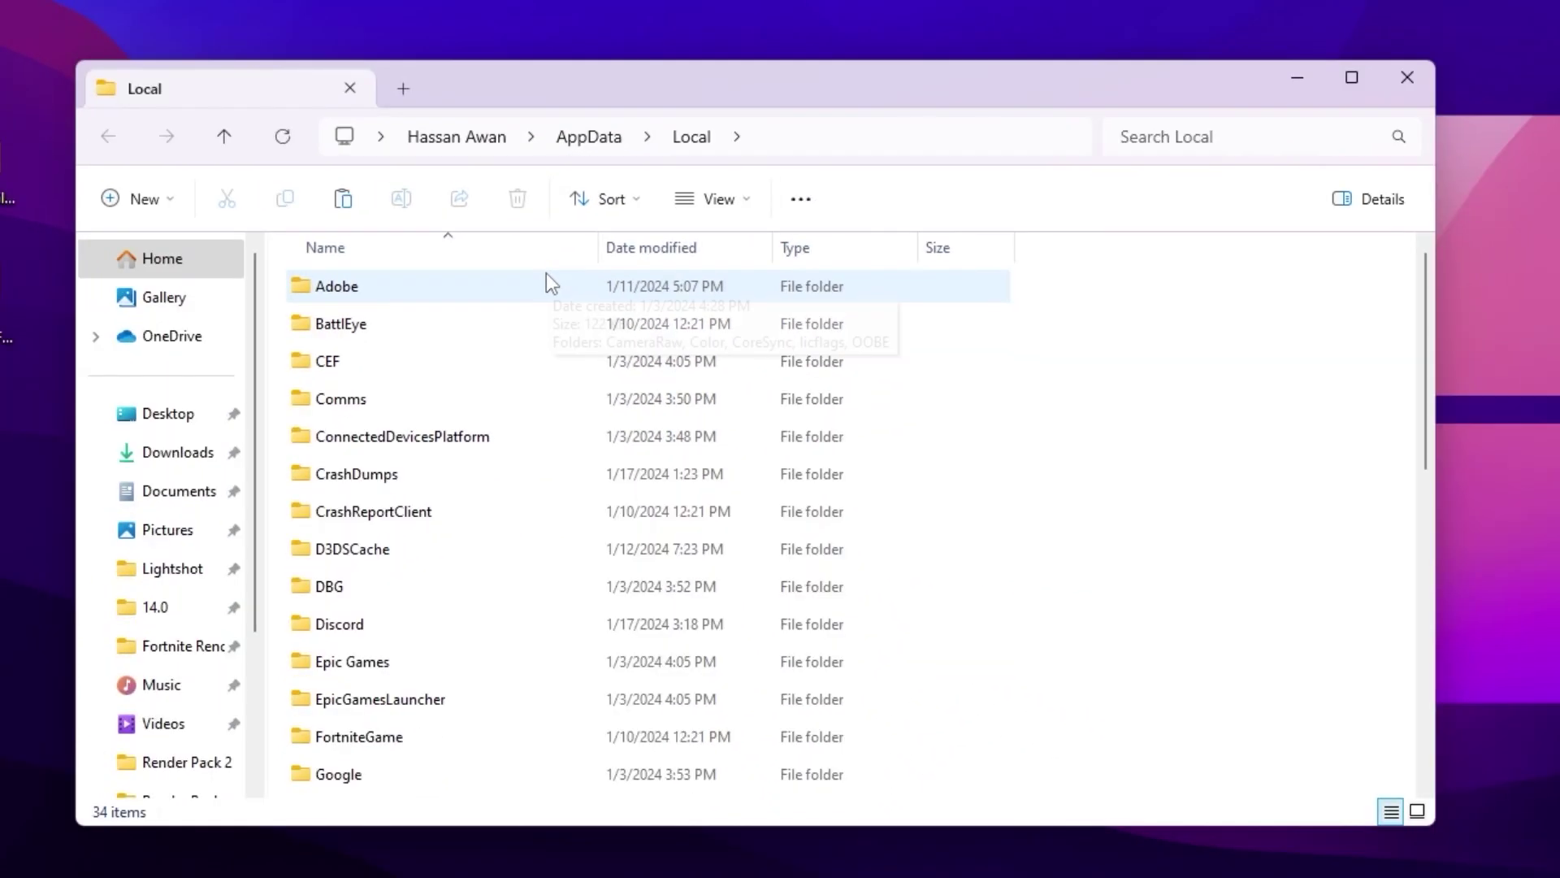
{"action": "scroll", "coordinate": [558, 276], "scroll_direction": "down", "scroll_amount": 2}
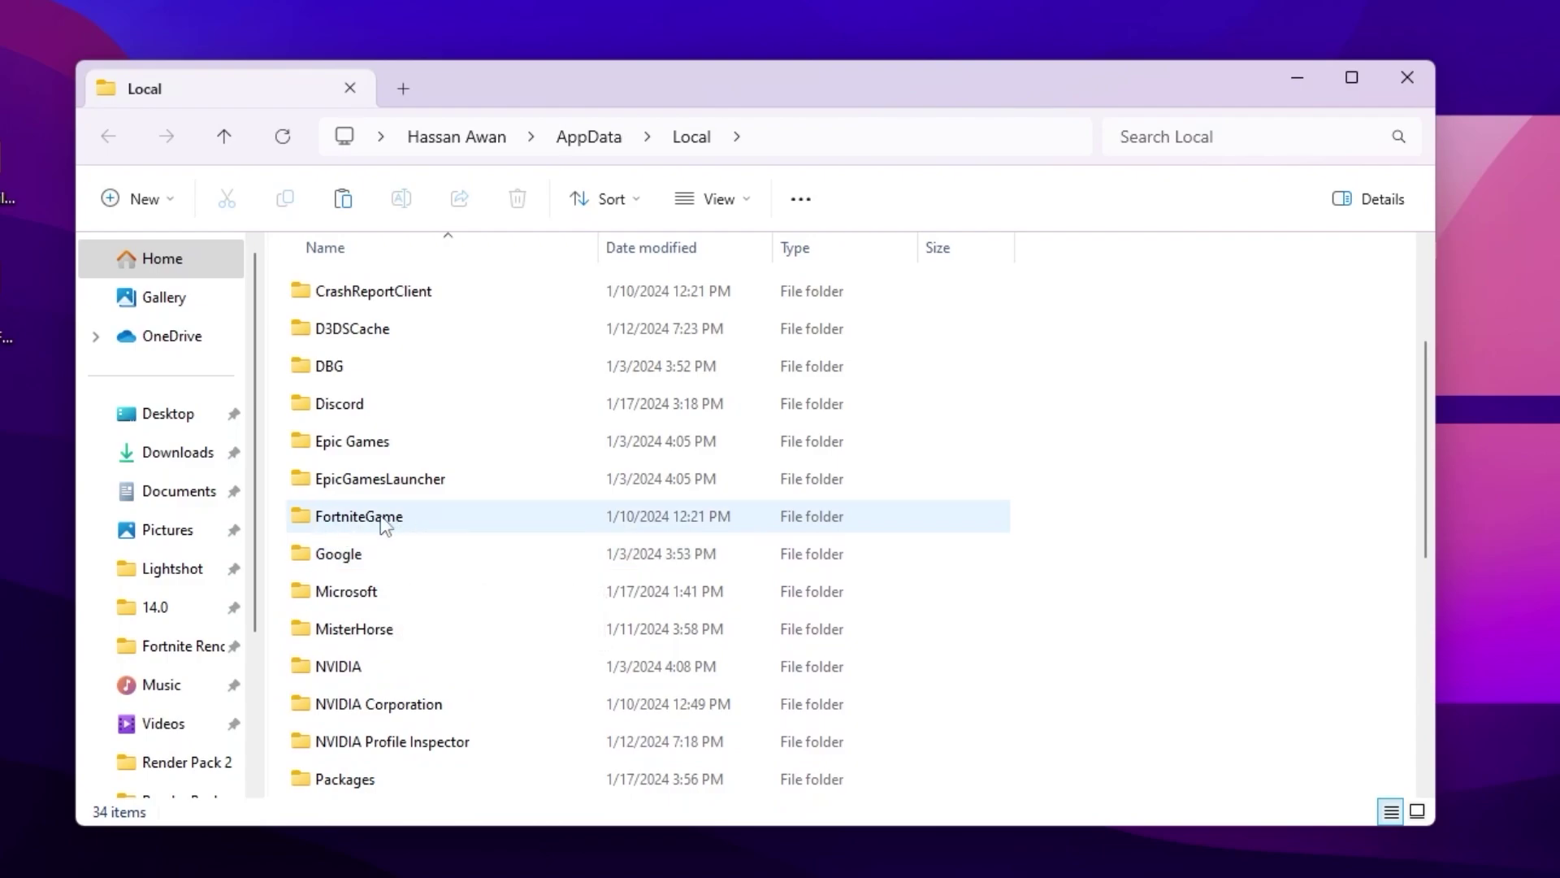
{"action": "double_click", "coordinate": [350, 517]}
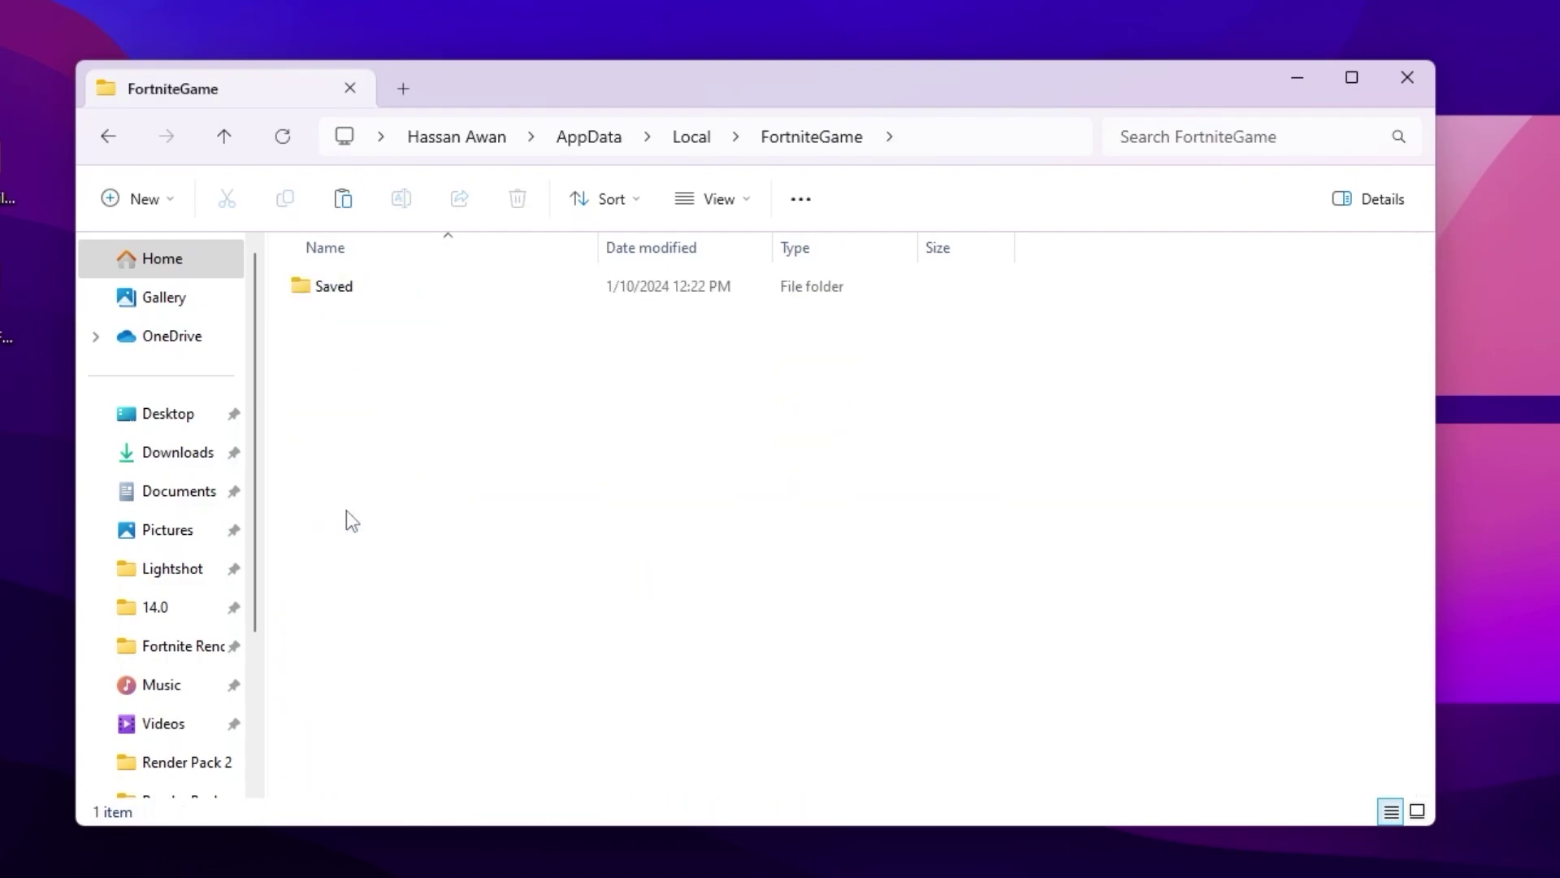
{"action": "double_click", "coordinate": [342, 294]}
{"action": "double_click", "coordinate": [340, 325]}
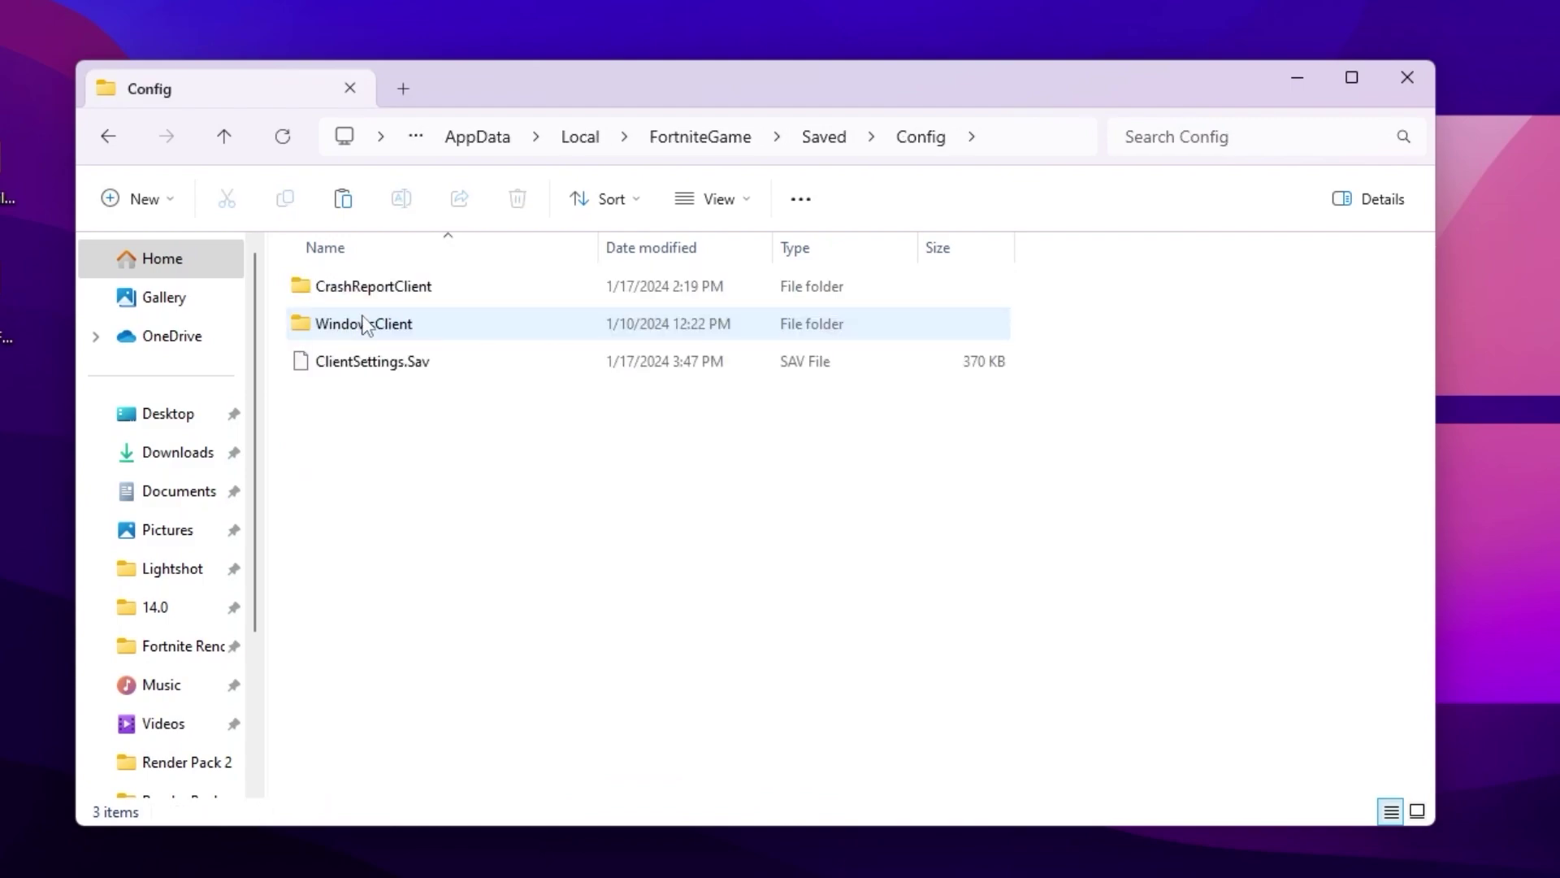
{"action": "double_click", "coordinate": [378, 325]}
Step: Paste GameUserSettings.ini there, replacing the existing file, then reopen File Explorer
{"action": "right_click", "coordinate": [501, 364]}
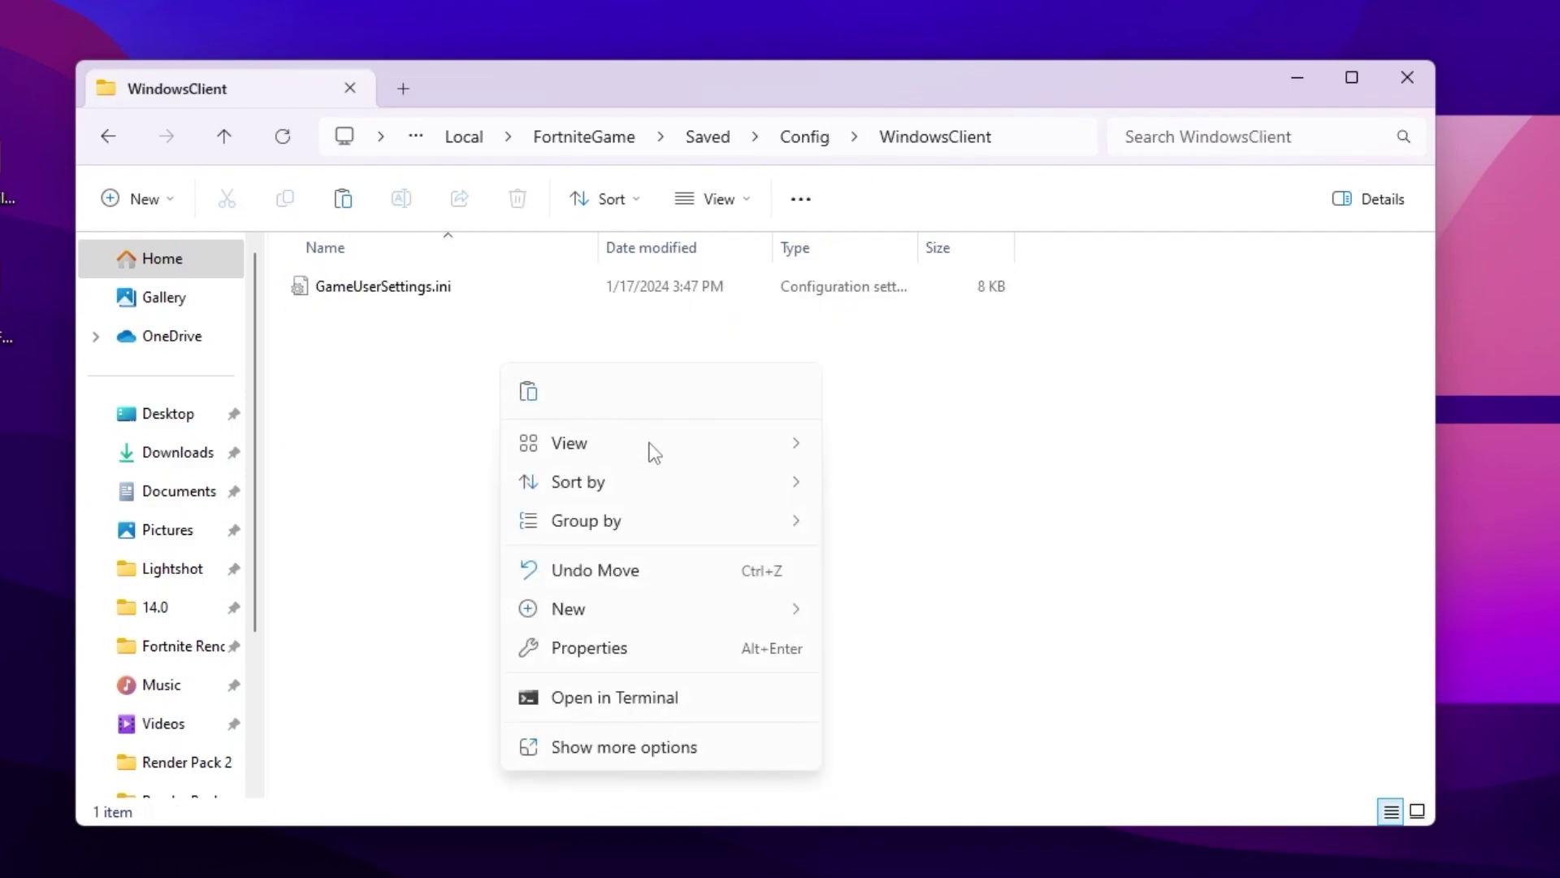
{"action": "left_click", "coordinate": [591, 749]}
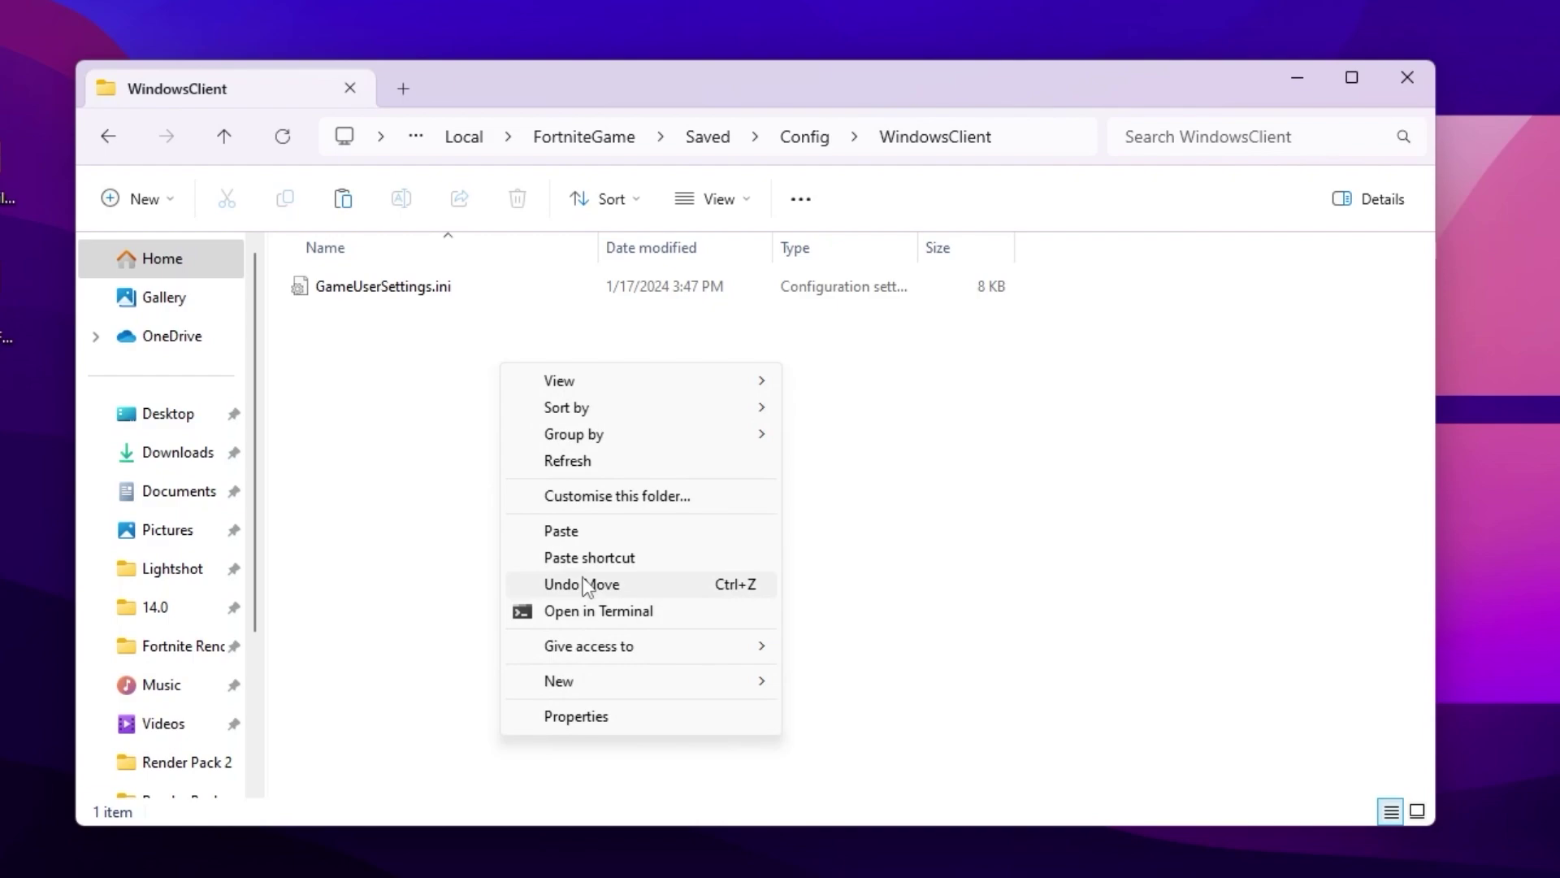
{"action": "left_click", "coordinate": [618, 530]}
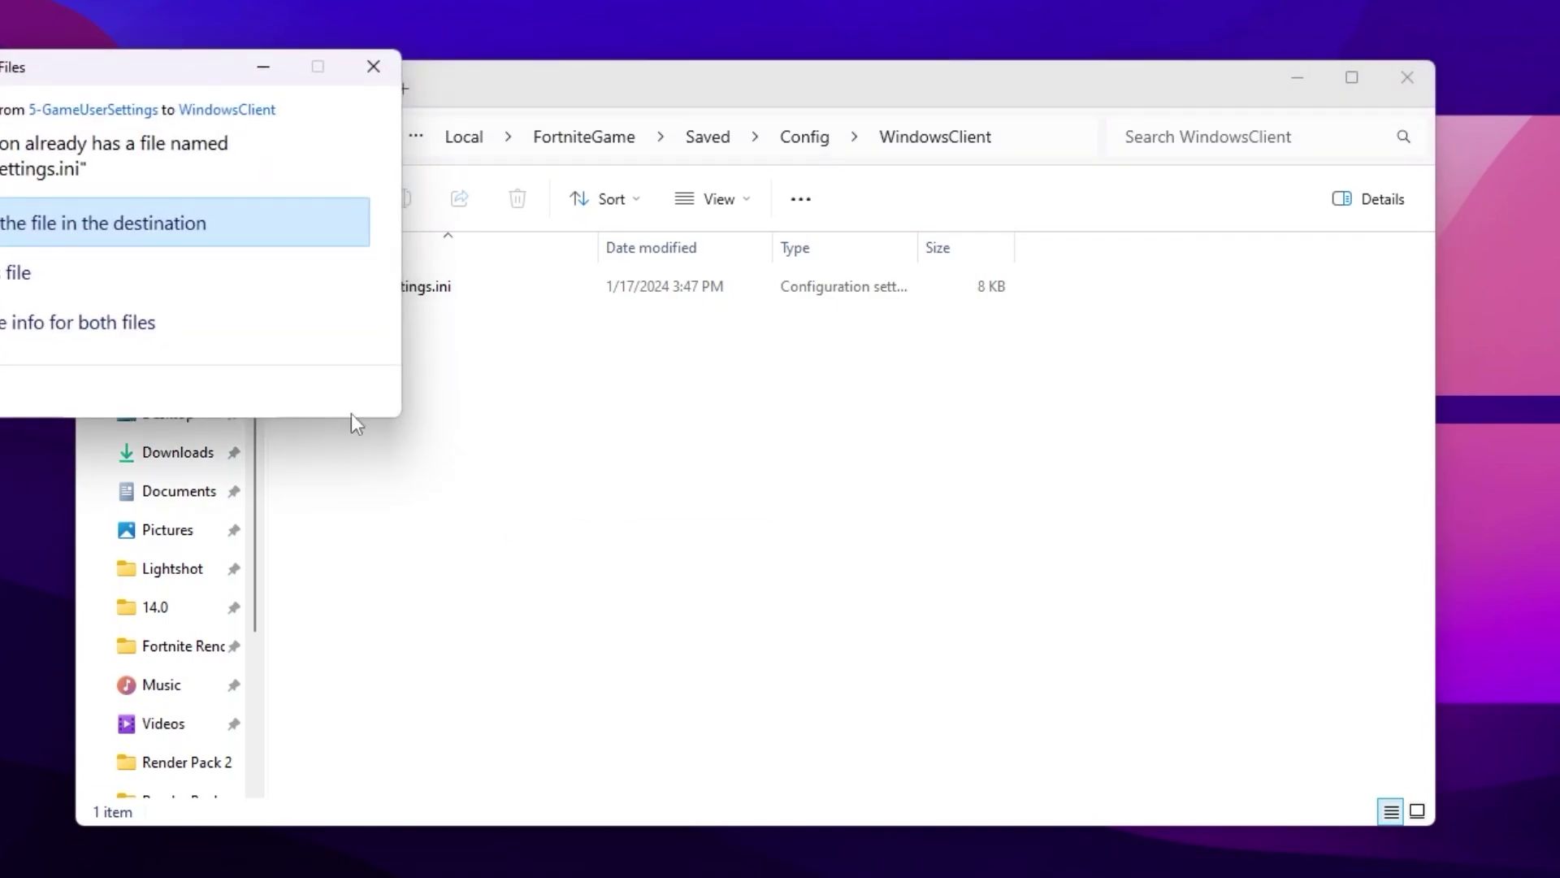
{"action": "left_click", "coordinate": [71, 235]}
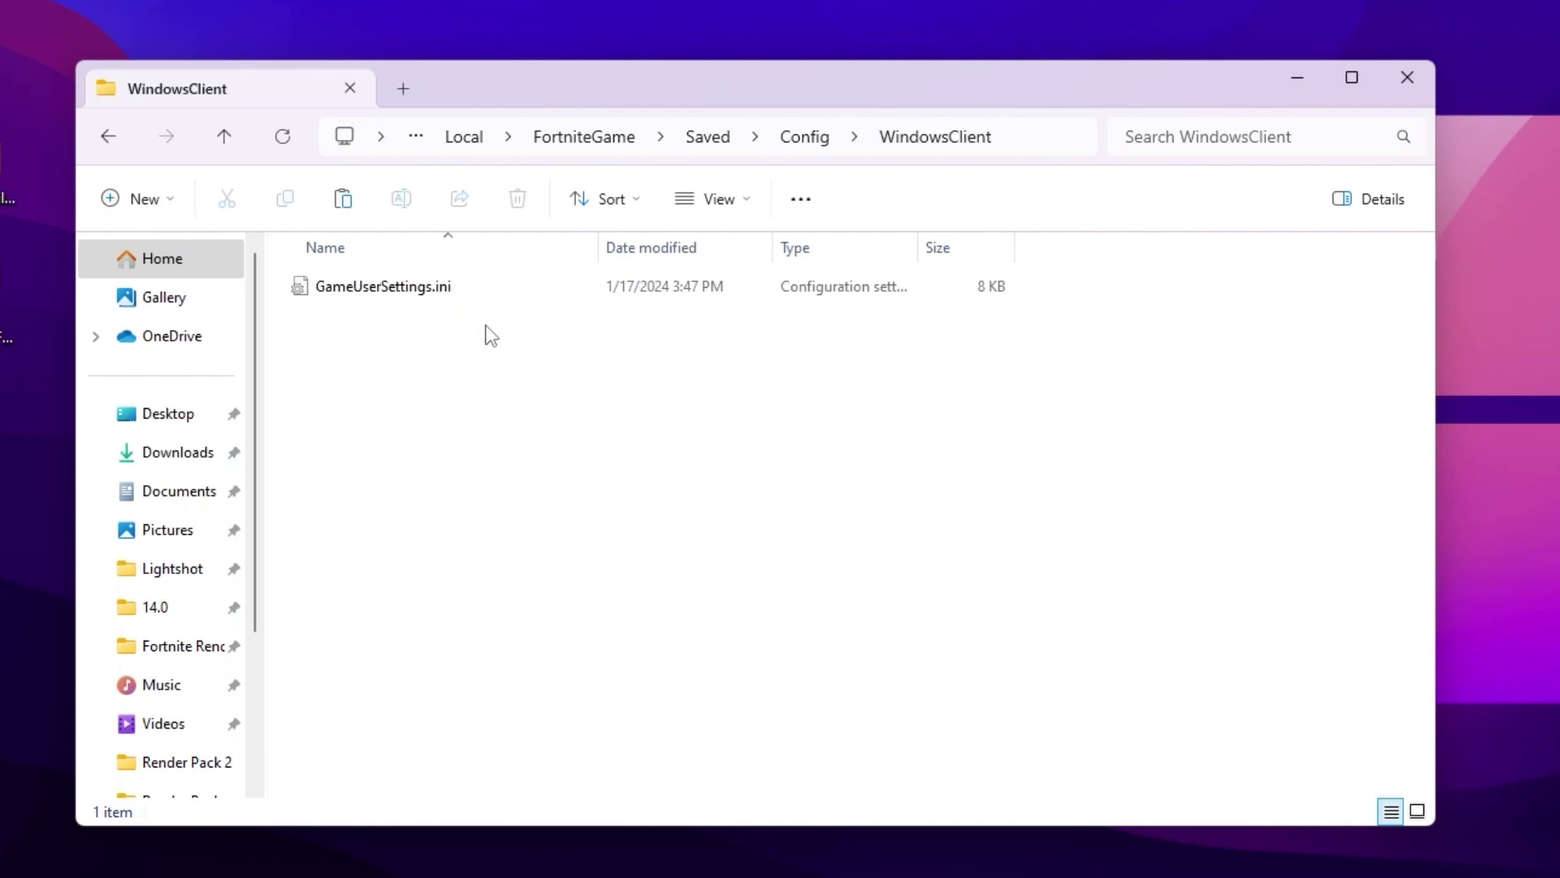
{"action": "left_click", "coordinate": [1404, 81]}
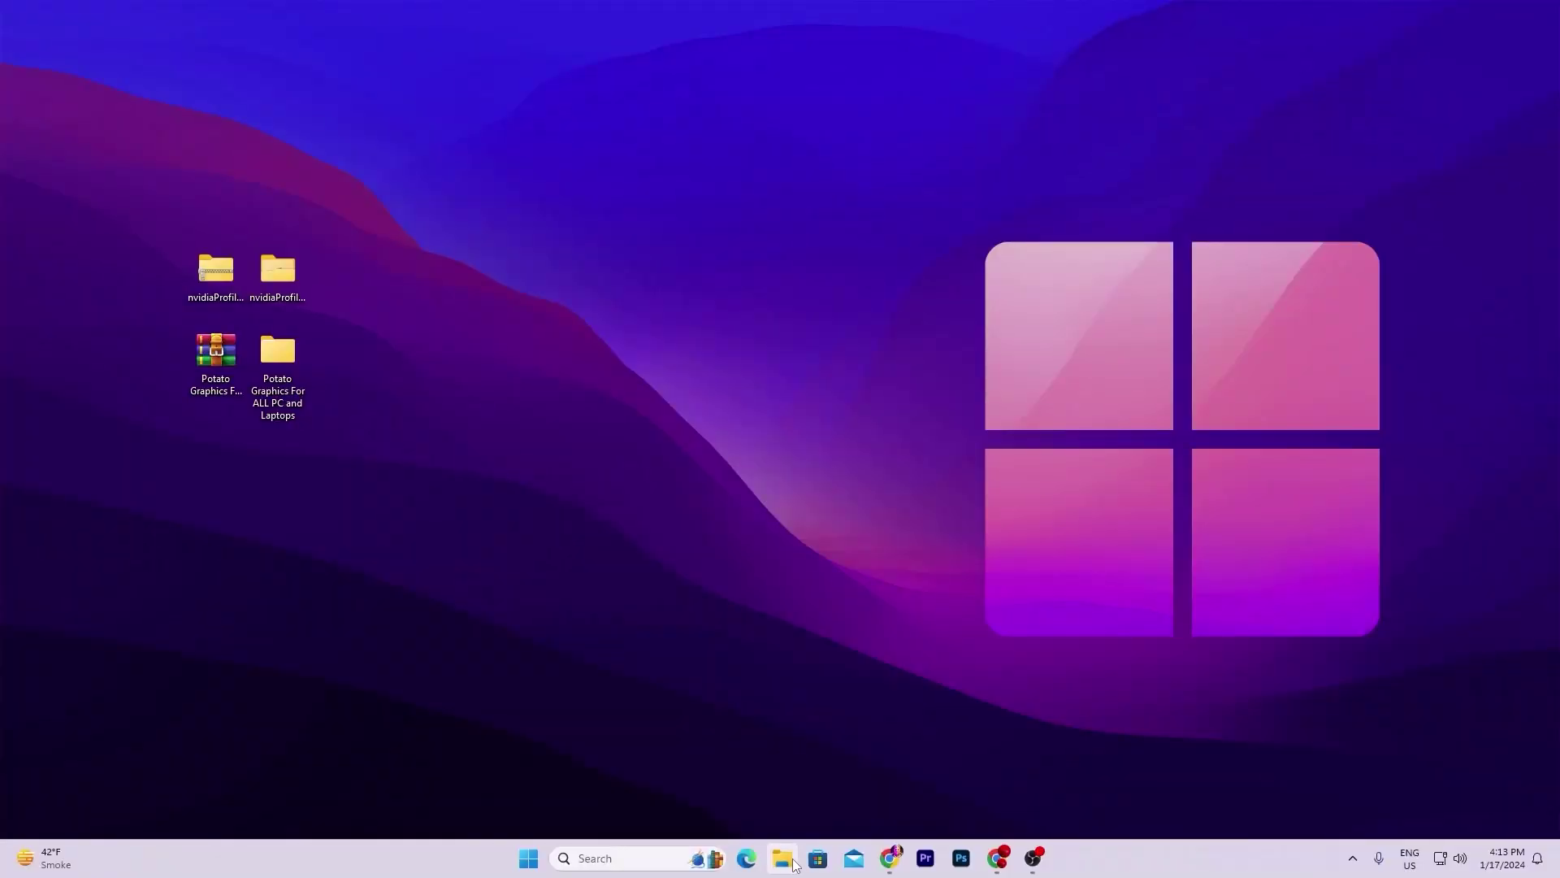
{"action": "left_click", "coordinate": [784, 860]}
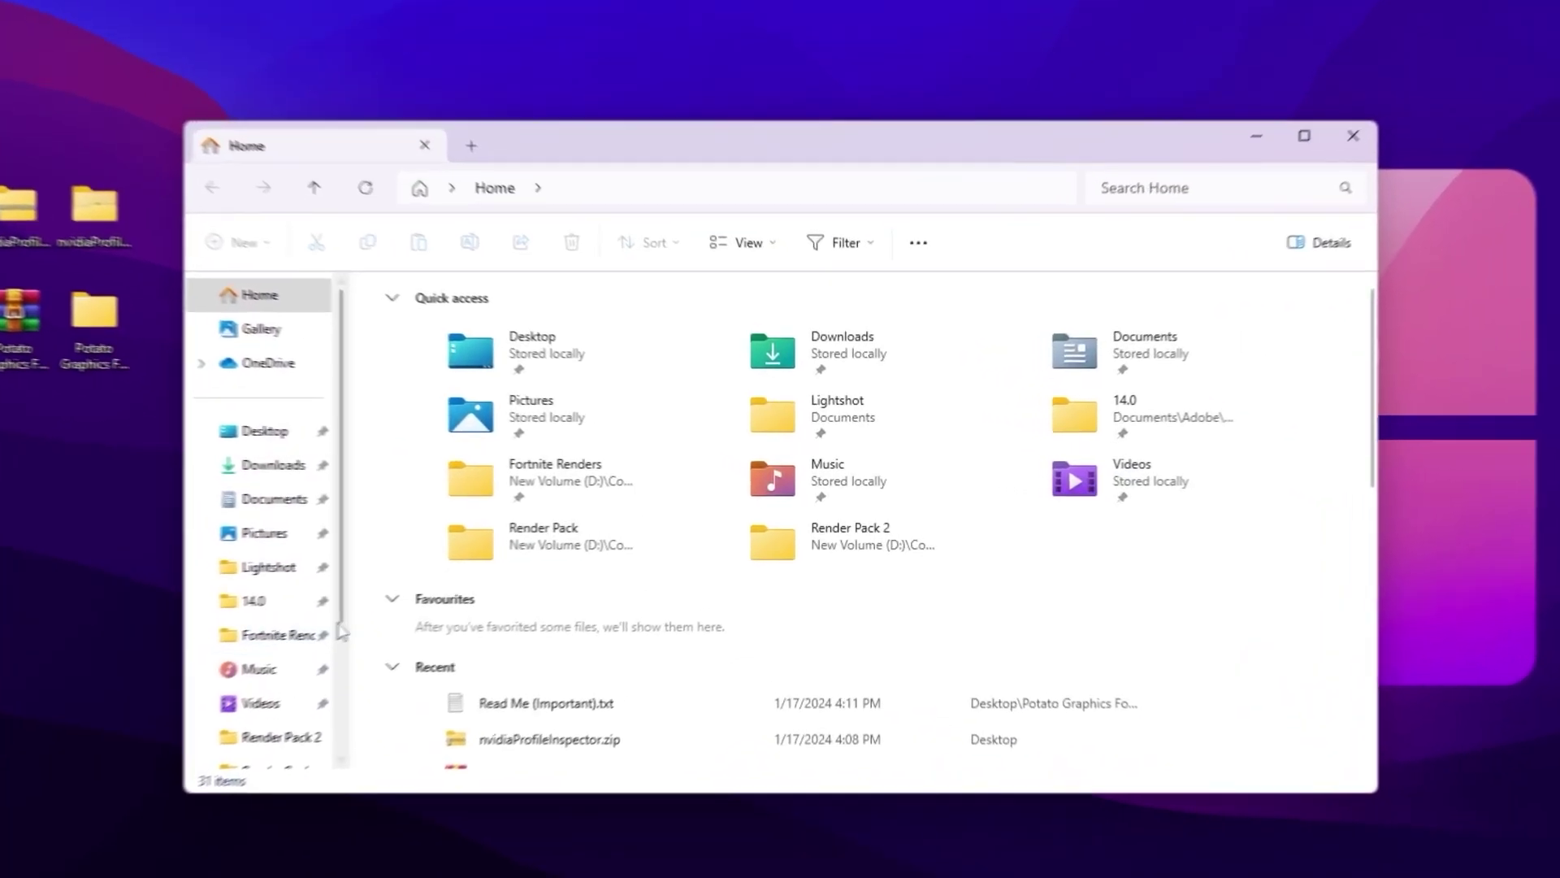
Step: Navigate to C:\Program Files\Epic Games\Fortnite\FortniteGame\Binaries\Win64 and right-click FortniteClient-Win64-Shipping.exe
{"action": "scroll", "coordinate": [325, 617], "scroll_direction": "down", "scroll_amount": 3}
{"action": "left_click", "coordinate": [275, 666]}
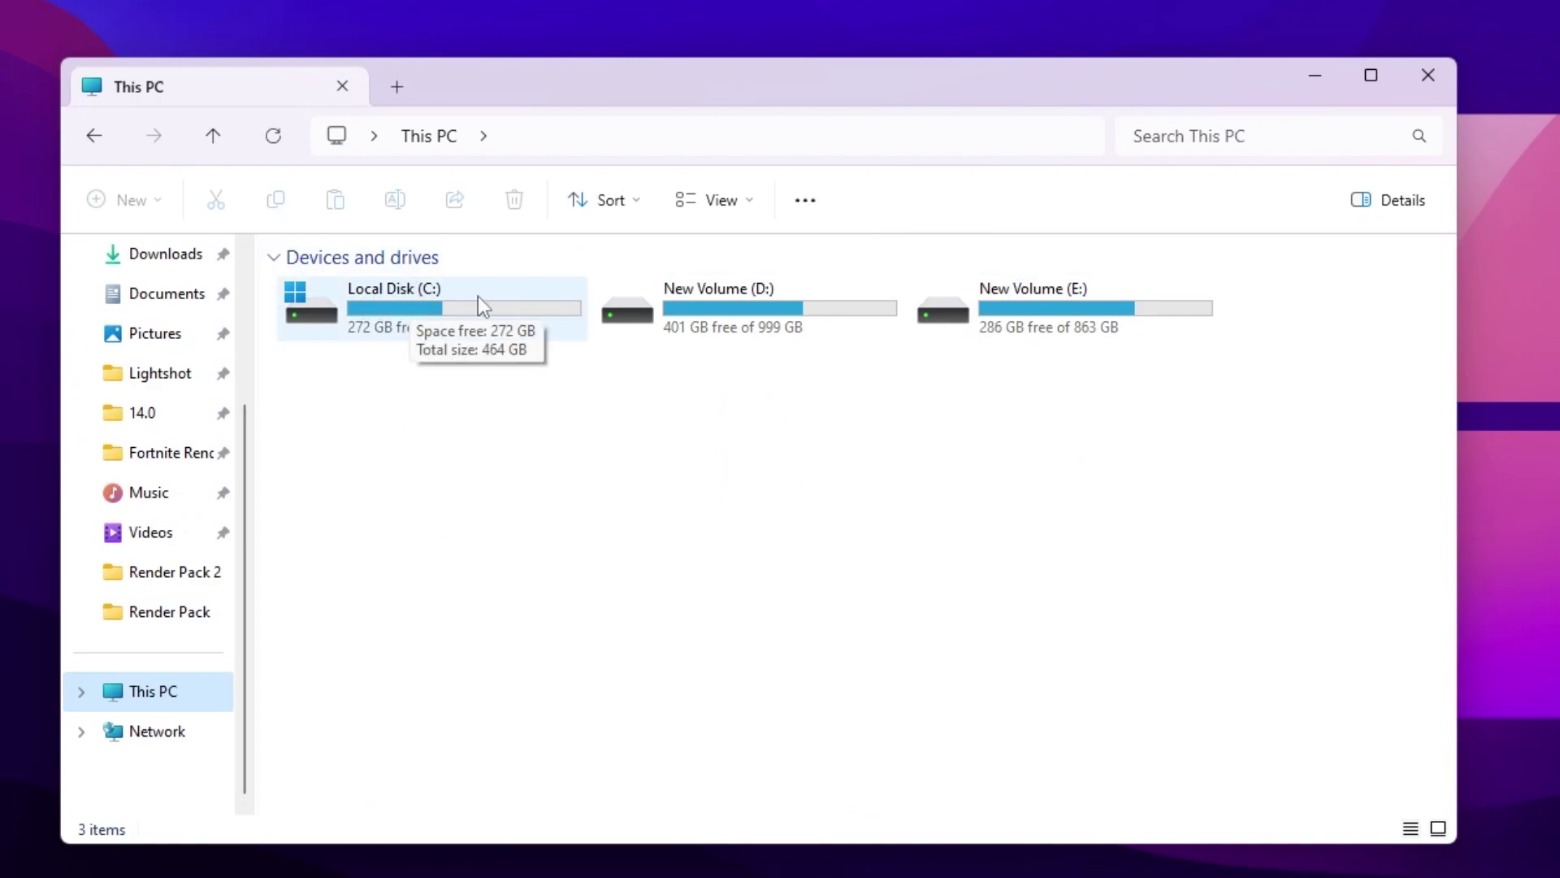
{"action": "double_click", "coordinate": [387, 297]}
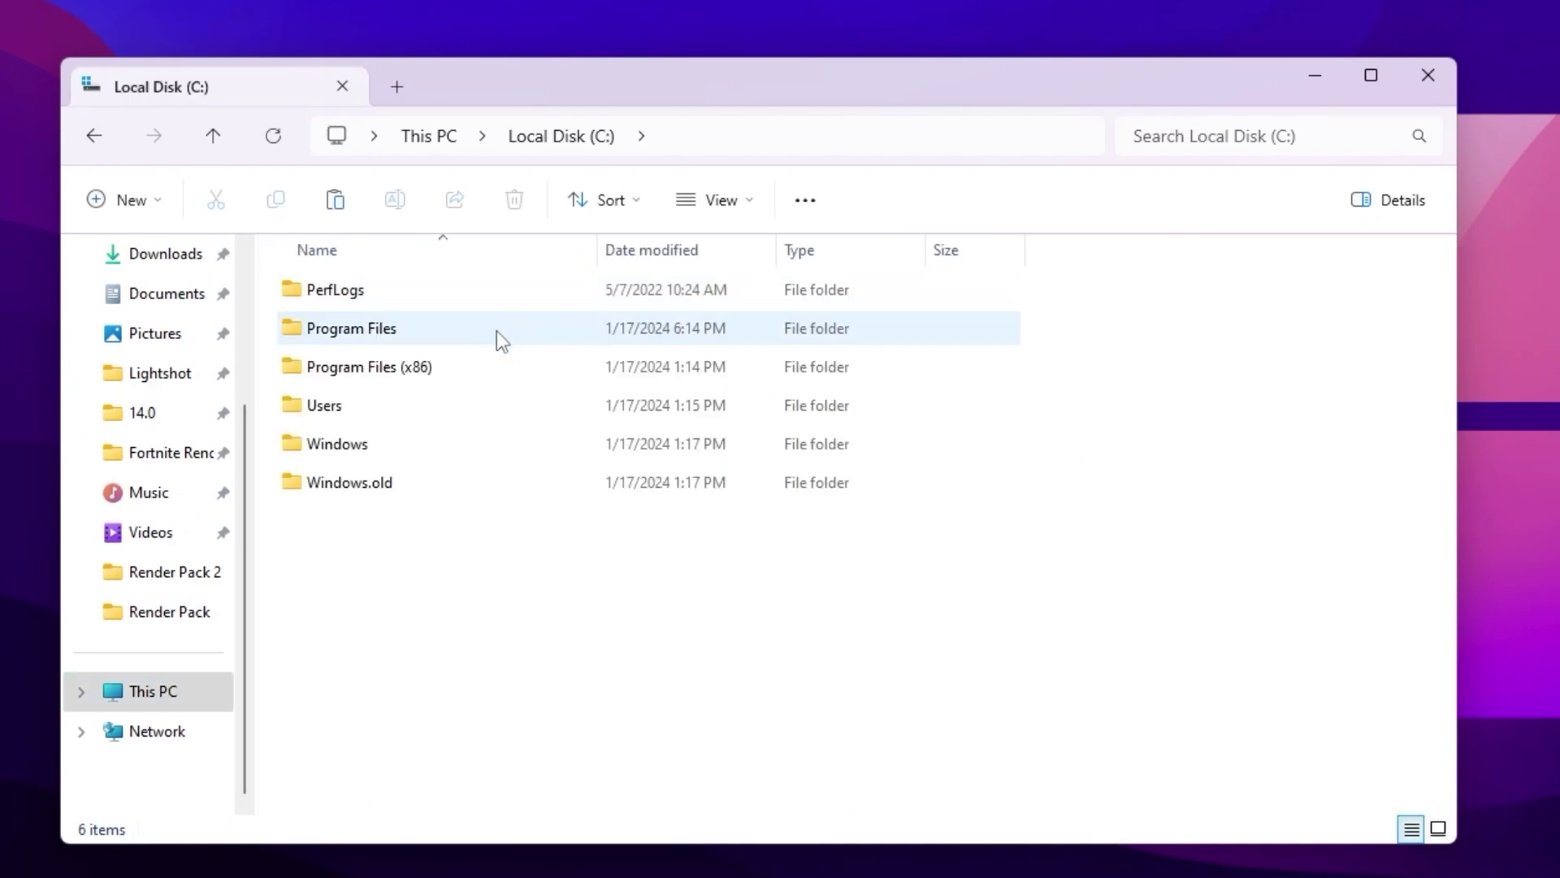
{"action": "left_click", "coordinate": [383, 330]}
{"action": "double_click", "coordinate": [382, 329]}
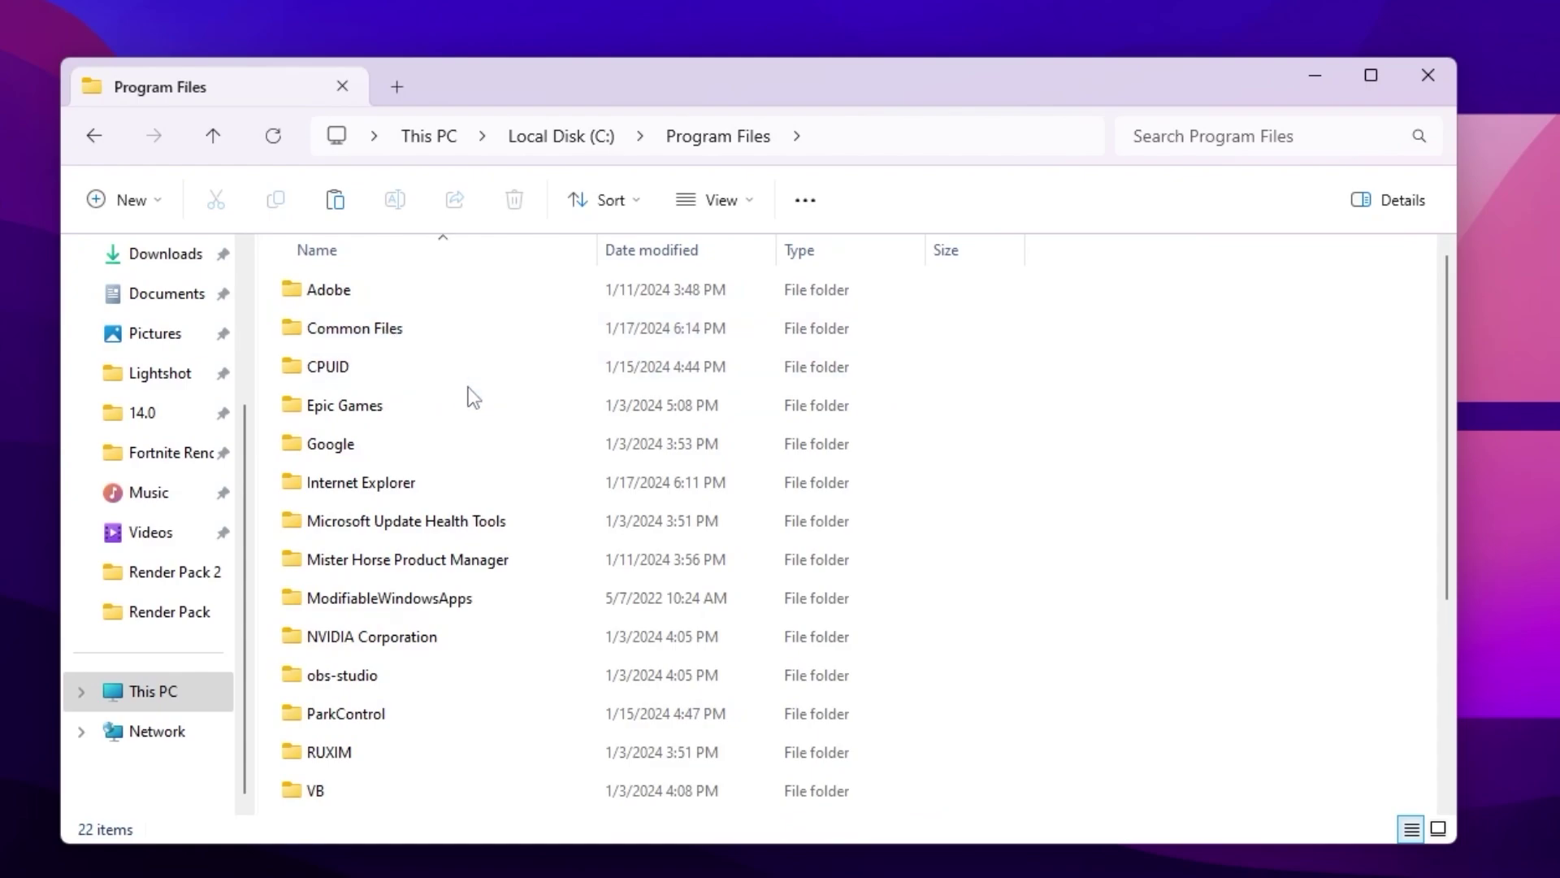
{"action": "double_click", "coordinate": [357, 391]}
{"action": "double_click", "coordinate": [356, 301]}
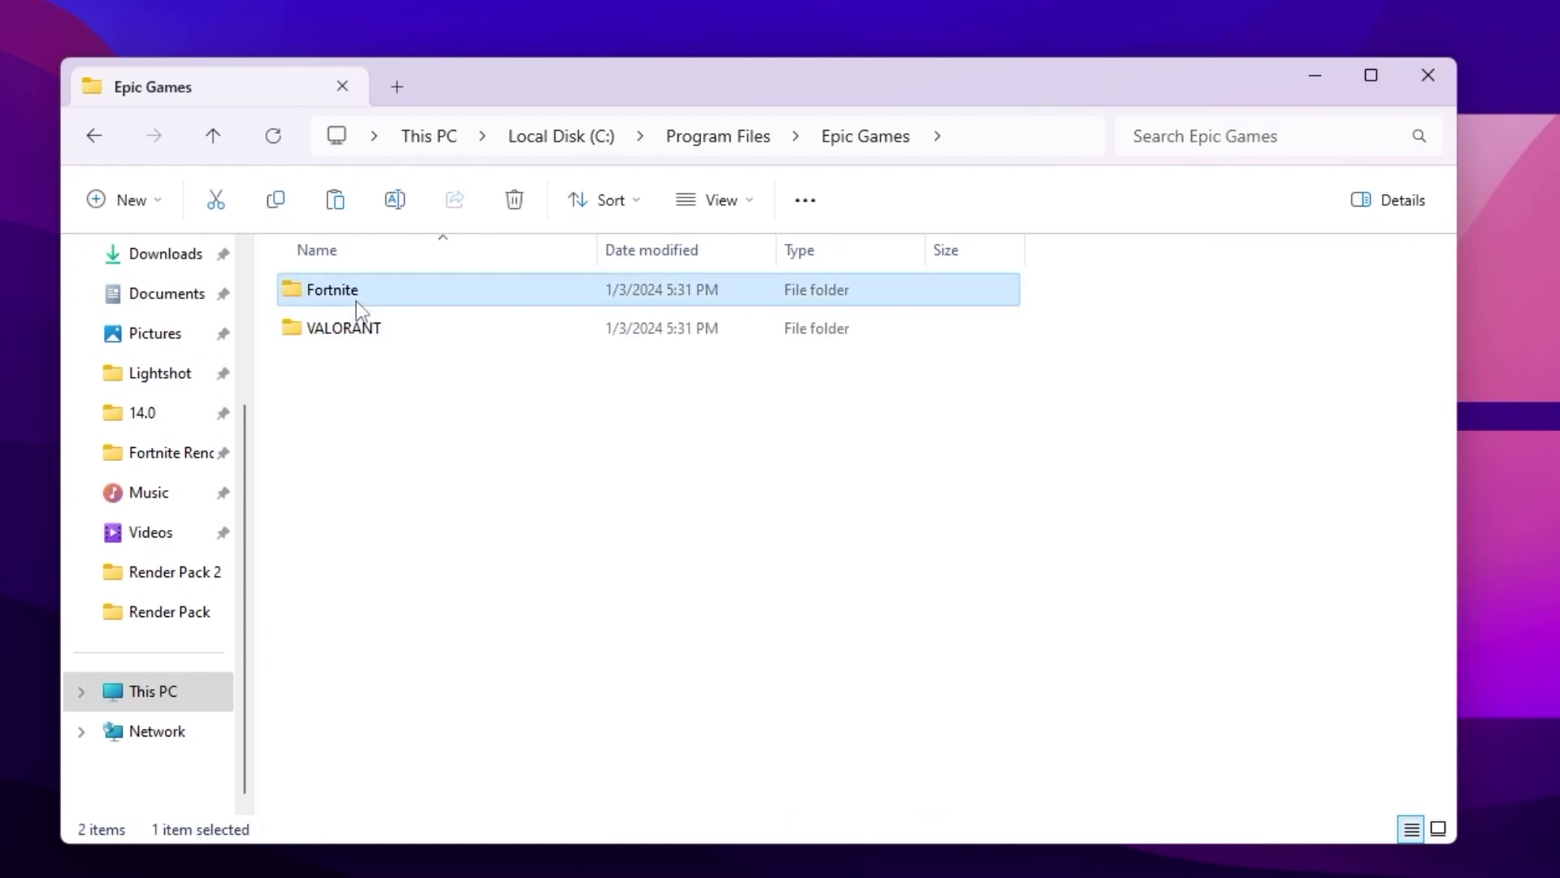
{"action": "double_click", "coordinate": [375, 406]}
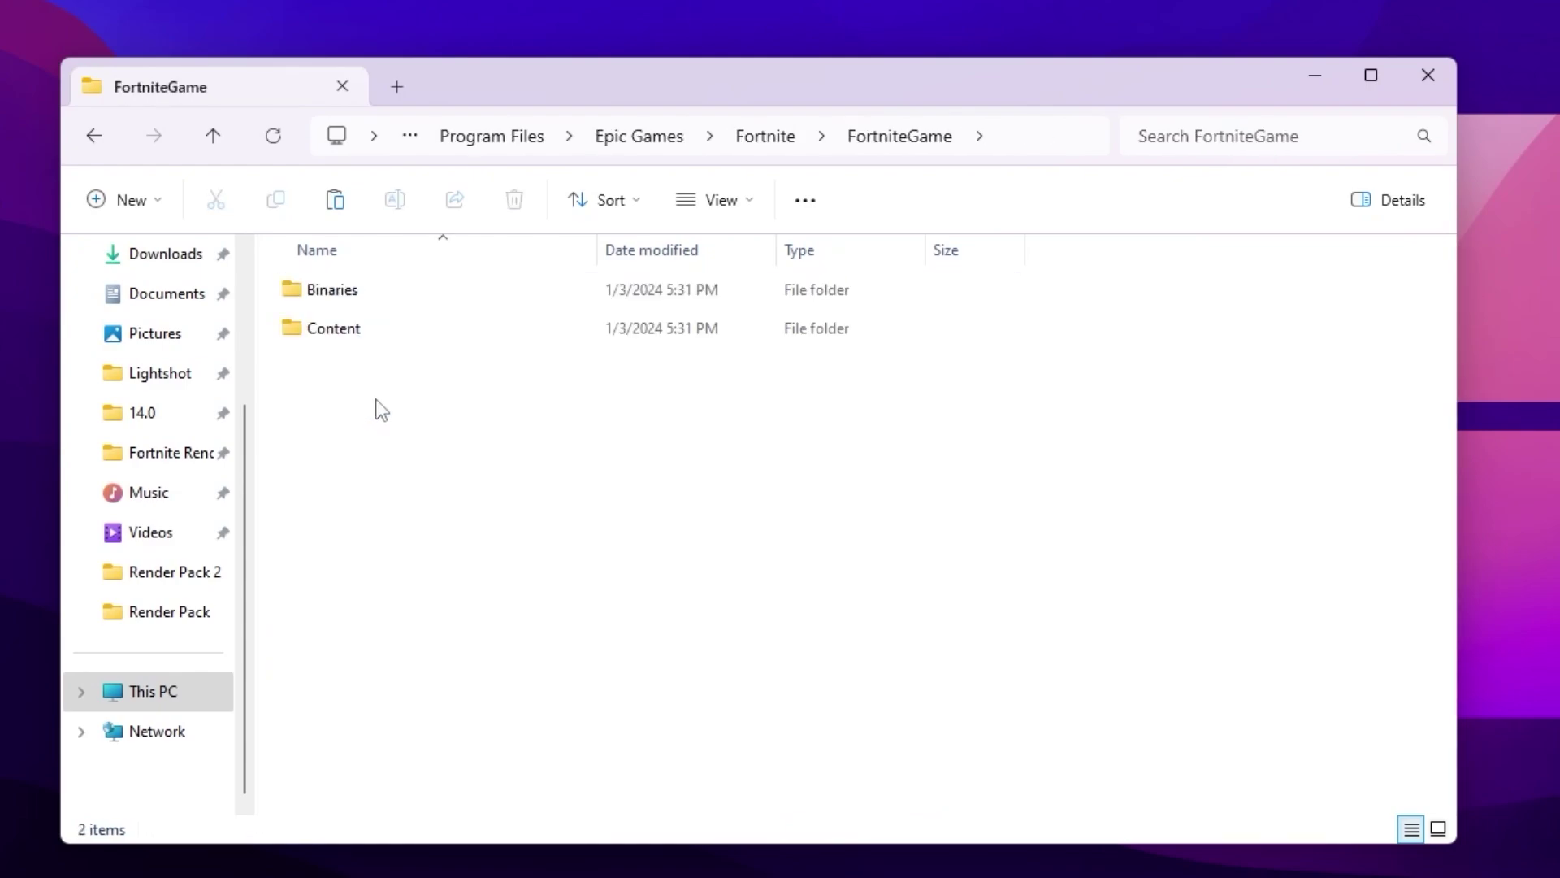
{"action": "double_click", "coordinate": [347, 295]}
{"action": "double_click", "coordinate": [379, 325]}
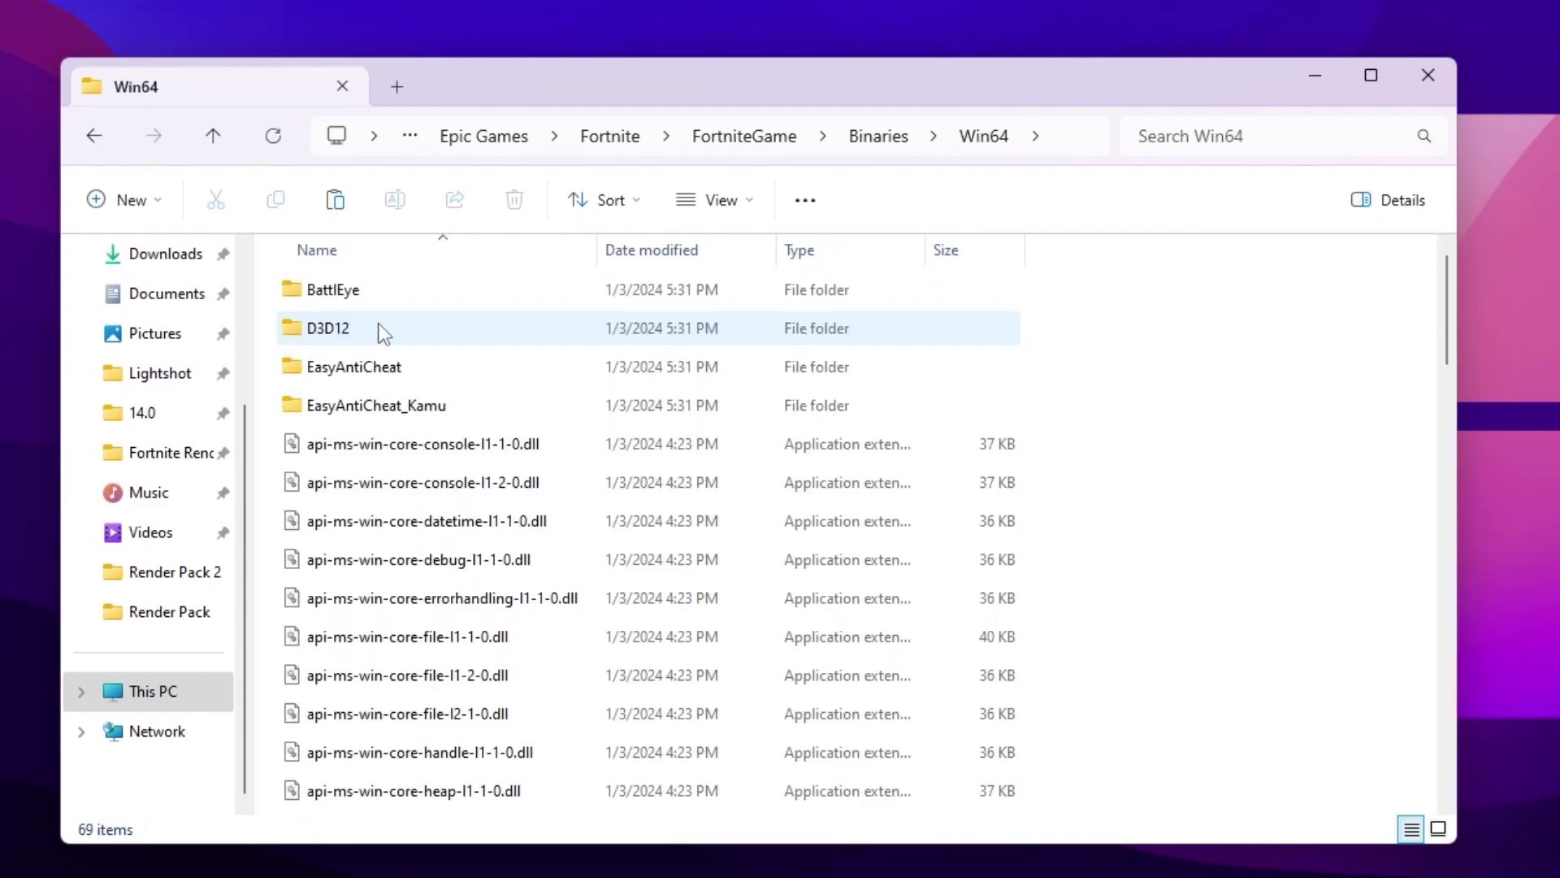
{"action": "scroll", "coordinate": [545, 368], "scroll_direction": "down", "scroll_amount": 15}
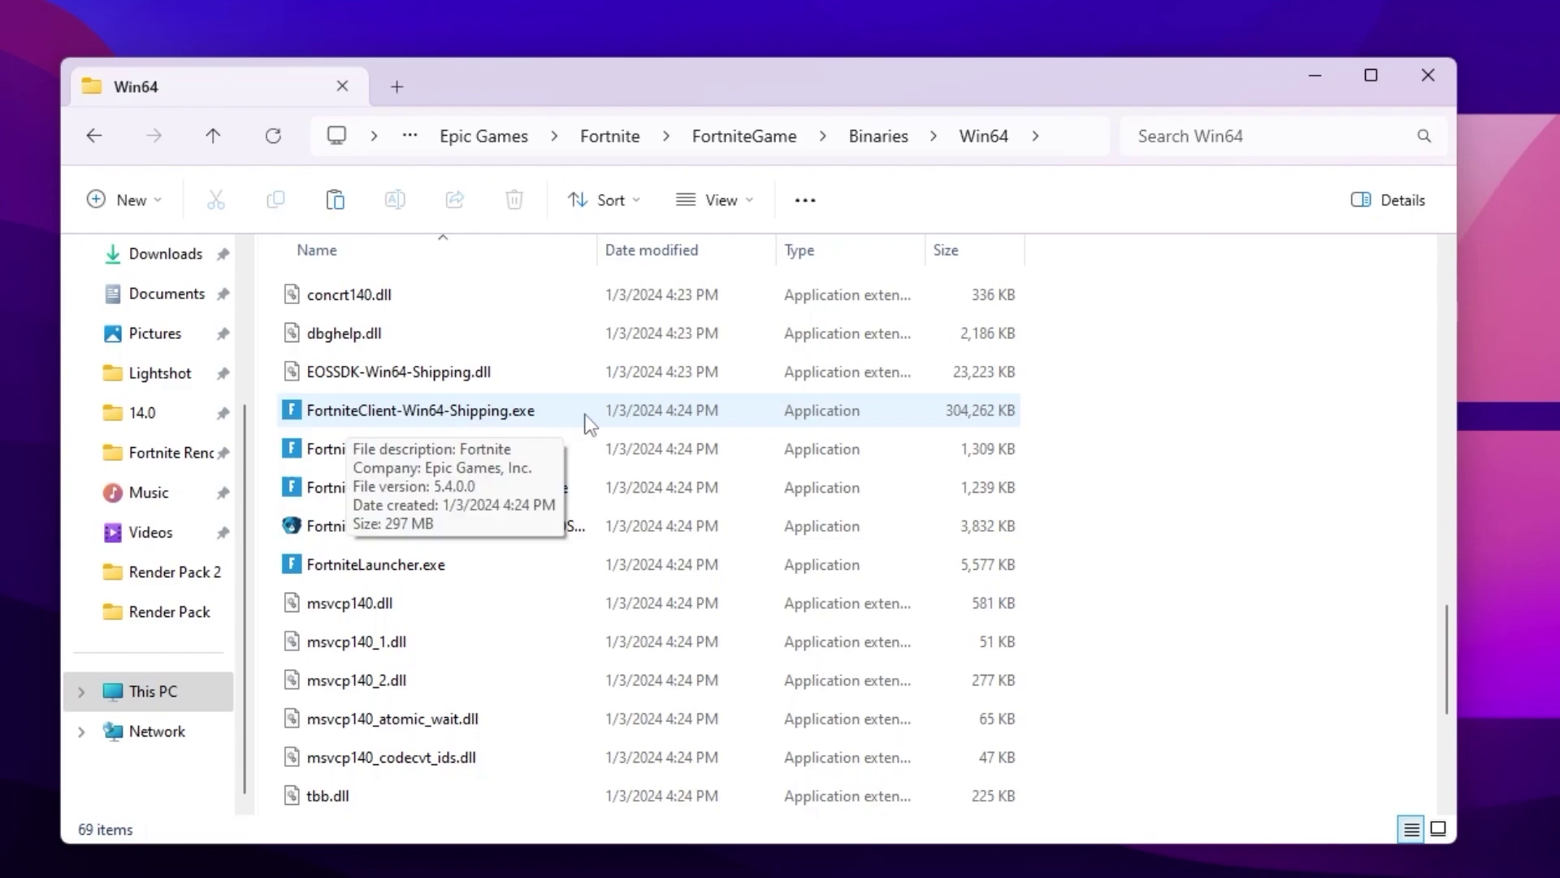
{"action": "right_click", "coordinate": [382, 414]}
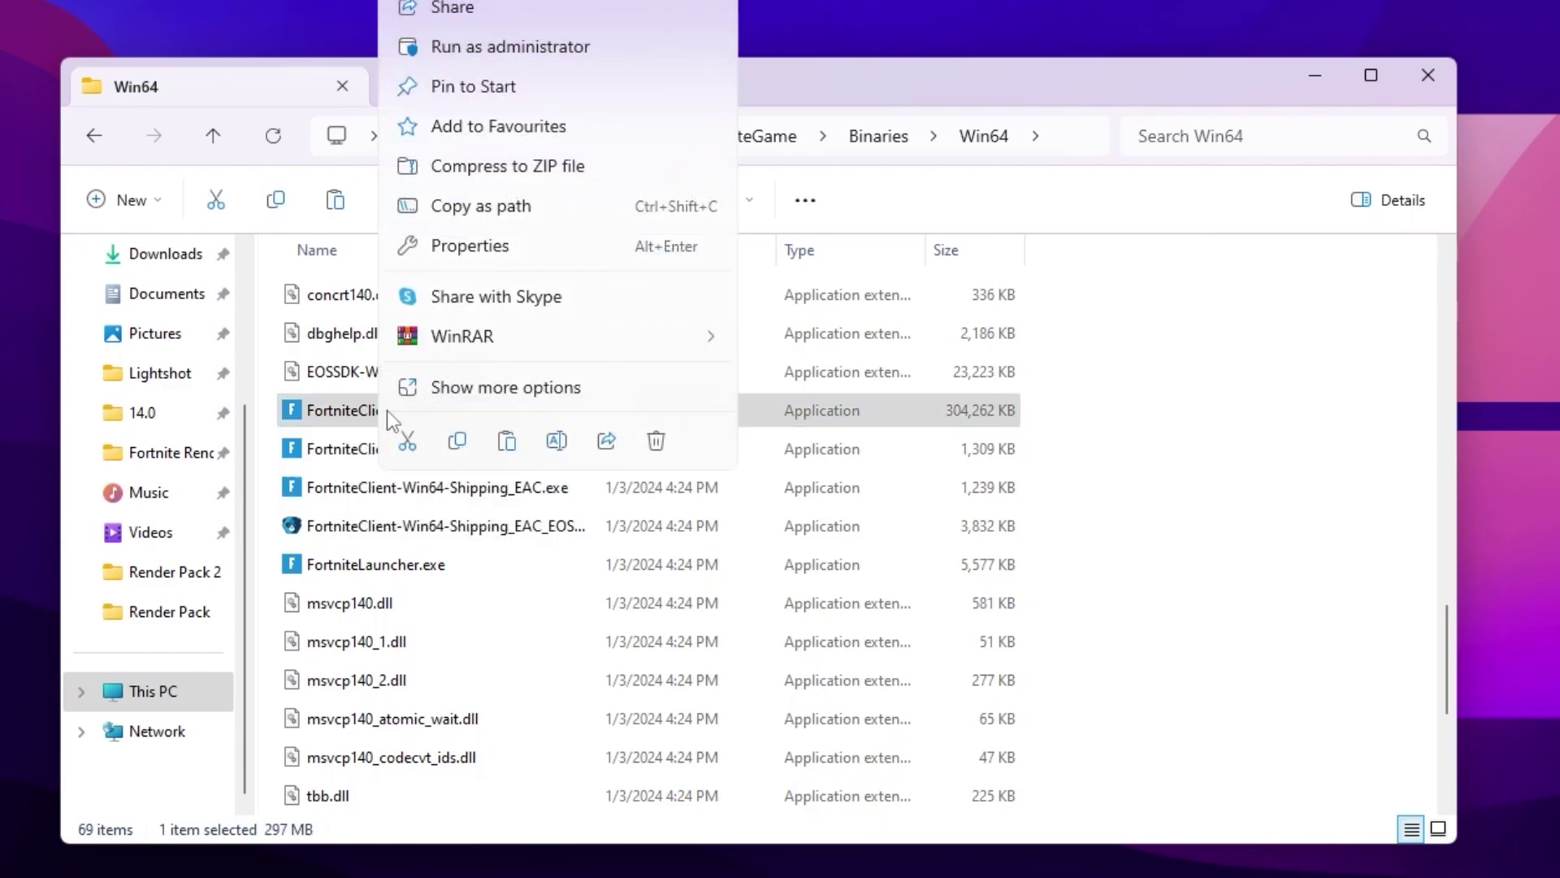
Step: Give FortniteClient-Win64-Shipping.exe a high DPI scaling override by Application, then open the Run box
{"action": "left_click", "coordinate": [482, 249]}
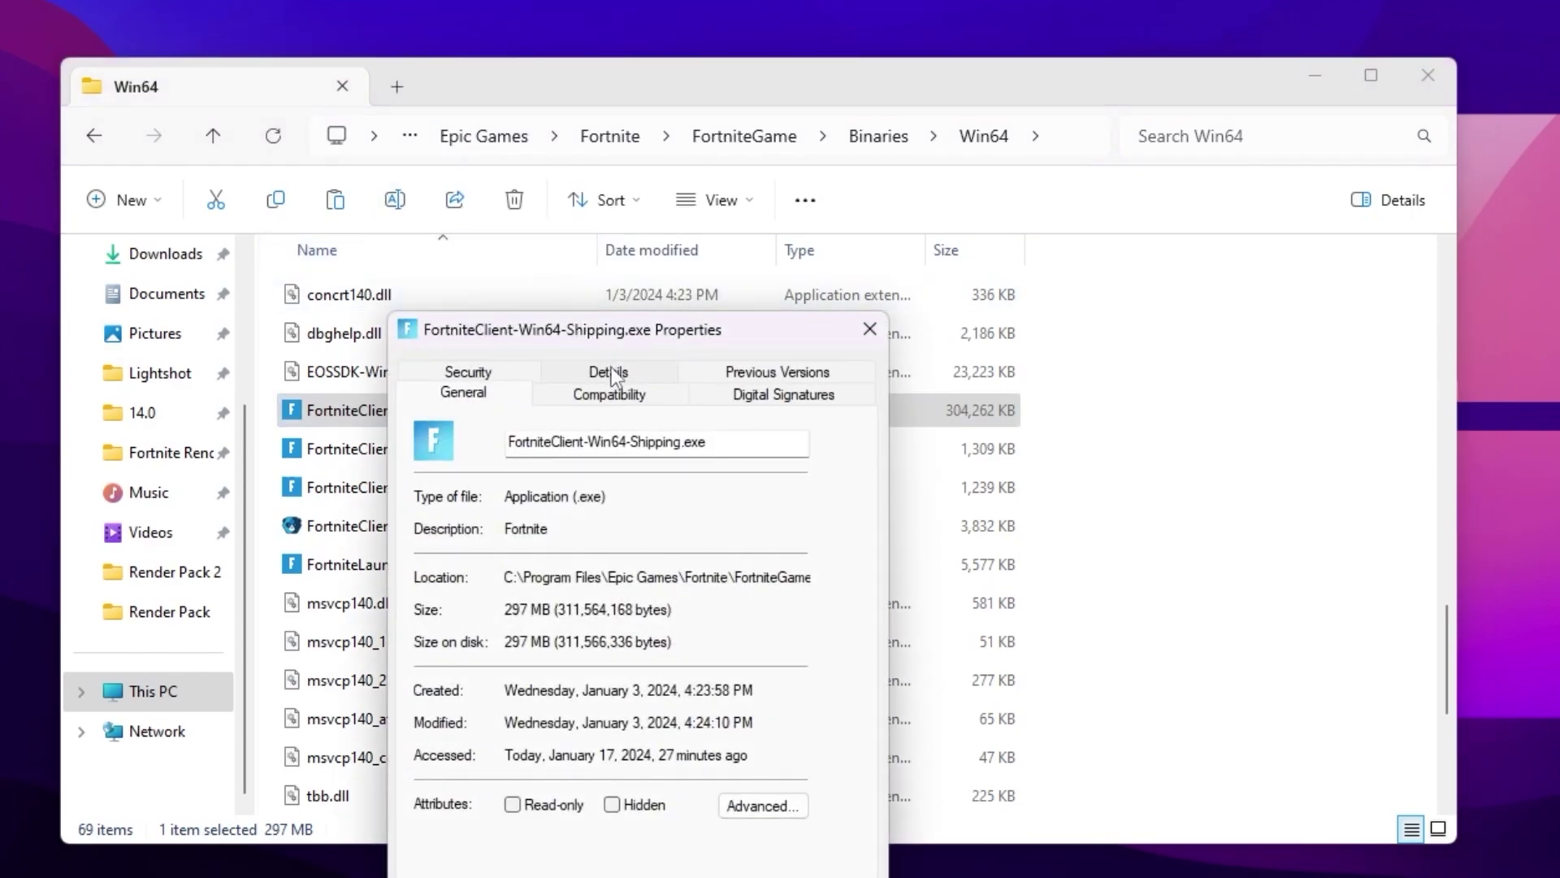
{"action": "left_click", "coordinate": [615, 392]}
{"action": "left_click_drag", "start_coordinate": [609, 333], "coordinate": [642, 114]}
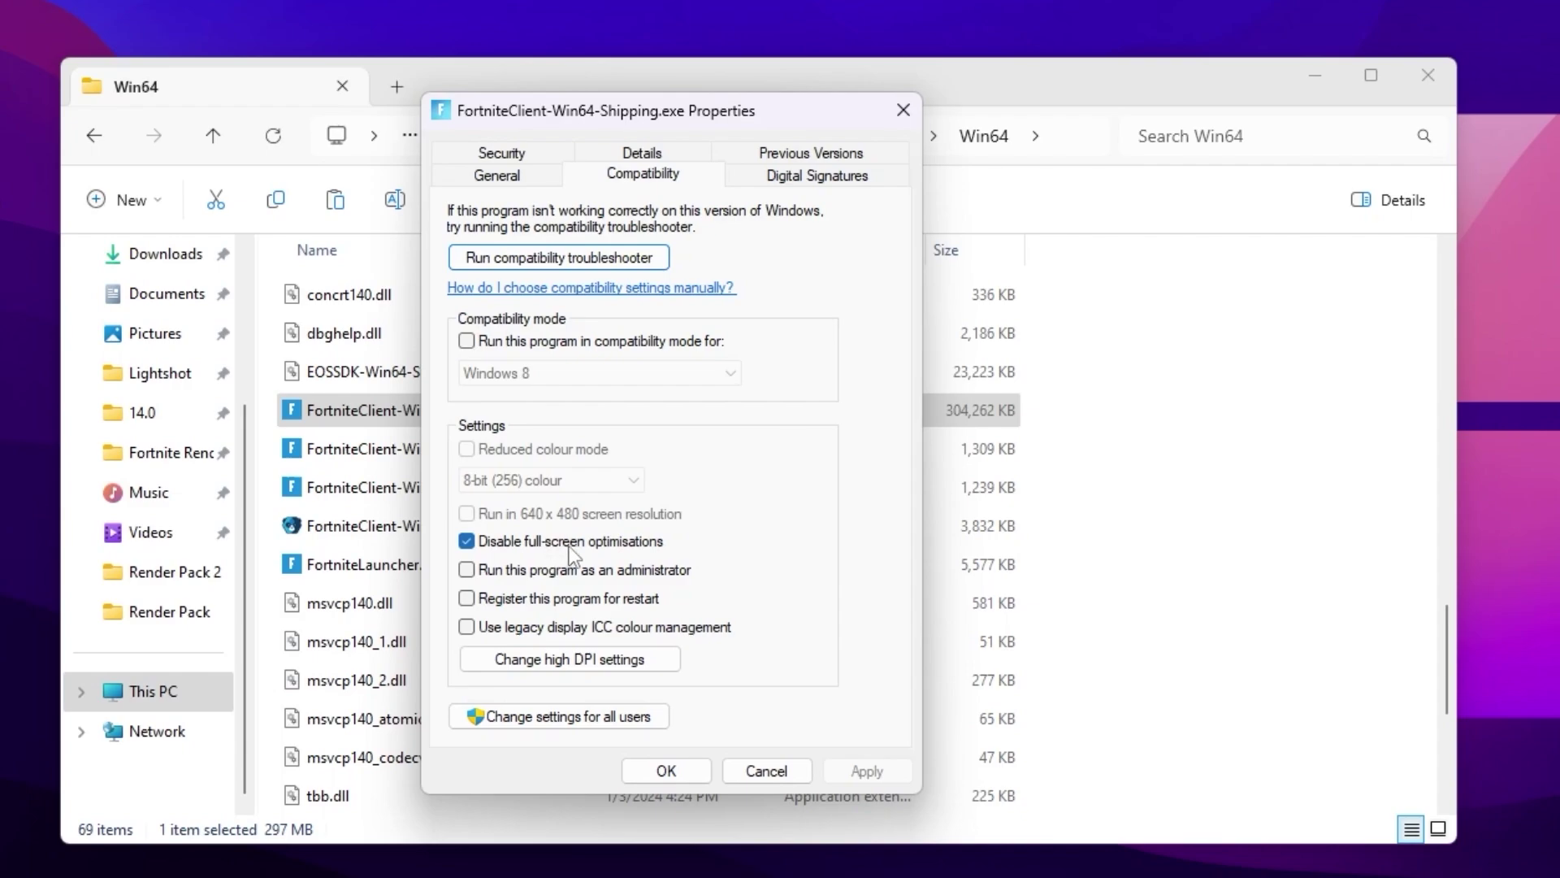
{"action": "left_click", "coordinate": [547, 660]}
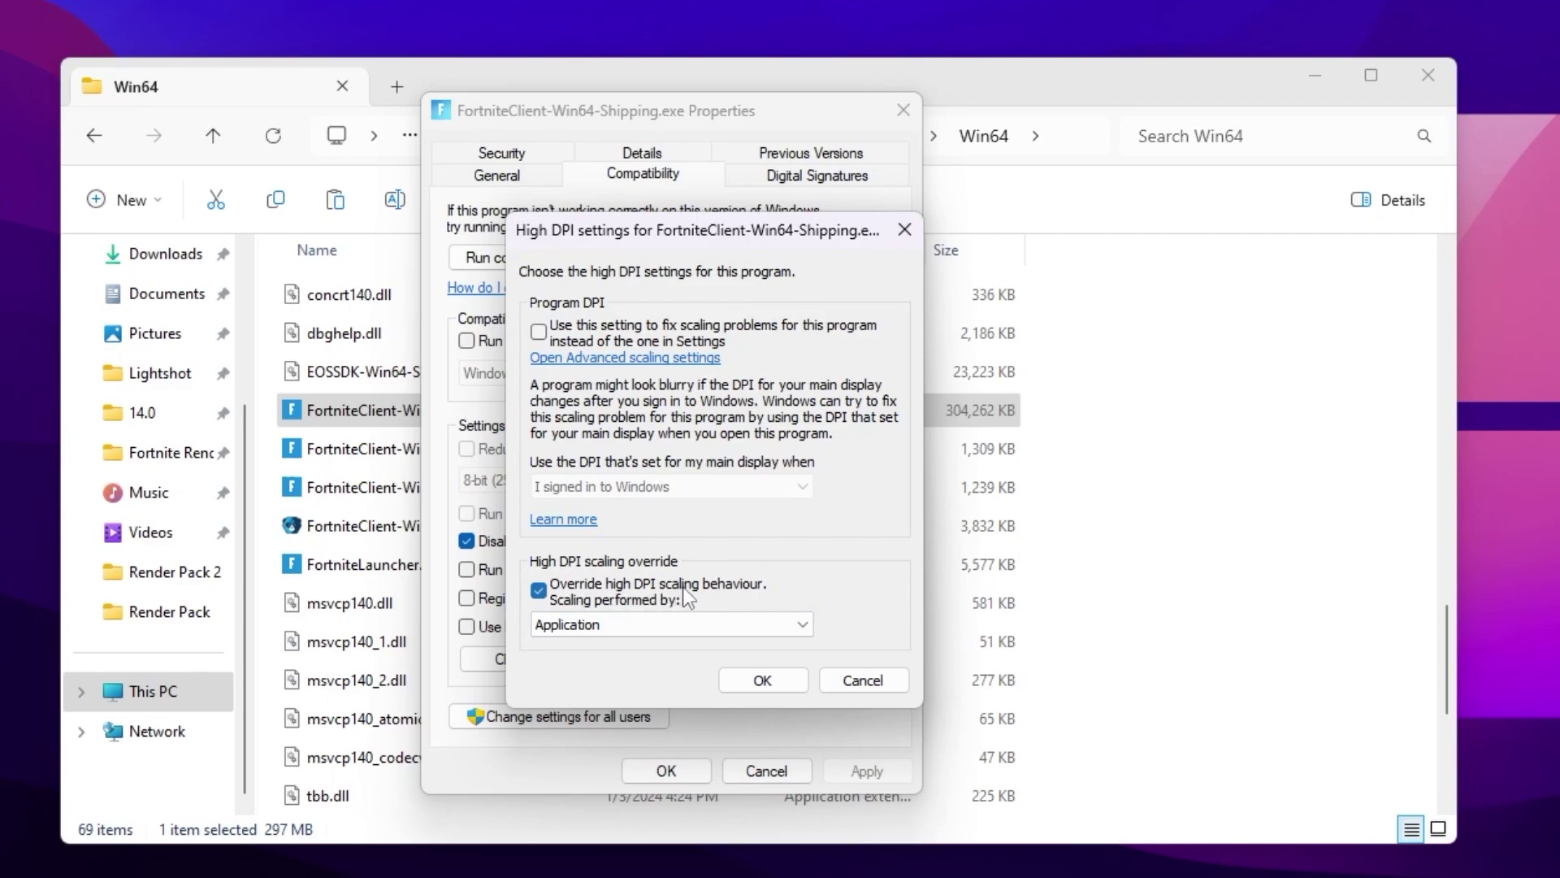
{"action": "left_click", "coordinate": [764, 684]}
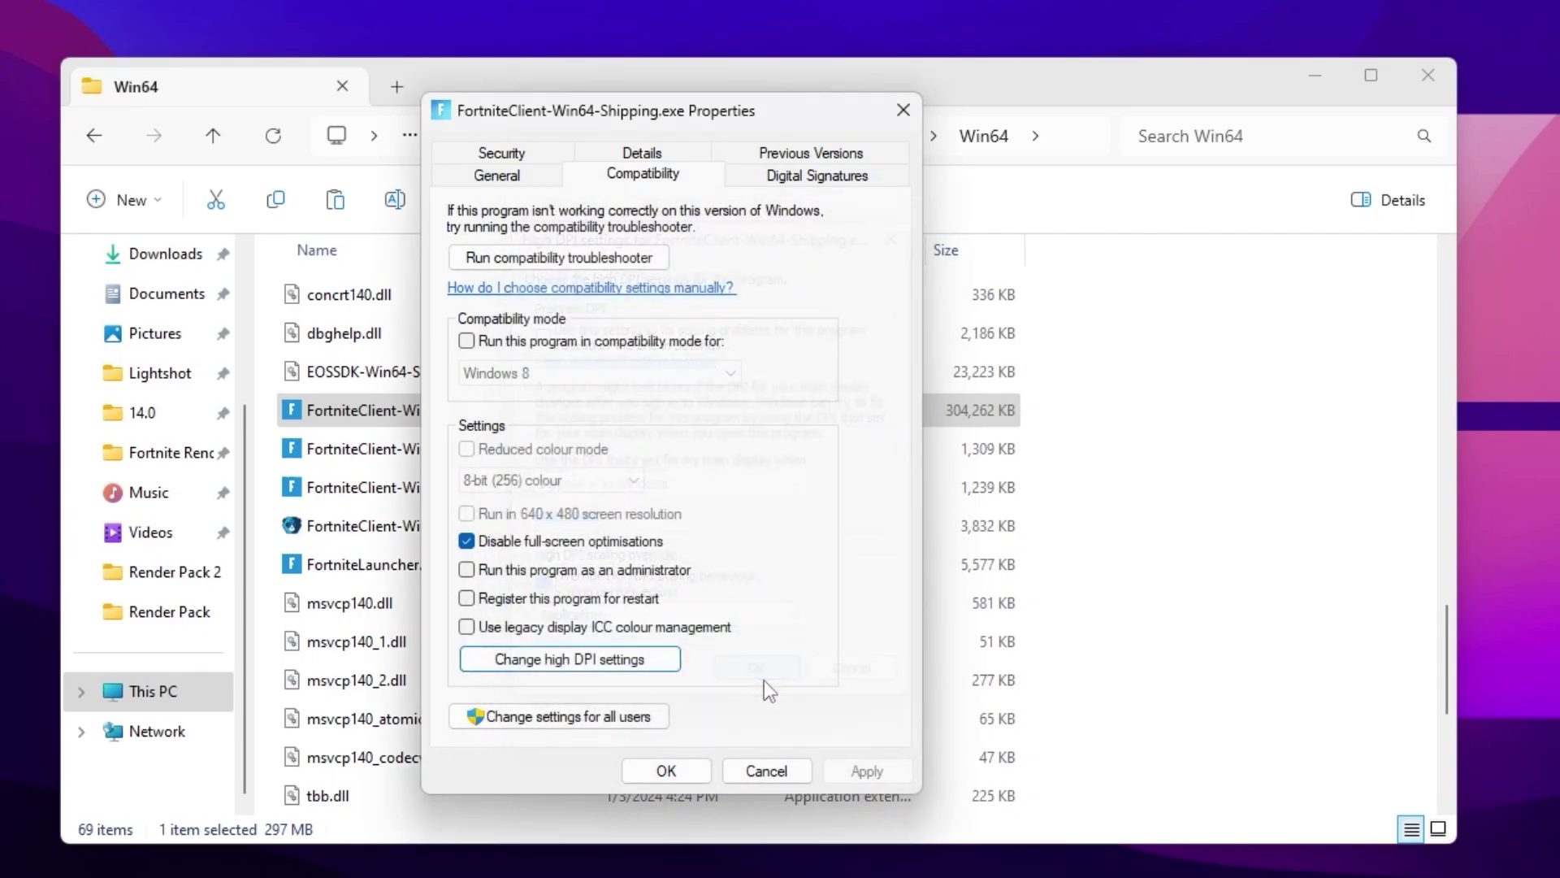
{"action": "left_click", "coordinate": [679, 767]}
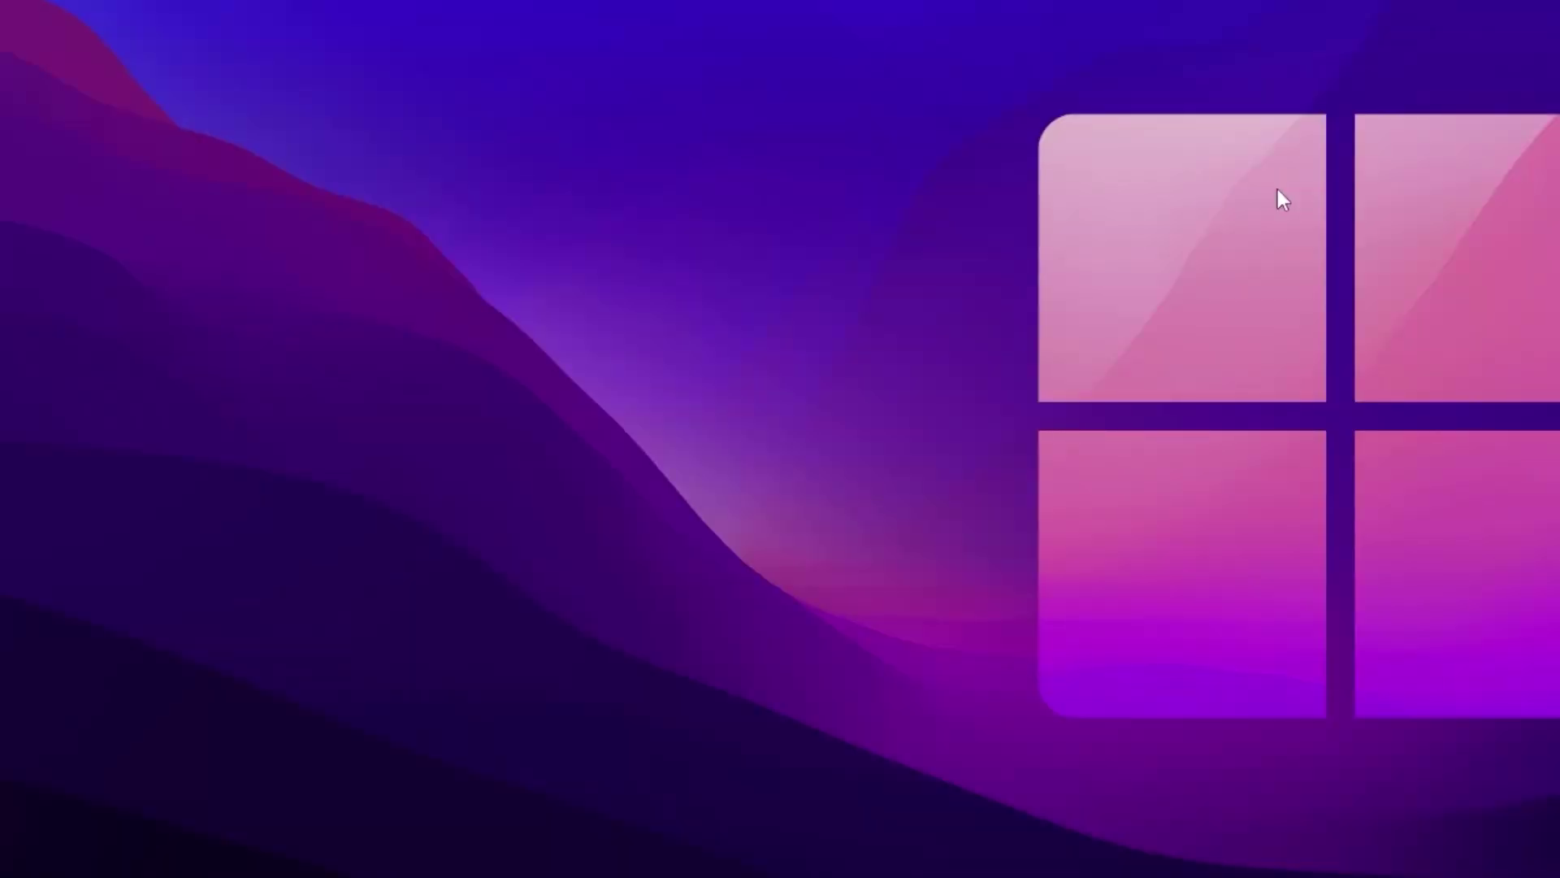
{"action": "key", "text": "super+r"}
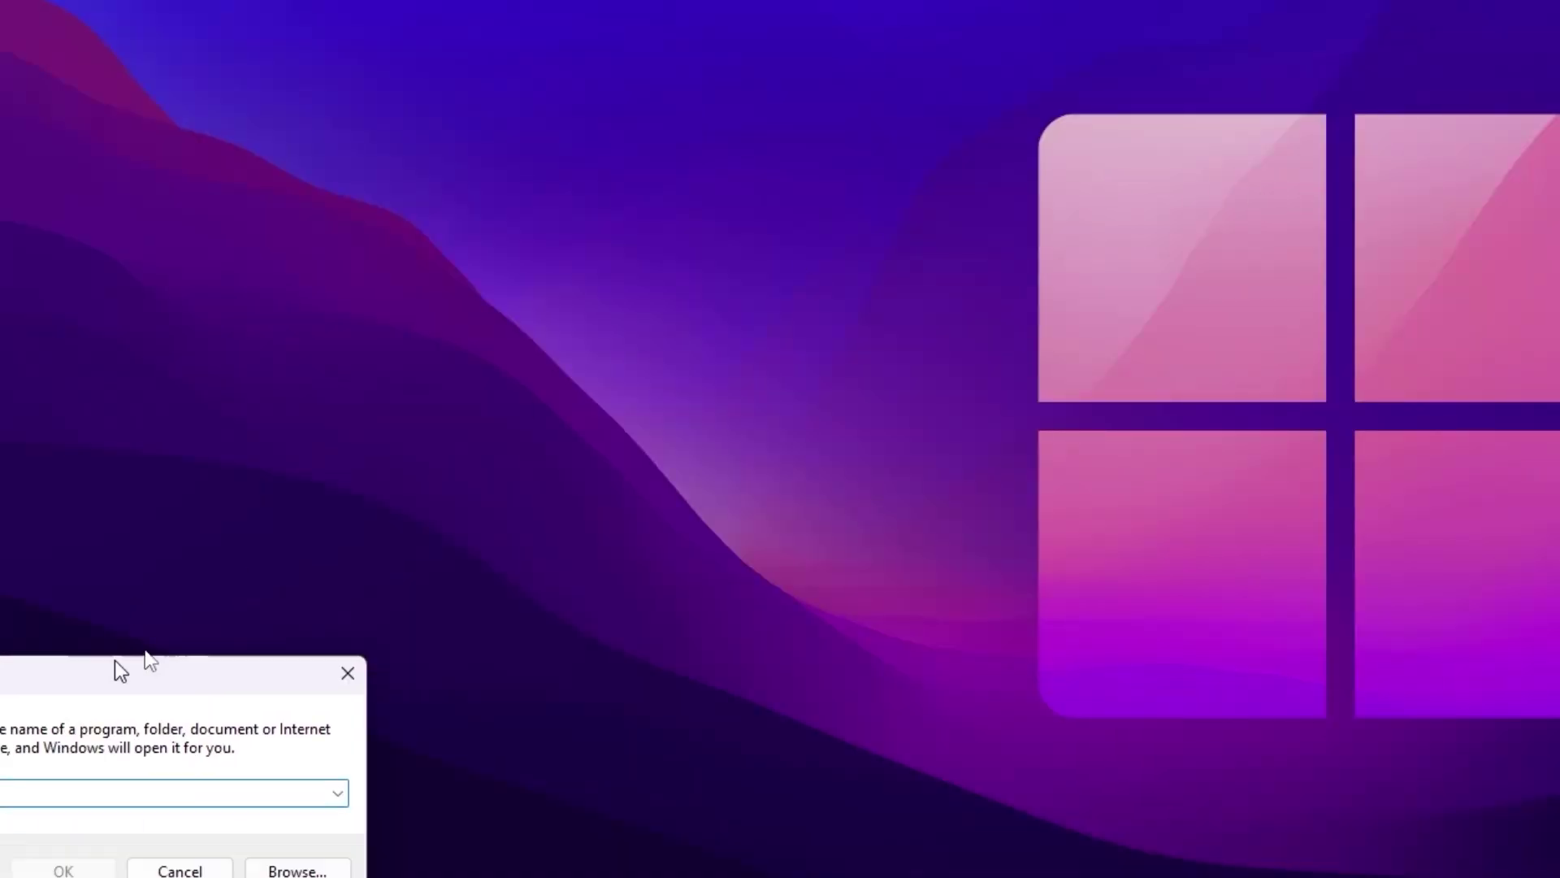
Step: Launch the Local Group Policy Editor by running gpedit.msc
{"action": "left_click_drag", "start_coordinate": [146, 654], "coordinate": [702, 225]}
{"action": "type", "text": "gp"}
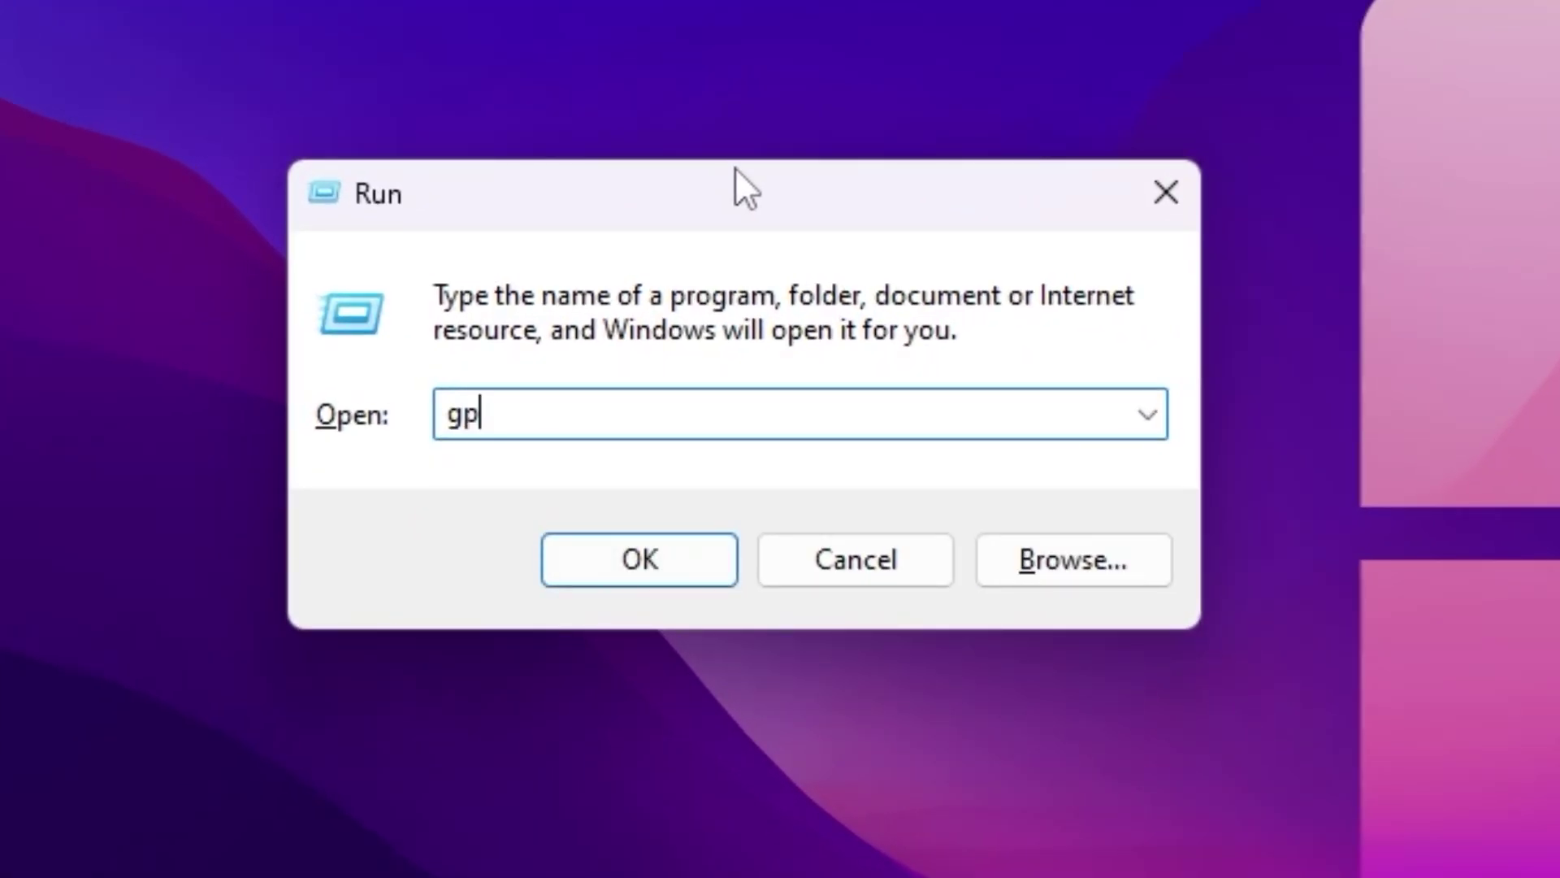
{"action": "type", "text": "edit.msc"}
{"action": "key", "text": "Return"}
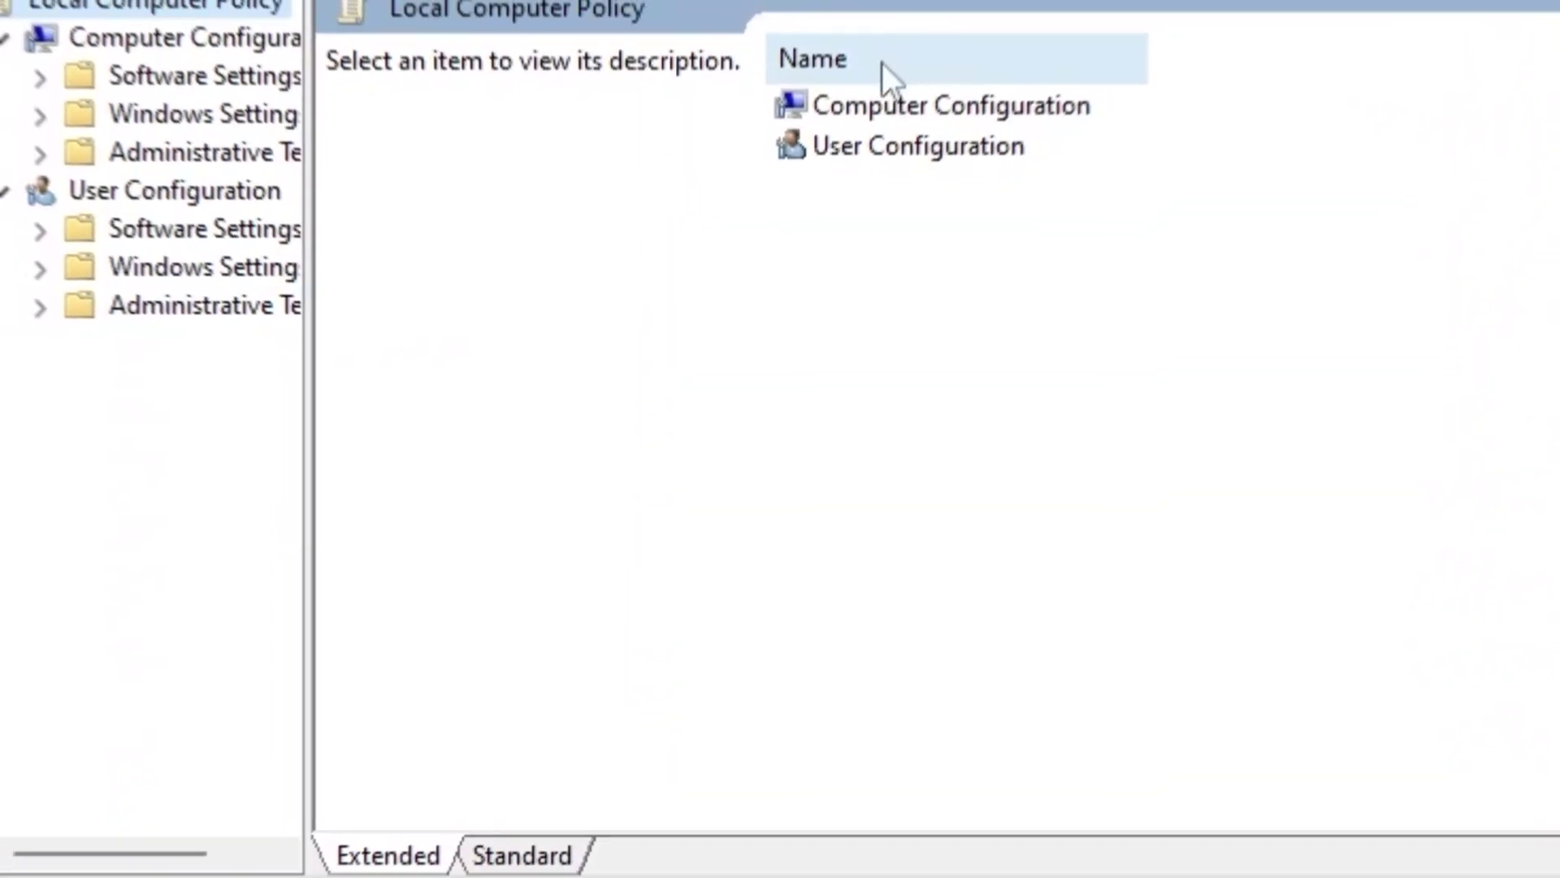
Step: Browse to Administrative Templates > System > Power Management > Energy Saver Settings and open the plugged-in Battery Threshold policy
{"action": "double_click", "coordinate": [942, 108]}
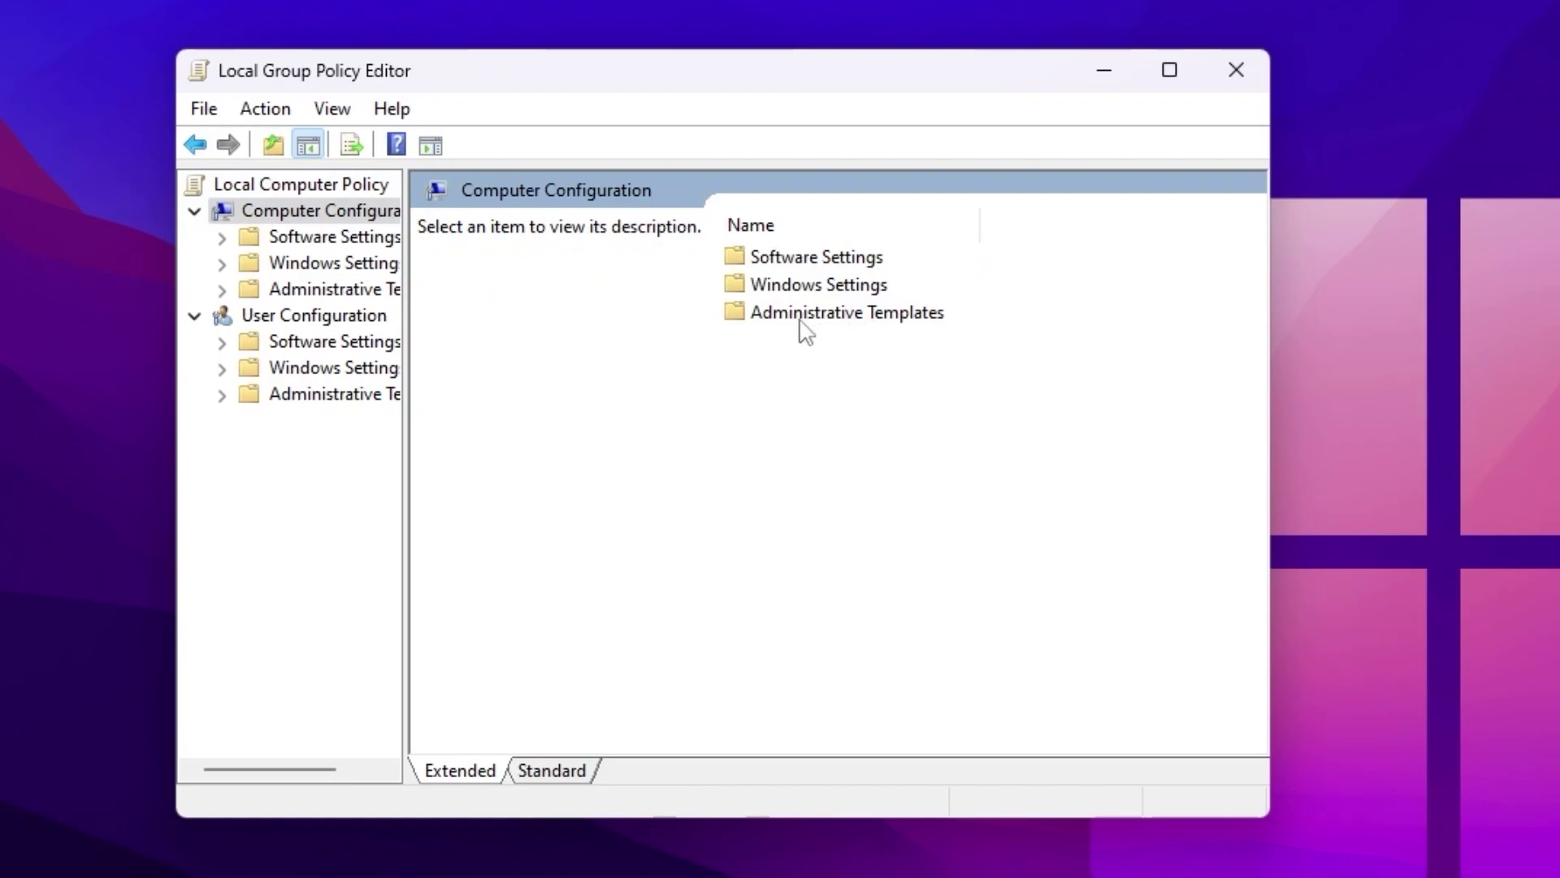
{"action": "double_click", "coordinate": [888, 317]}
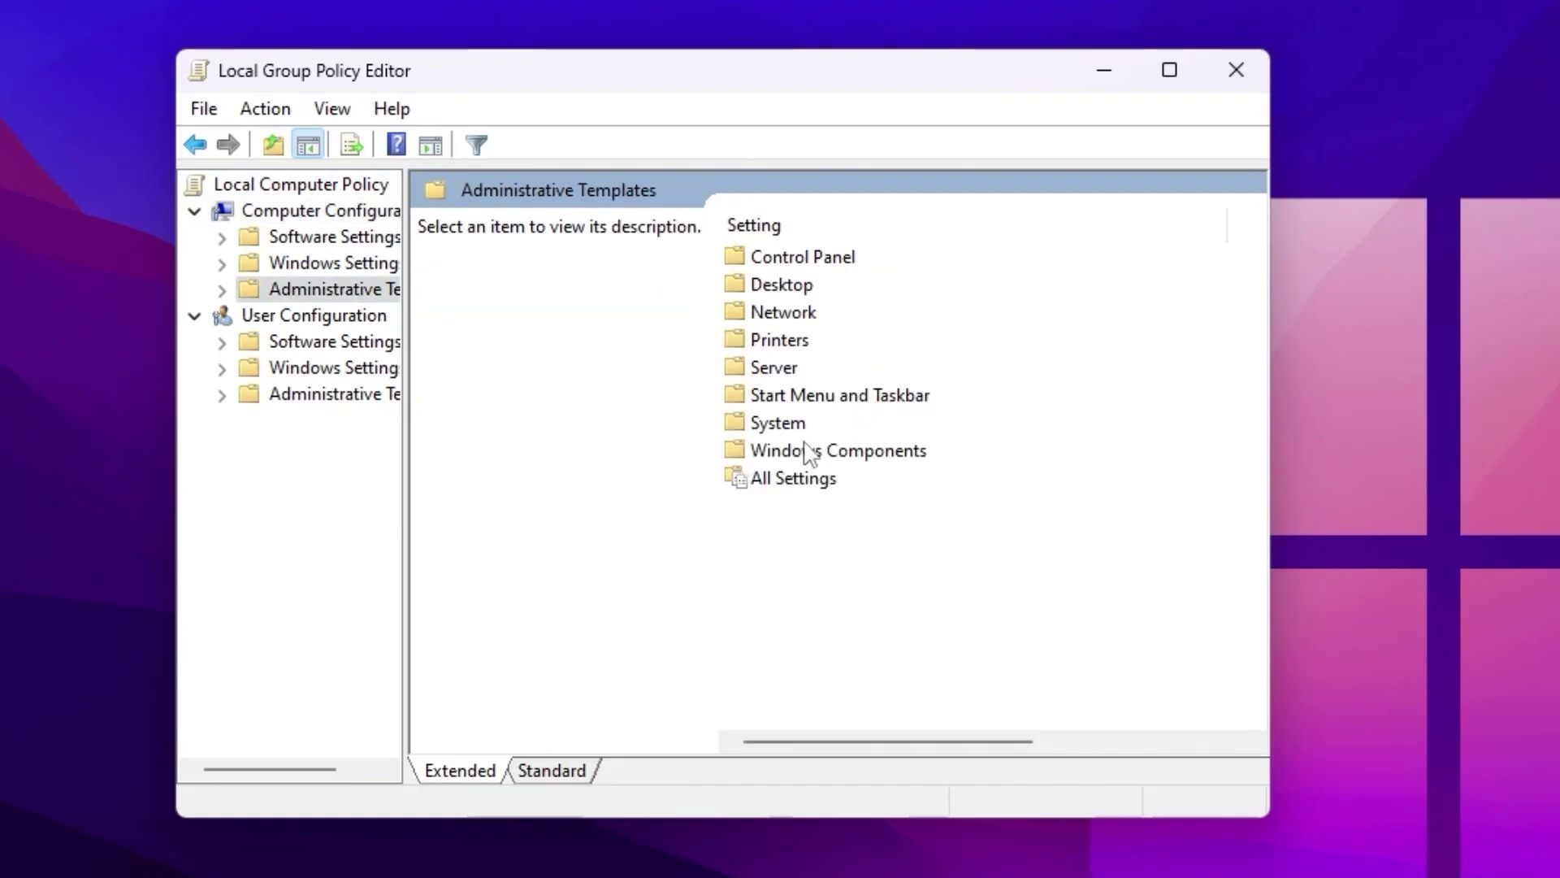
{"action": "double_click", "coordinate": [778, 423]}
{"action": "scroll", "coordinate": [863, 413], "scroll_direction": "down", "scroll_amount": 2}
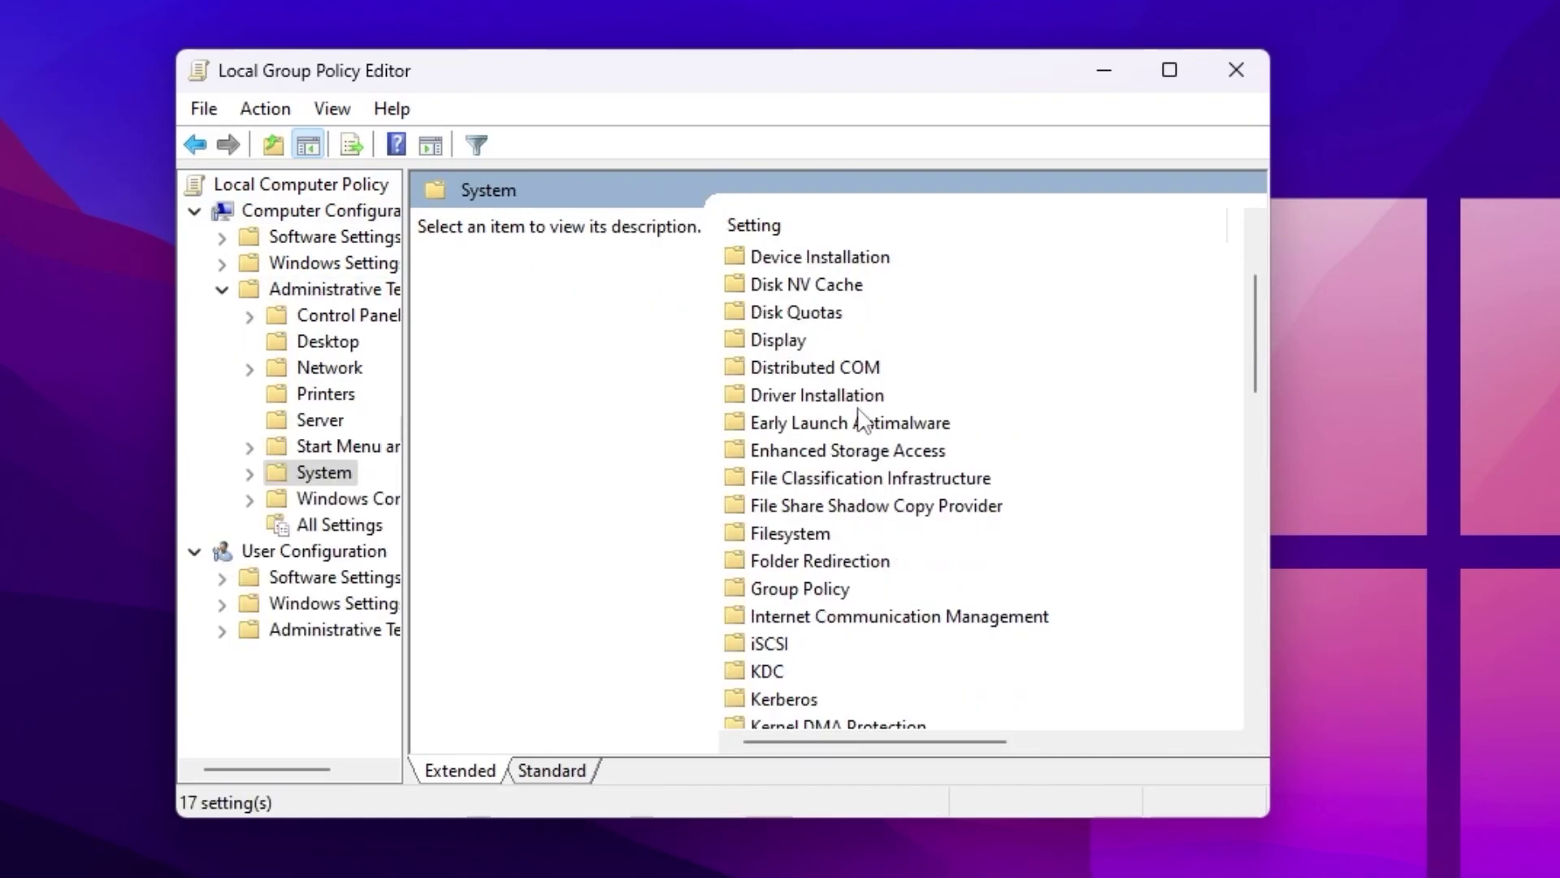
{"action": "scroll", "coordinate": [860, 418], "scroll_direction": "down", "scroll_amount": 4}
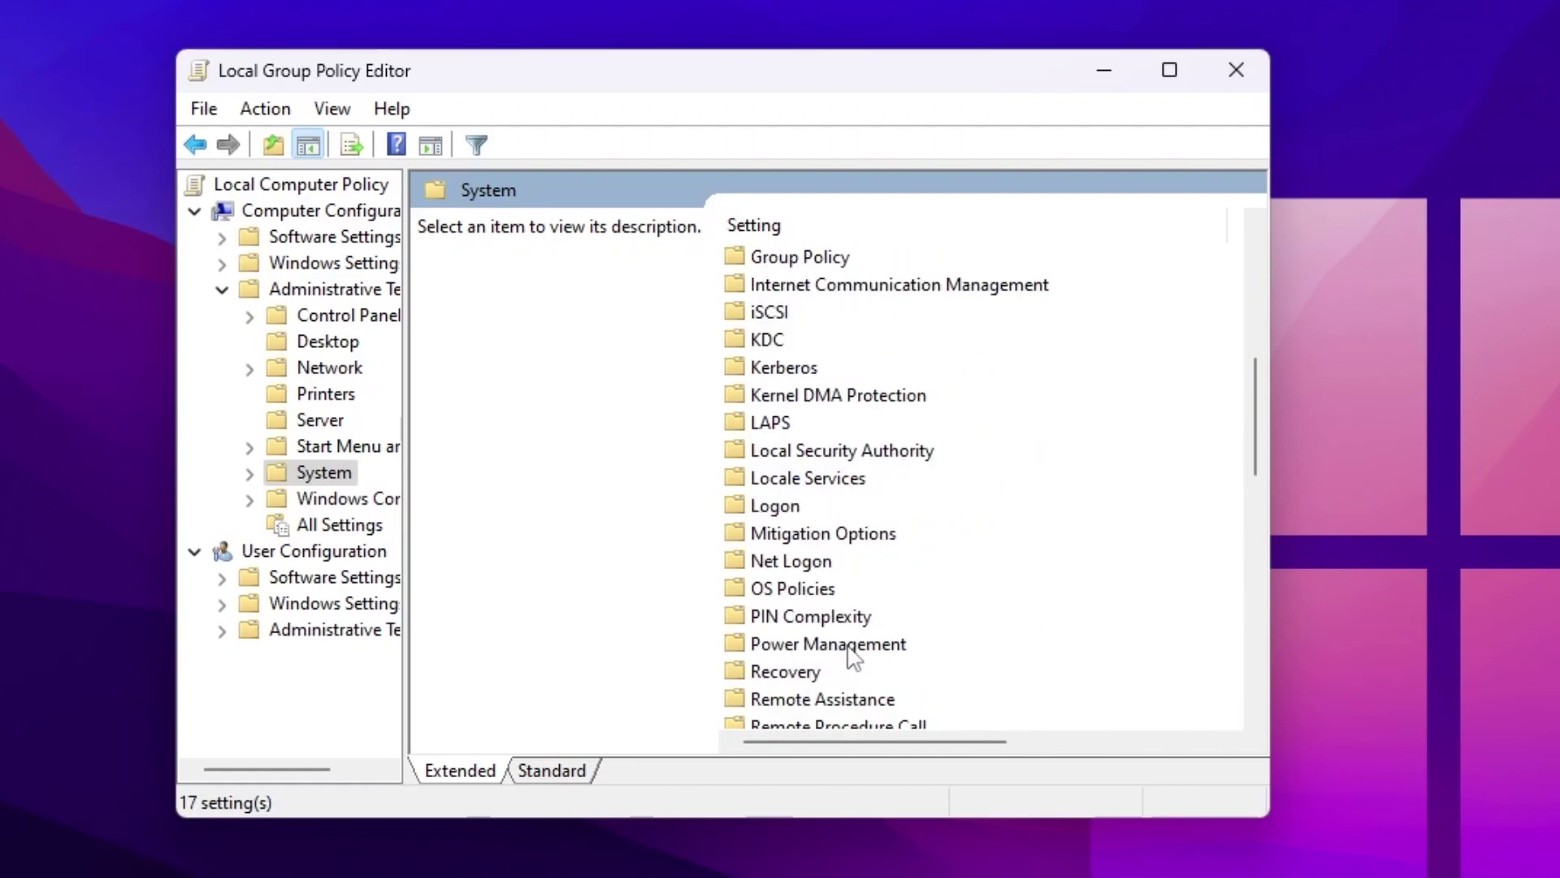
{"action": "double_click", "coordinate": [849, 646]}
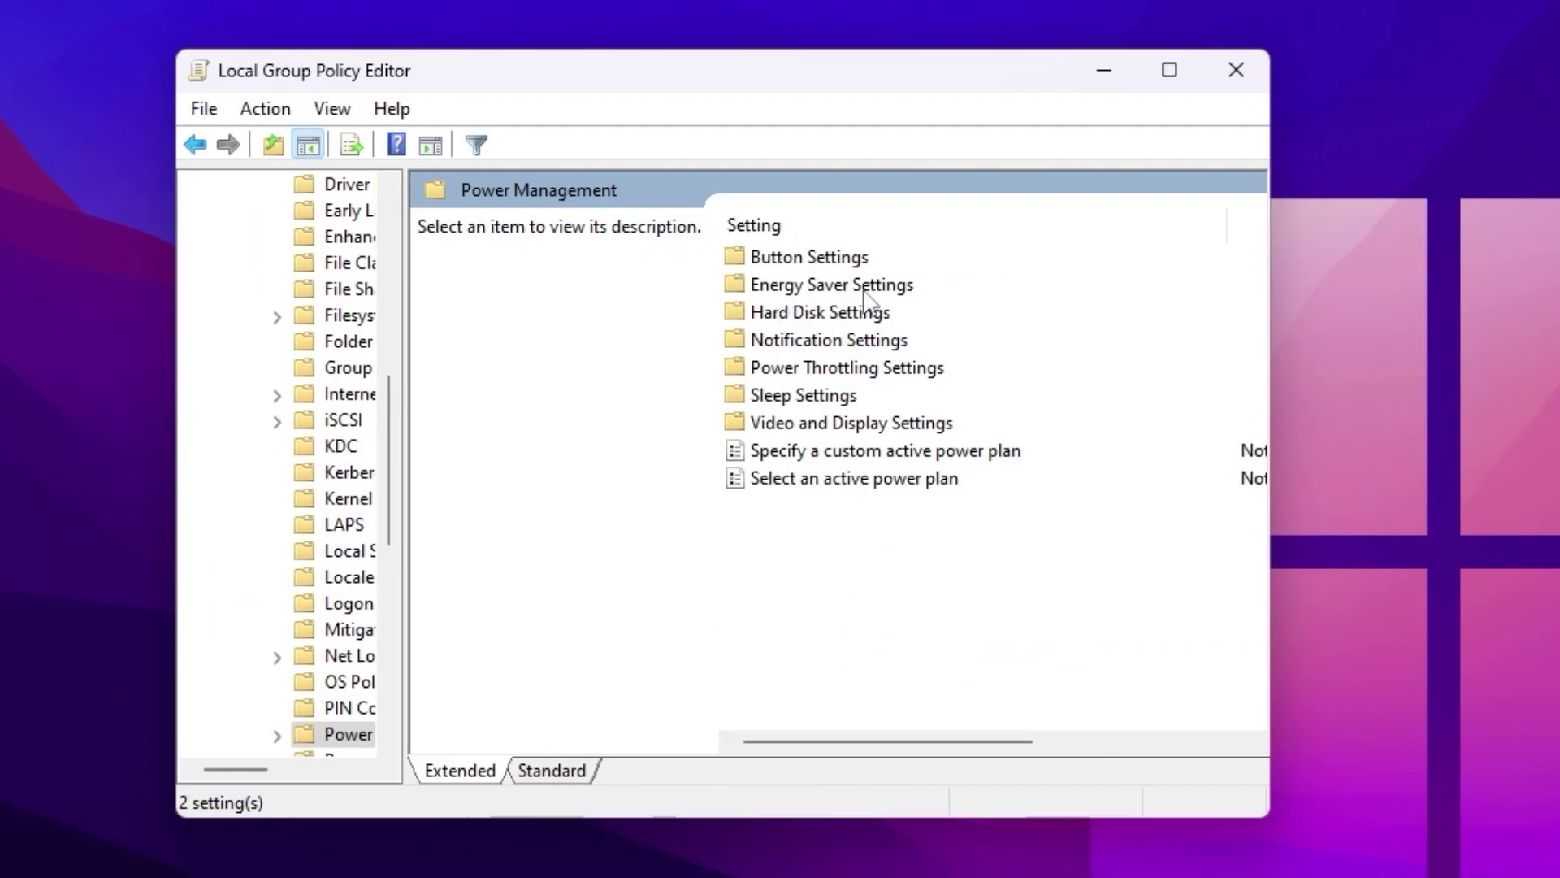
{"action": "double_click", "coordinate": [829, 291]}
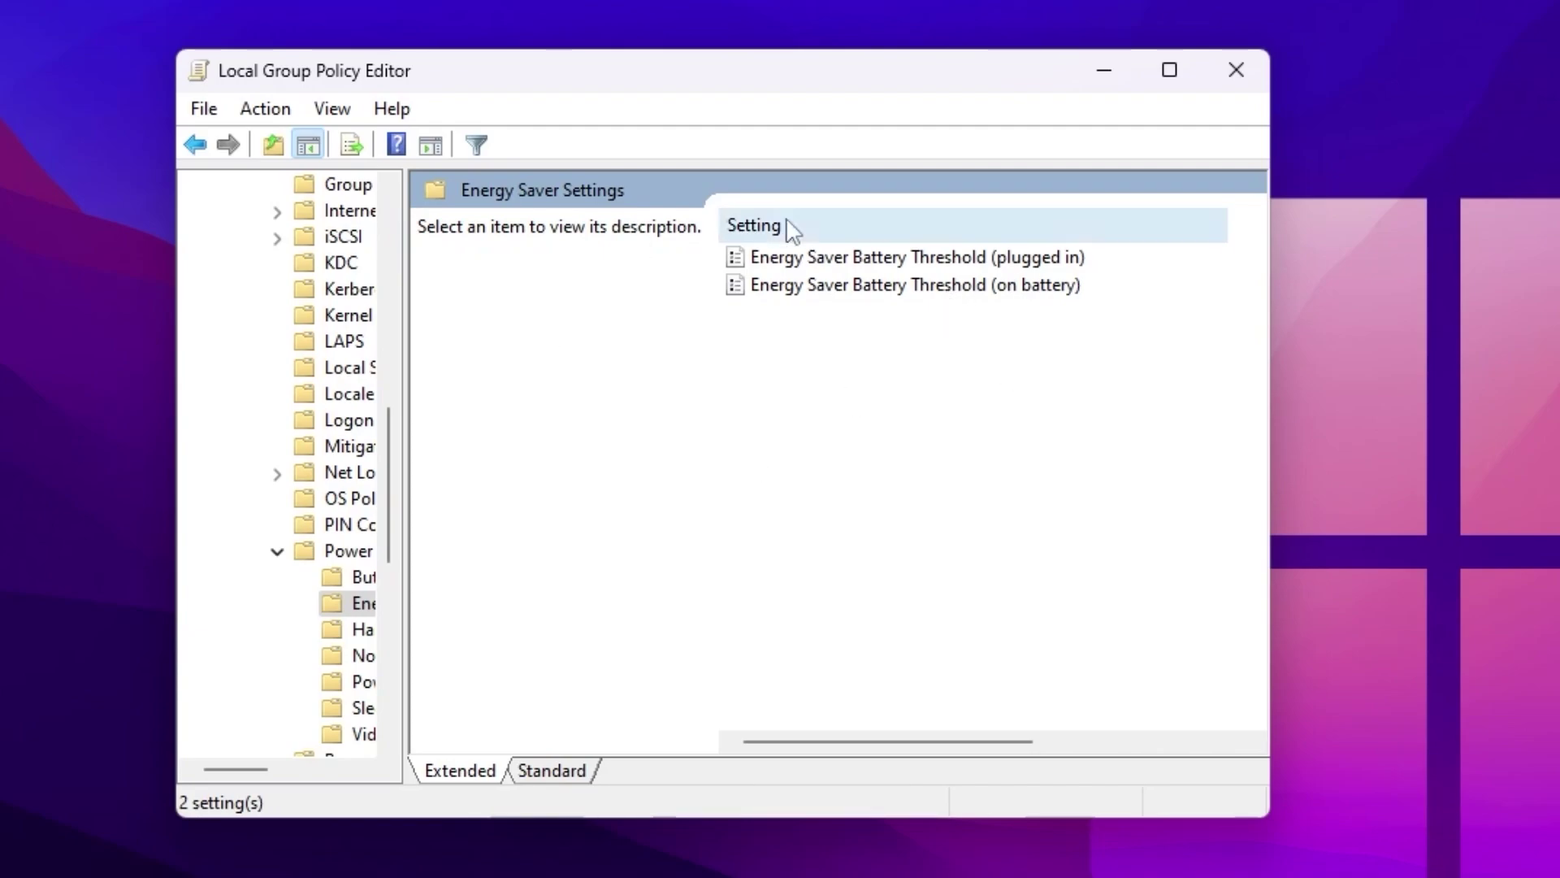
{"action": "double_click", "coordinate": [798, 260]}
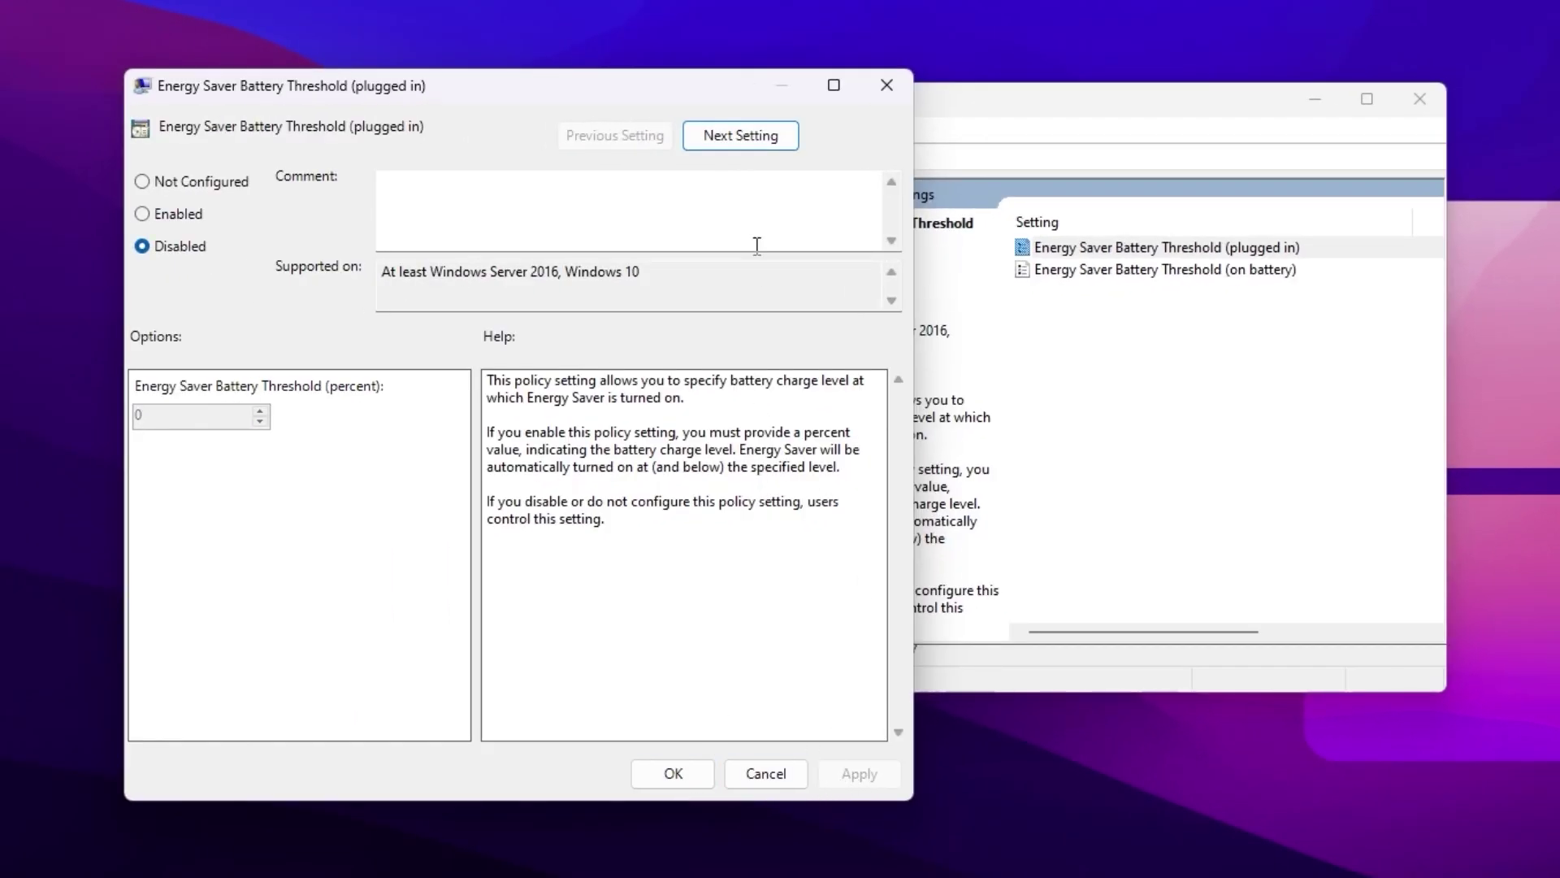
Step: Advance to the on-battery Energy Saver Battery Threshold policy and confirm it as Disabled
{"action": "left_click", "coordinate": [741, 135]}
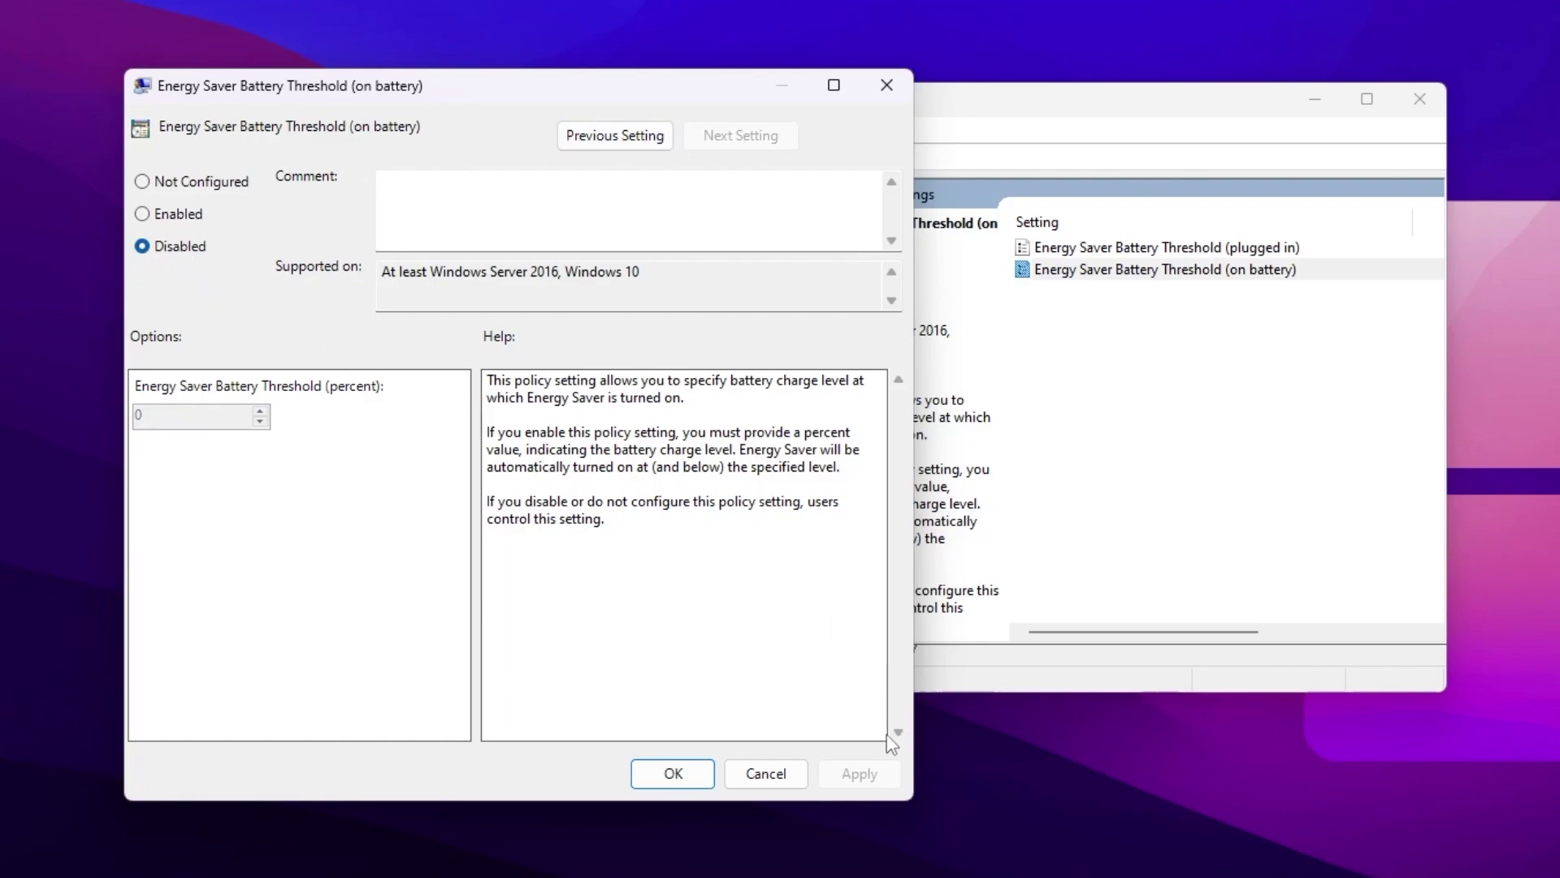
{"action": "left_click", "coordinate": [689, 772]}
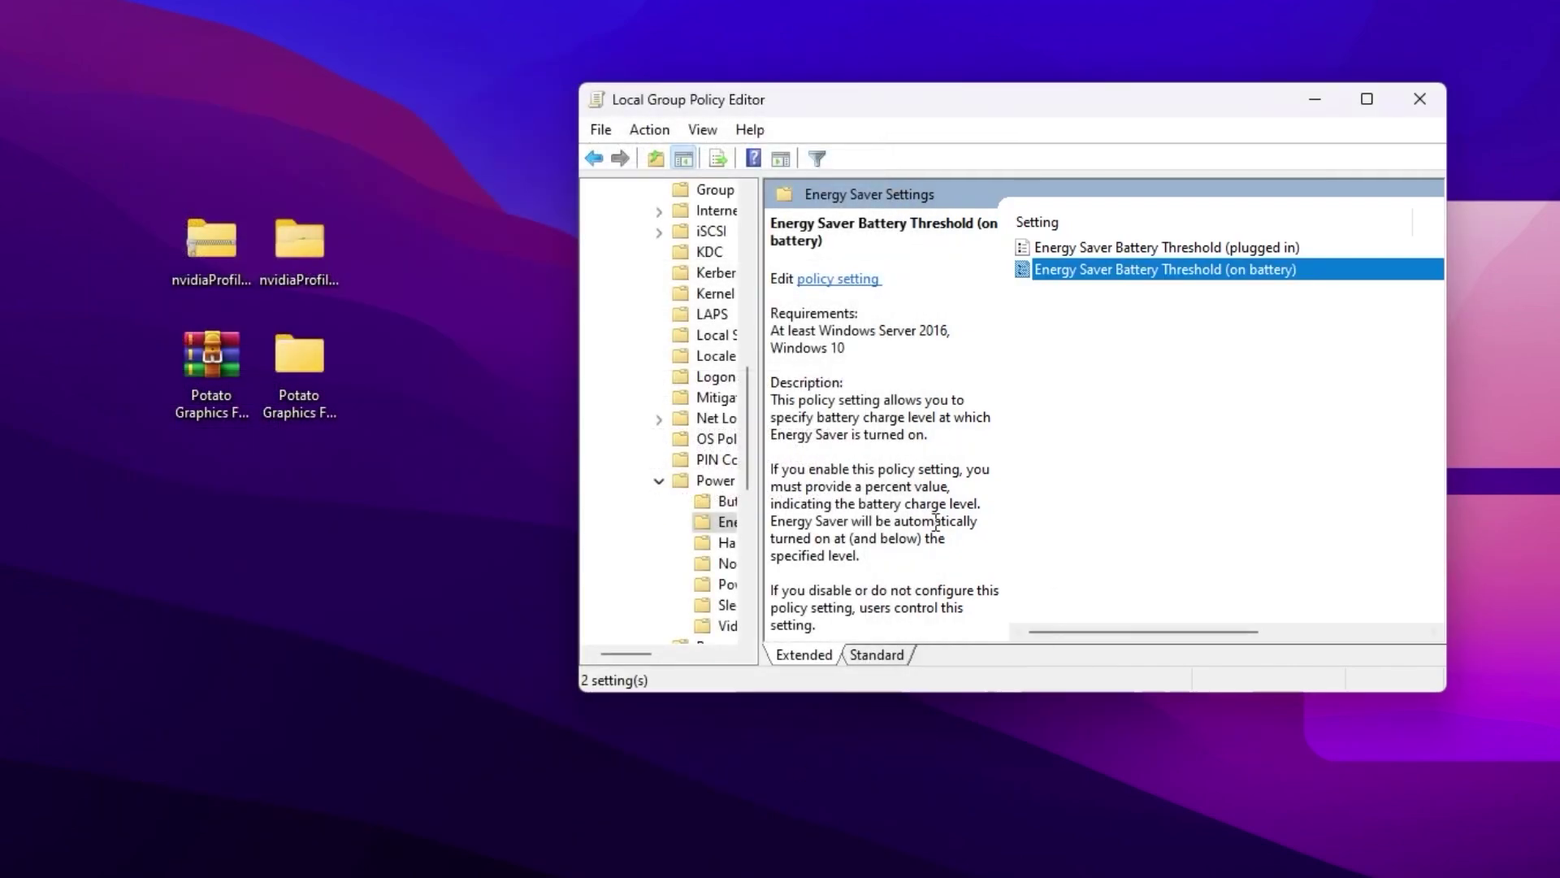